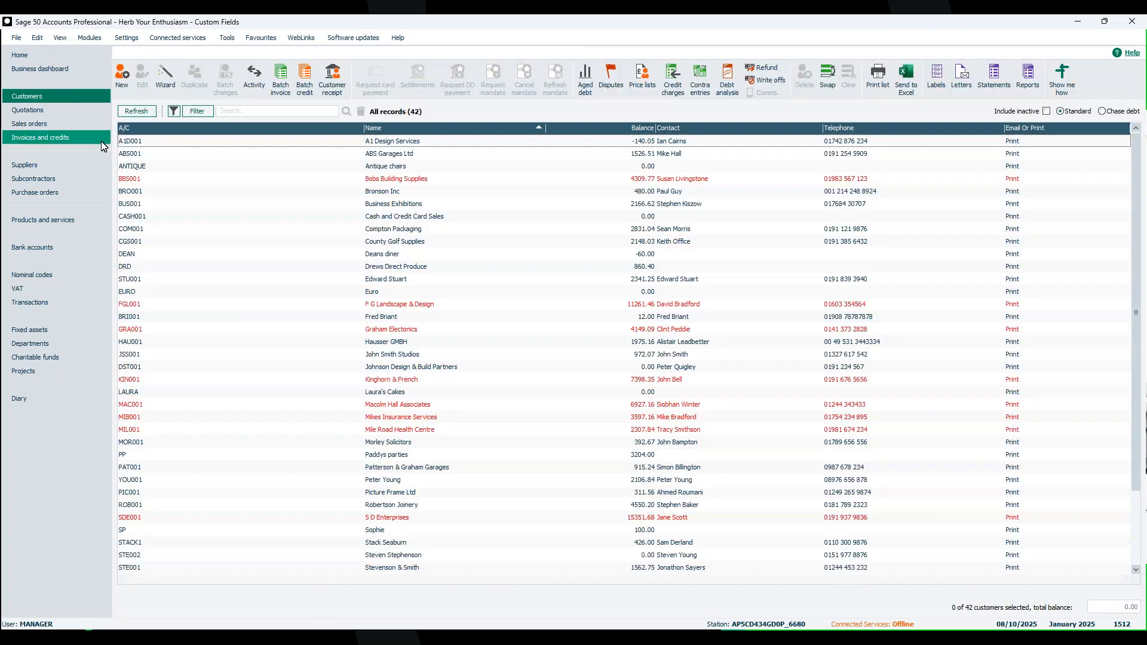
Review the custom fields in the defaults of the A1 Design Services customer record, then close the record
click(238, 143)
double_click(239, 142)
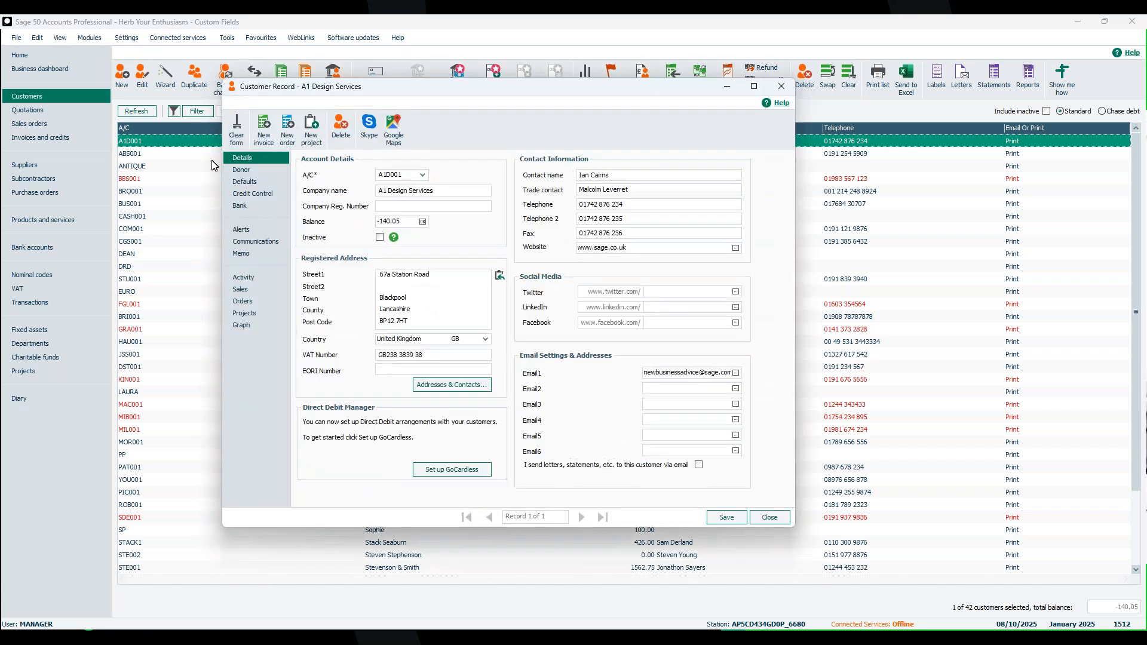
click(254, 181)
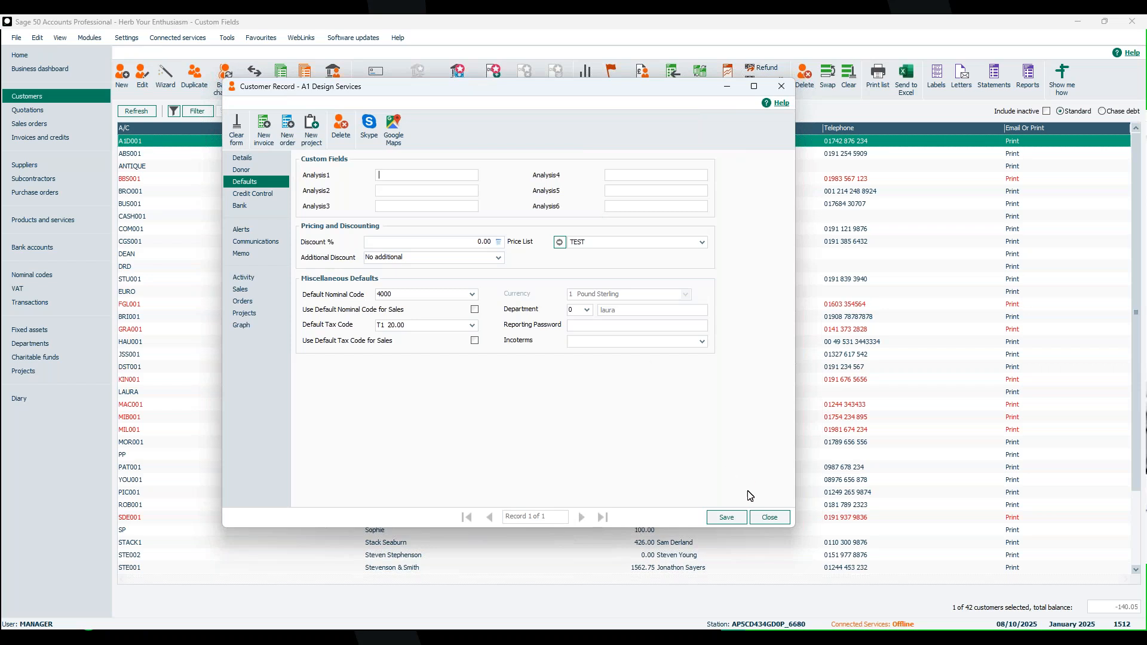
click(780, 524)
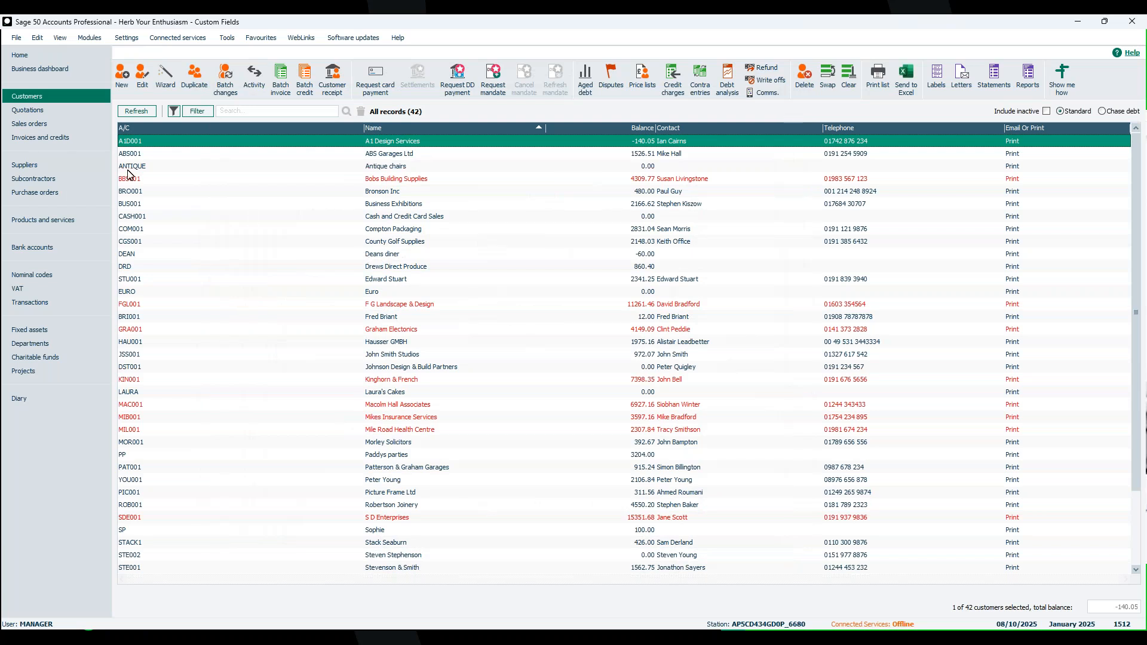
Review the custom fields in the order details of the A1 Design Services quotation and close it
click(41, 111)
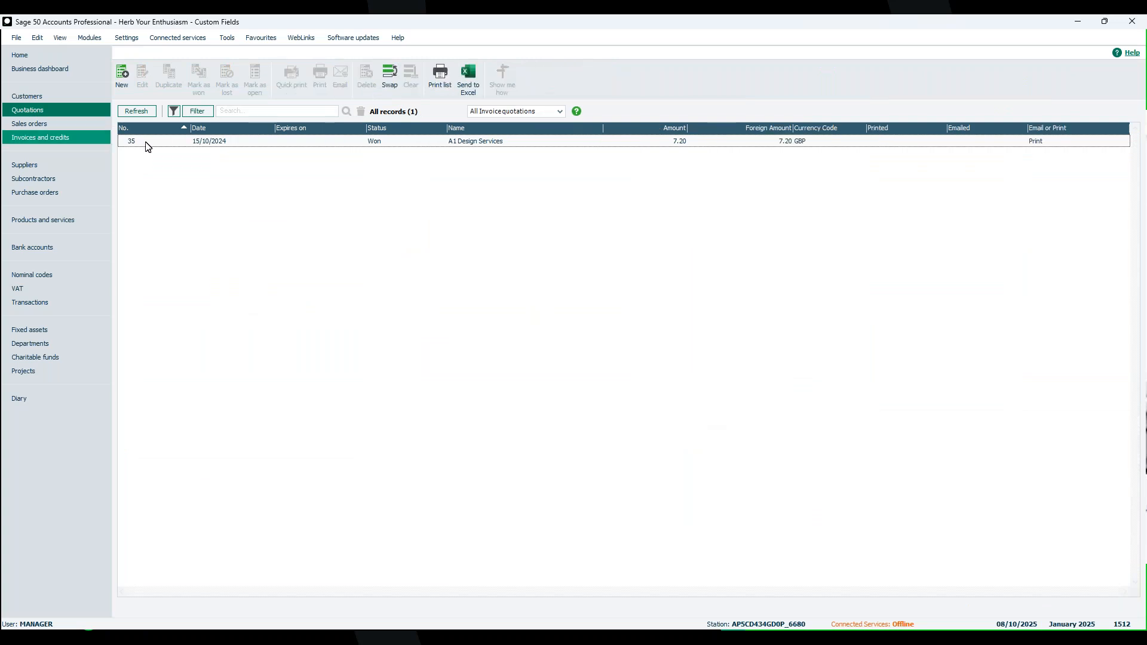
double_click(270, 147)
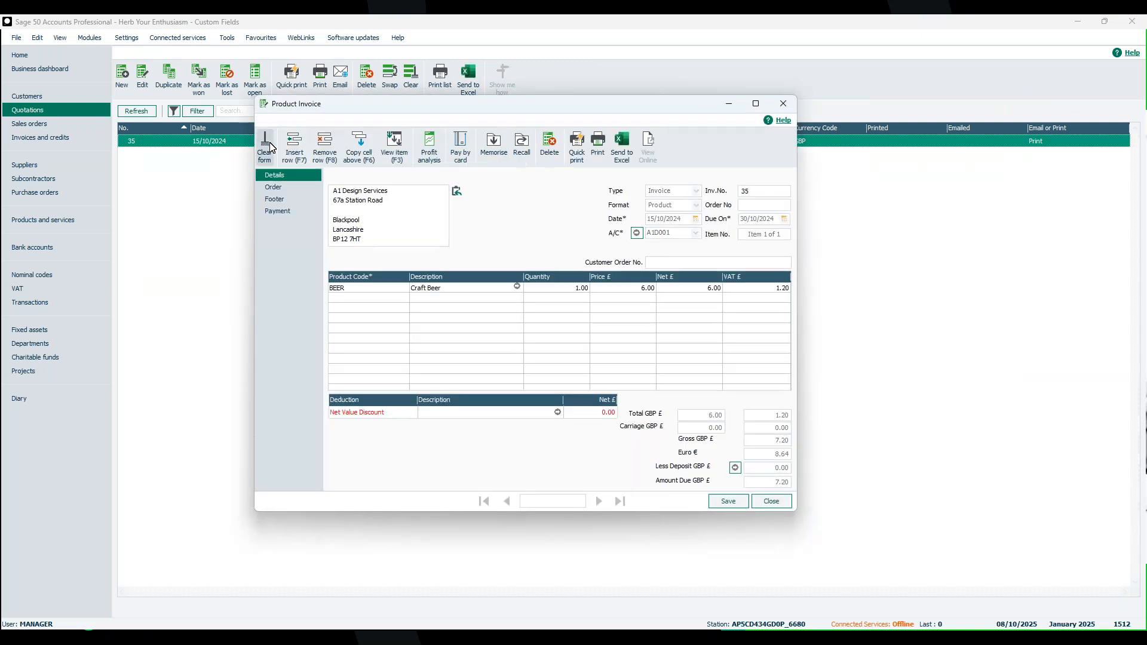
click(275, 187)
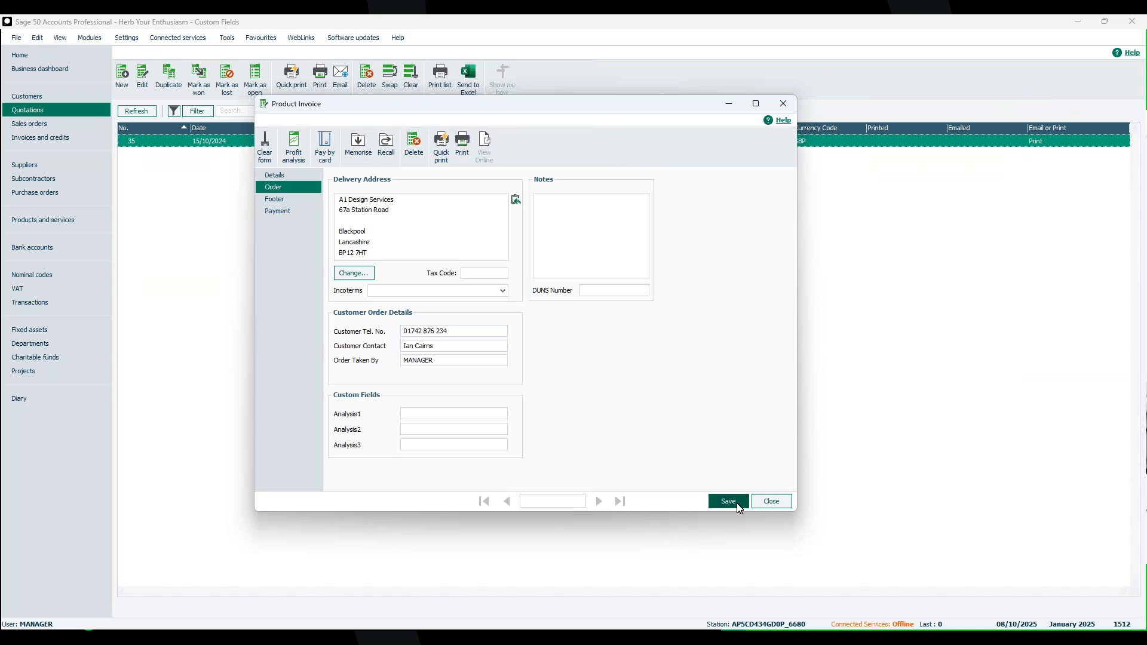
click(771, 502)
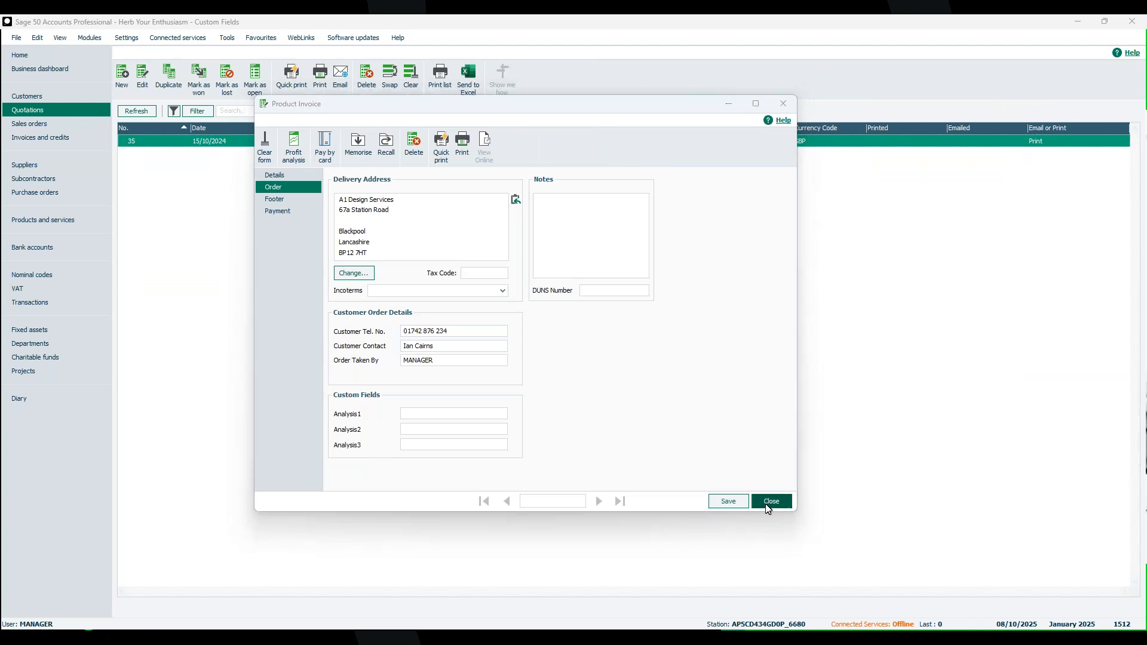
Review the custom fields in the order details of the Paddys parties invoice dated 01/03/2024 and close it
click(69, 140)
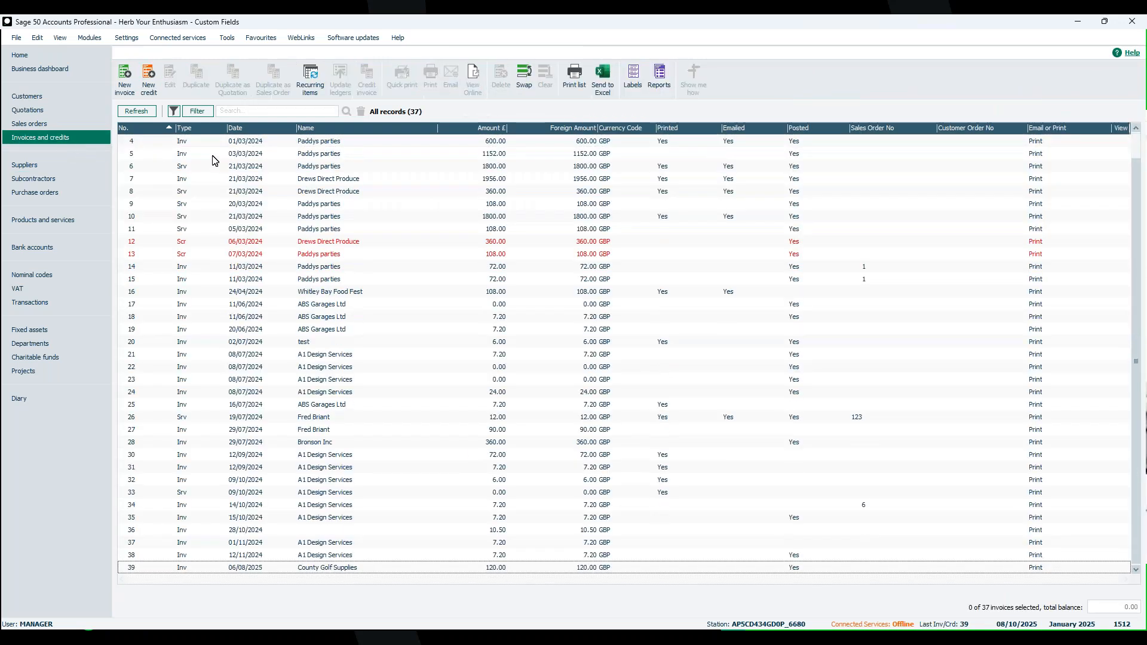
double_click(238, 146)
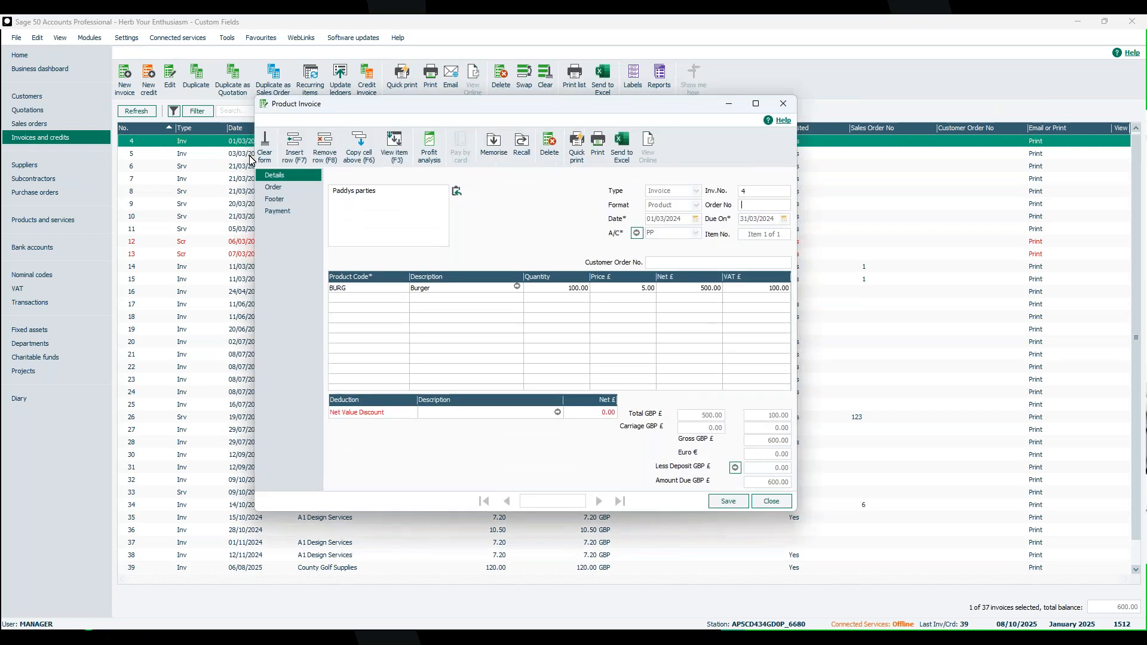
click(282, 187)
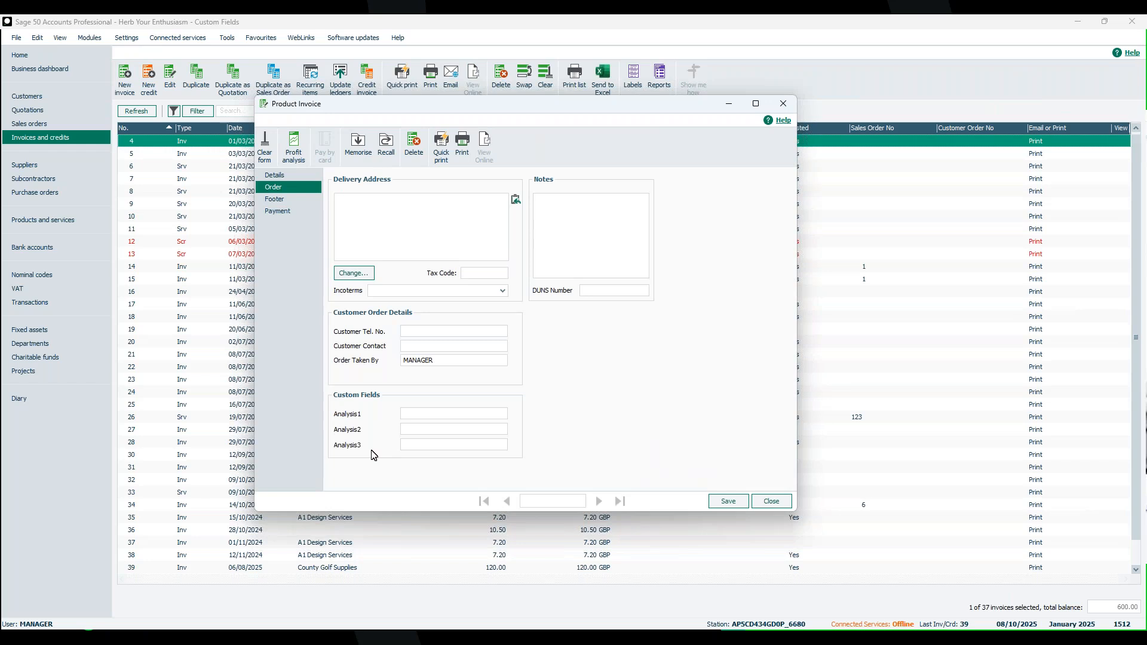
click(772, 502)
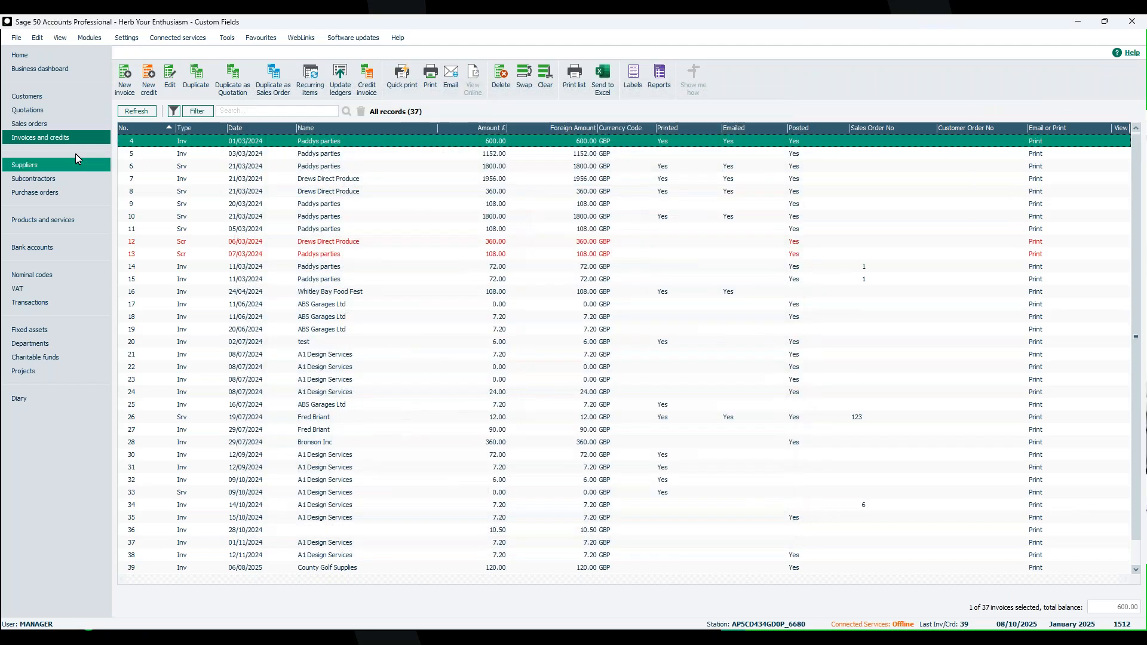
Review the custom fields in the order details of the Paddys parties proforma sales order and close it
click(49, 123)
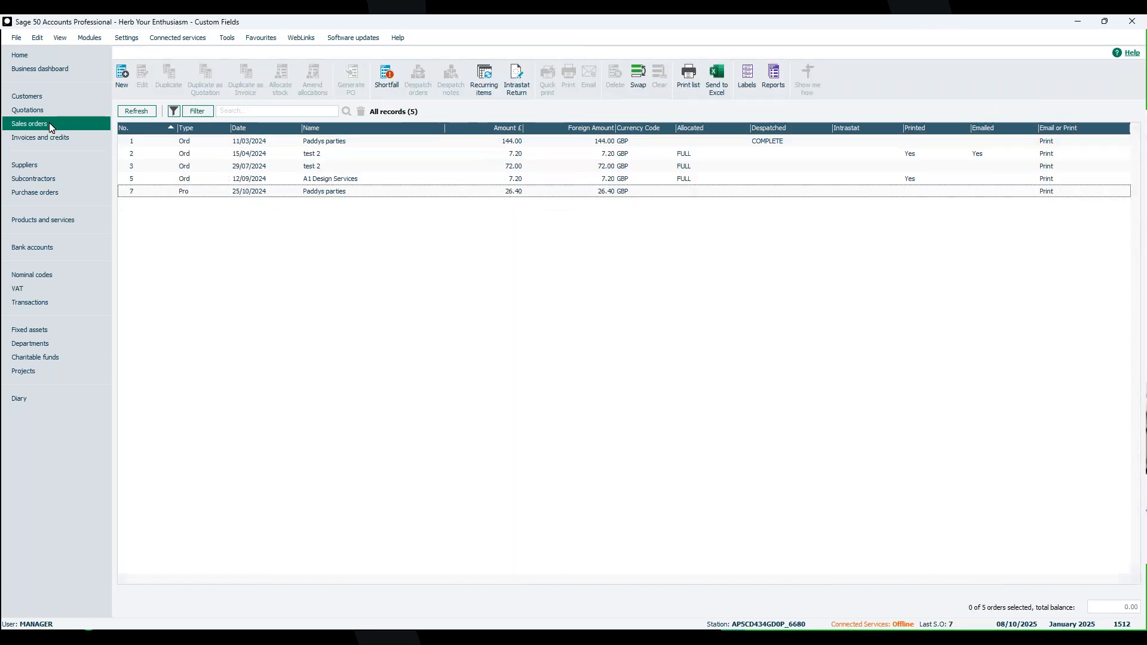
double_click(266, 192)
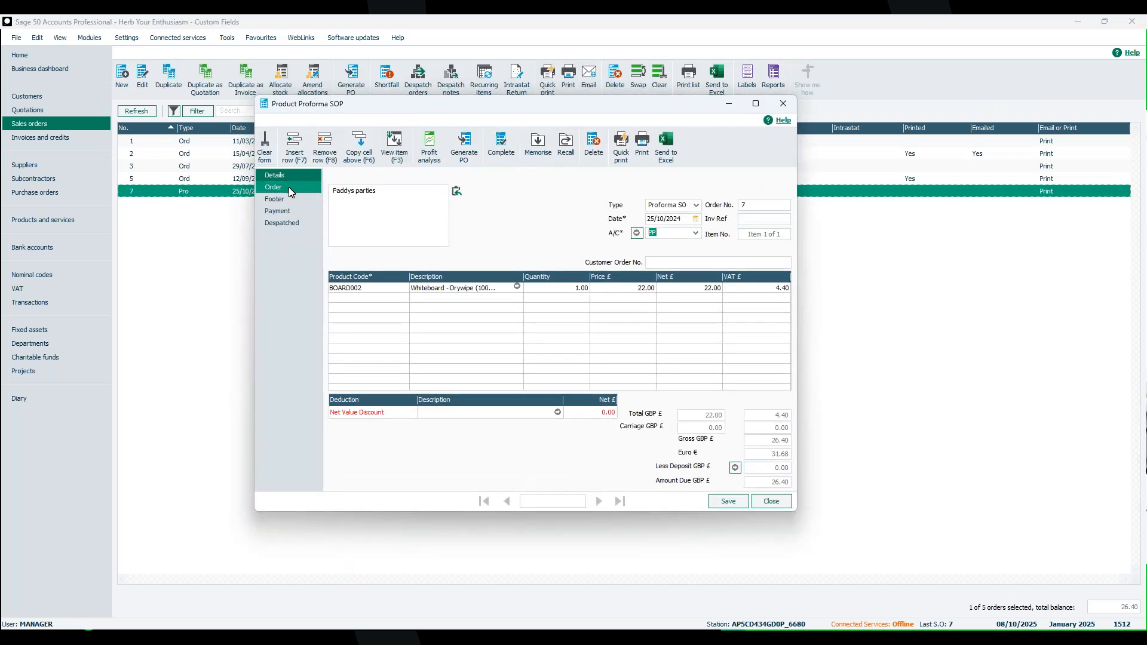
click(291, 192)
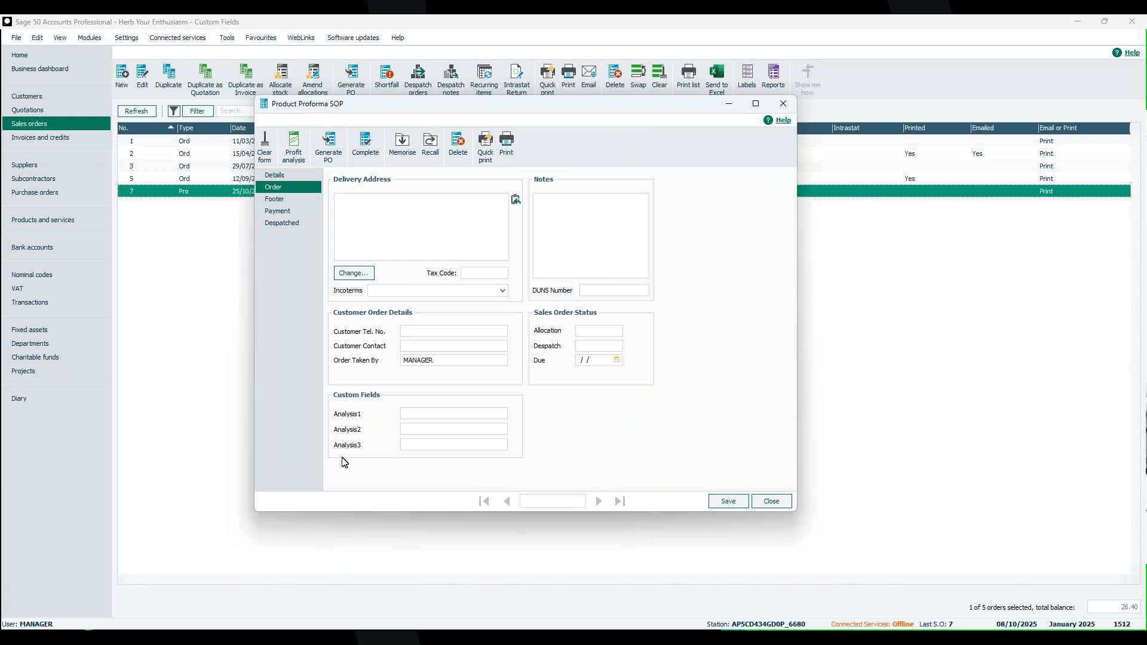
click(771, 502)
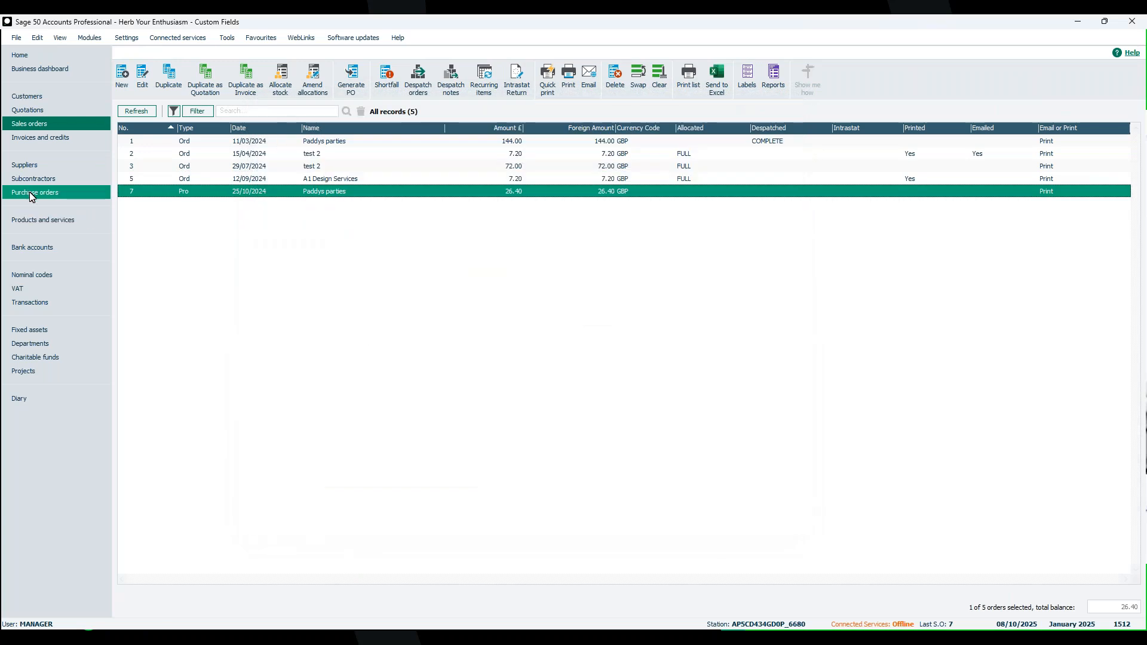
Review the custom fields in the order details of the Wiseman Paper Products purchase order dated 19/11/2024 and close it
click(29, 194)
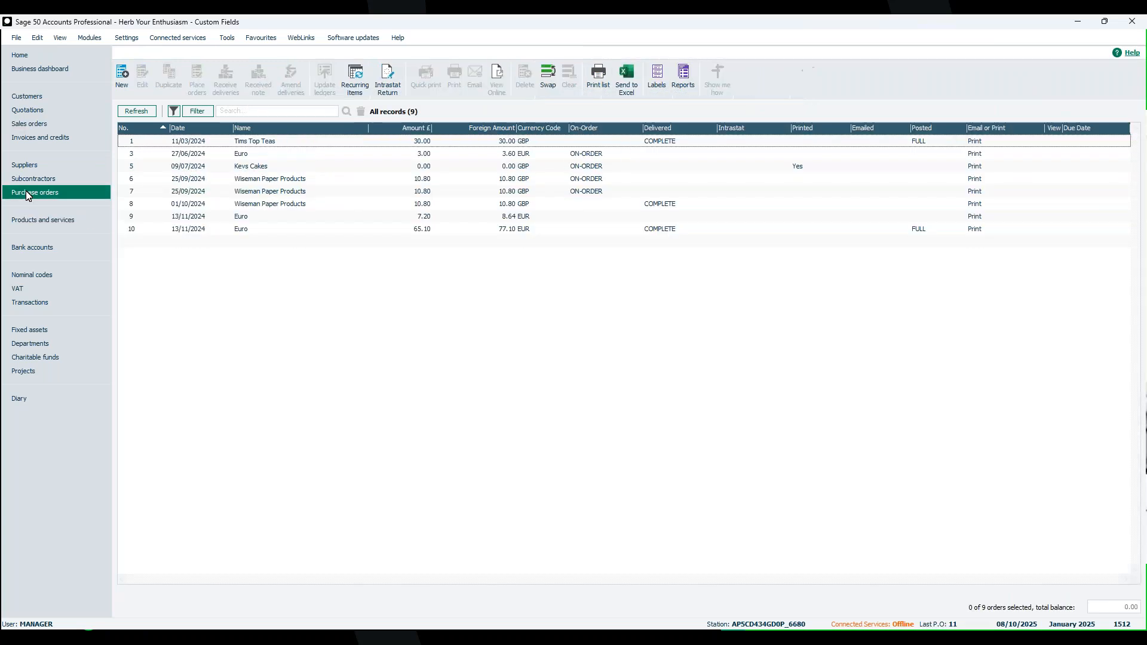
double_click(267, 246)
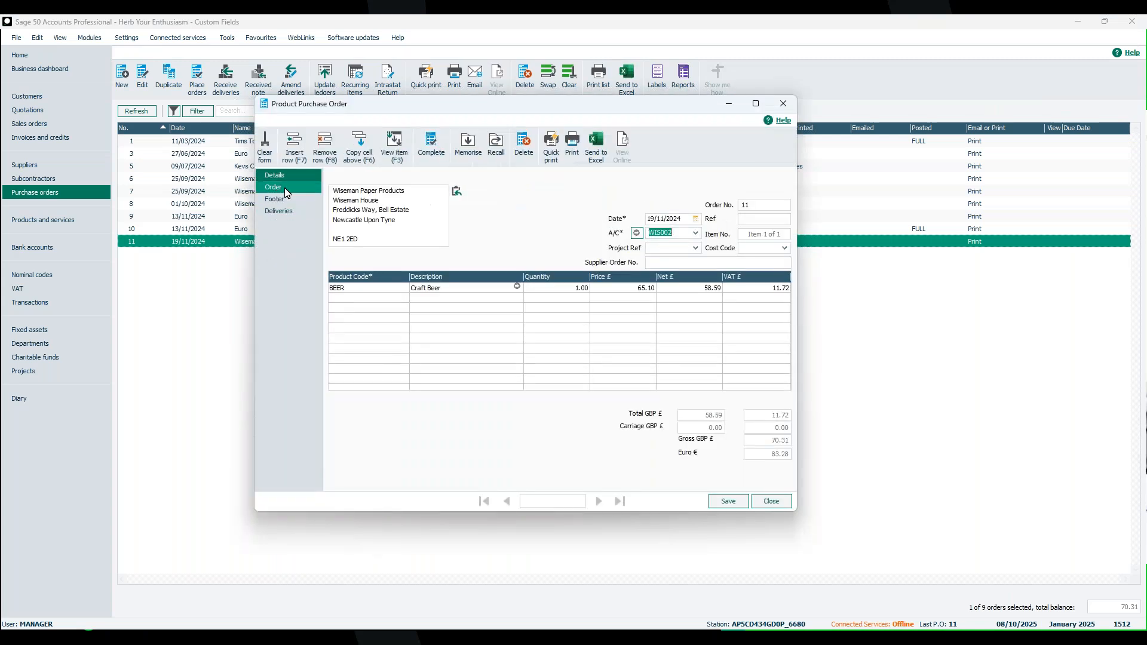
click(287, 190)
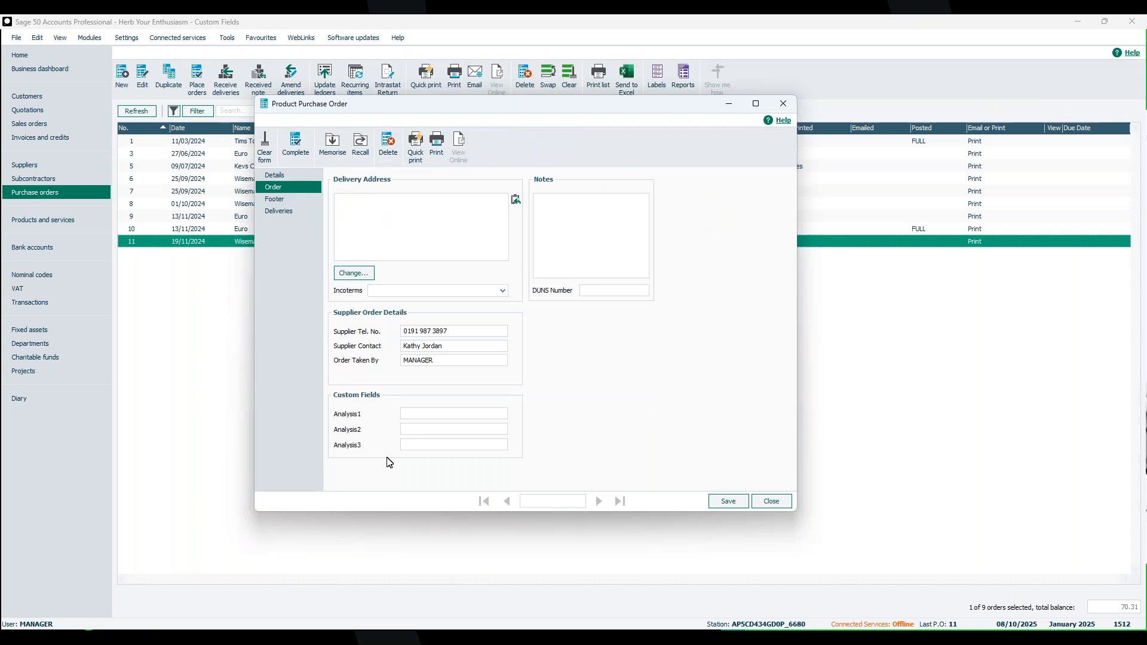
click(771, 501)
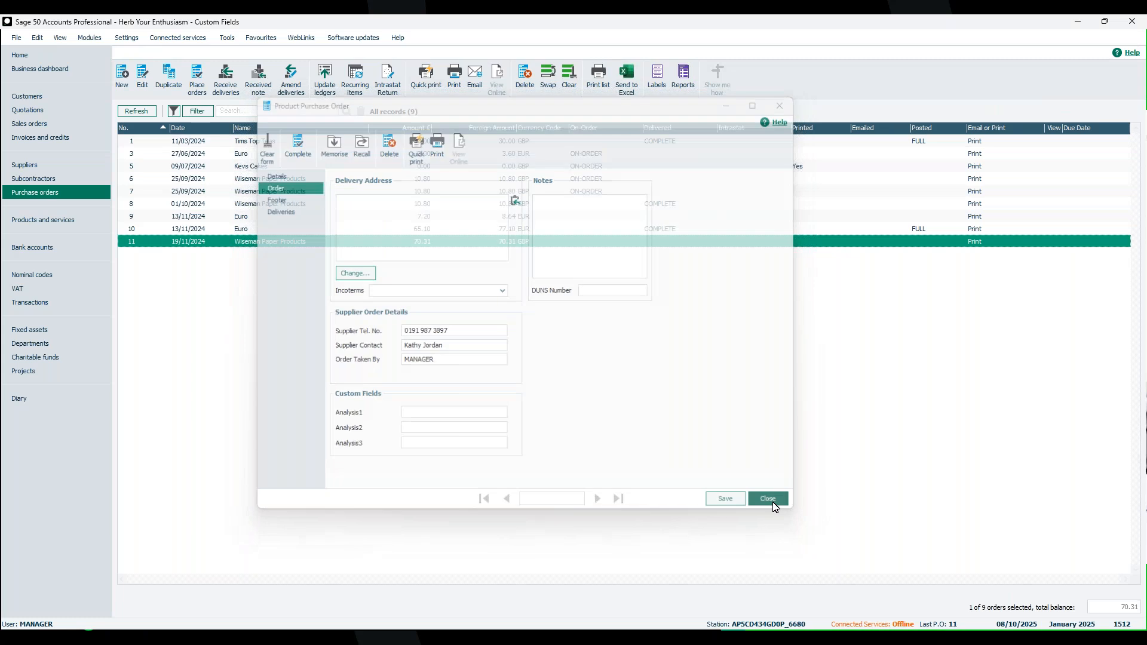
Review the custom fields in the defaults of the Concept Stationery Supplies supplier record and close it
click(67, 166)
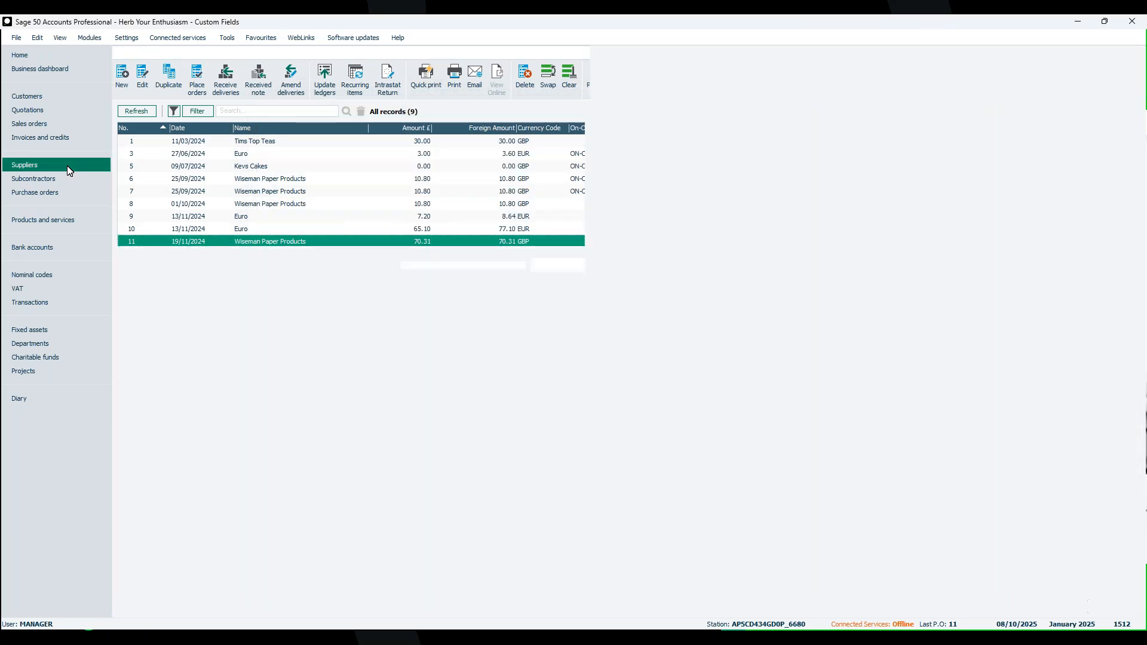
double_click(252, 153)
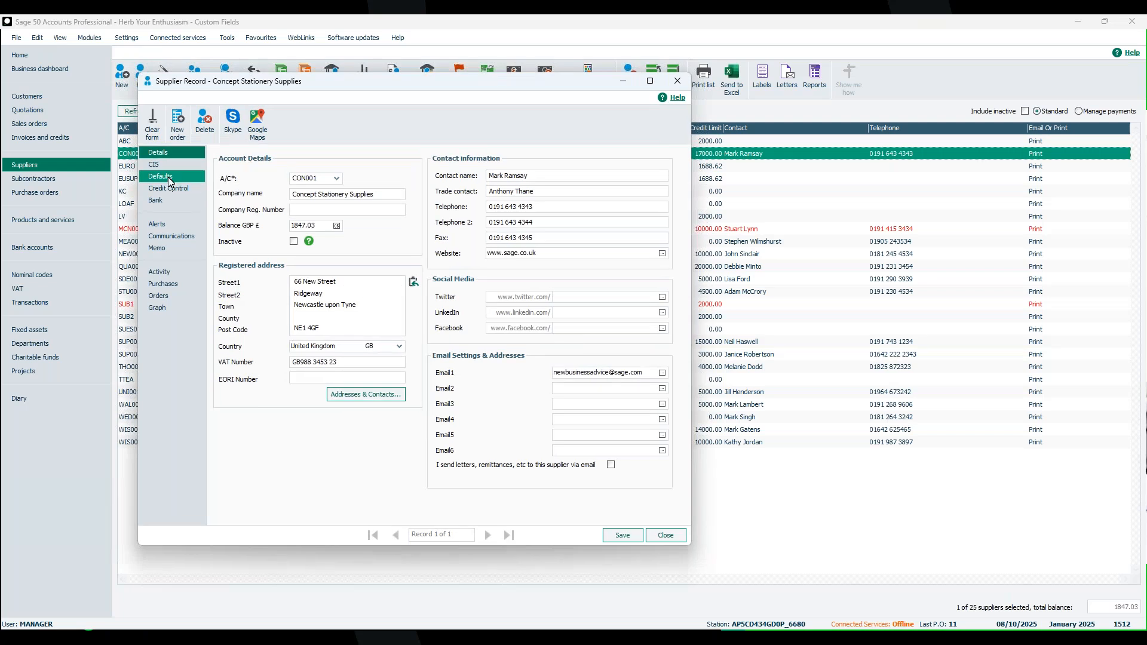
click(171, 181)
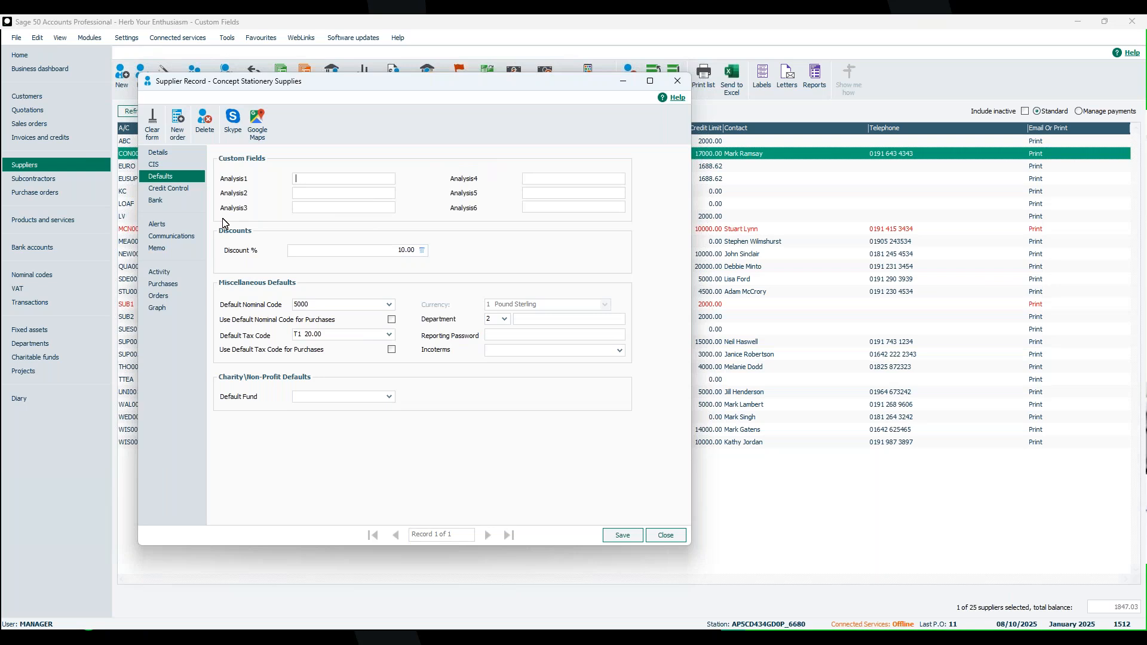
click(665, 535)
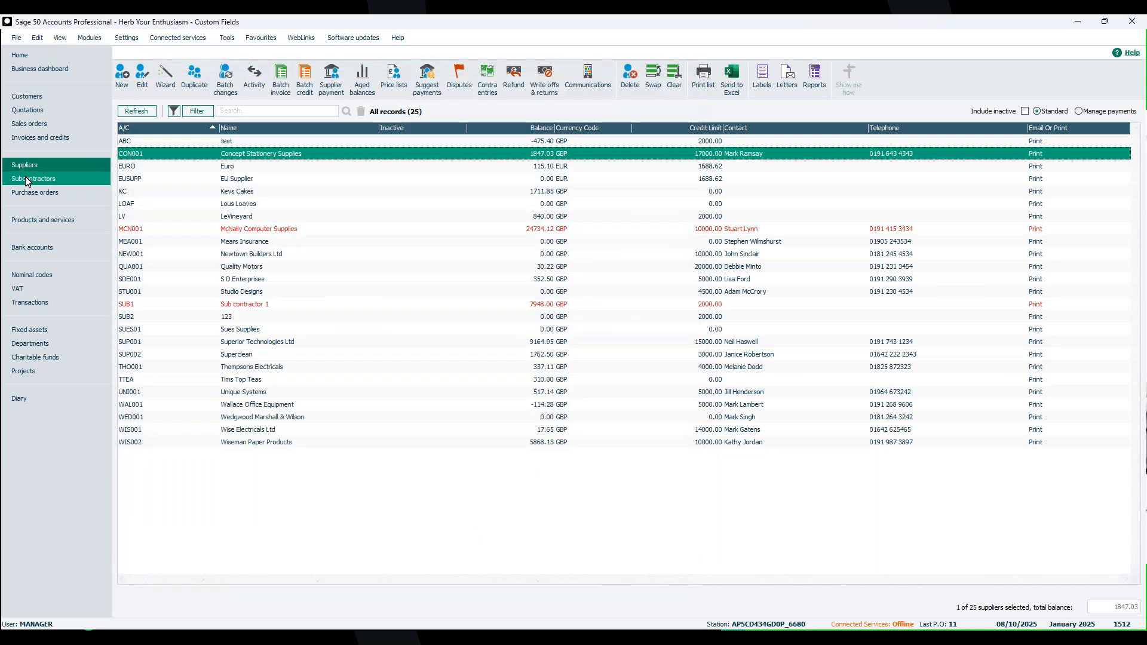
Review the custom fields in the defaults of the only listed subcontractor's record and close it
click(30, 180)
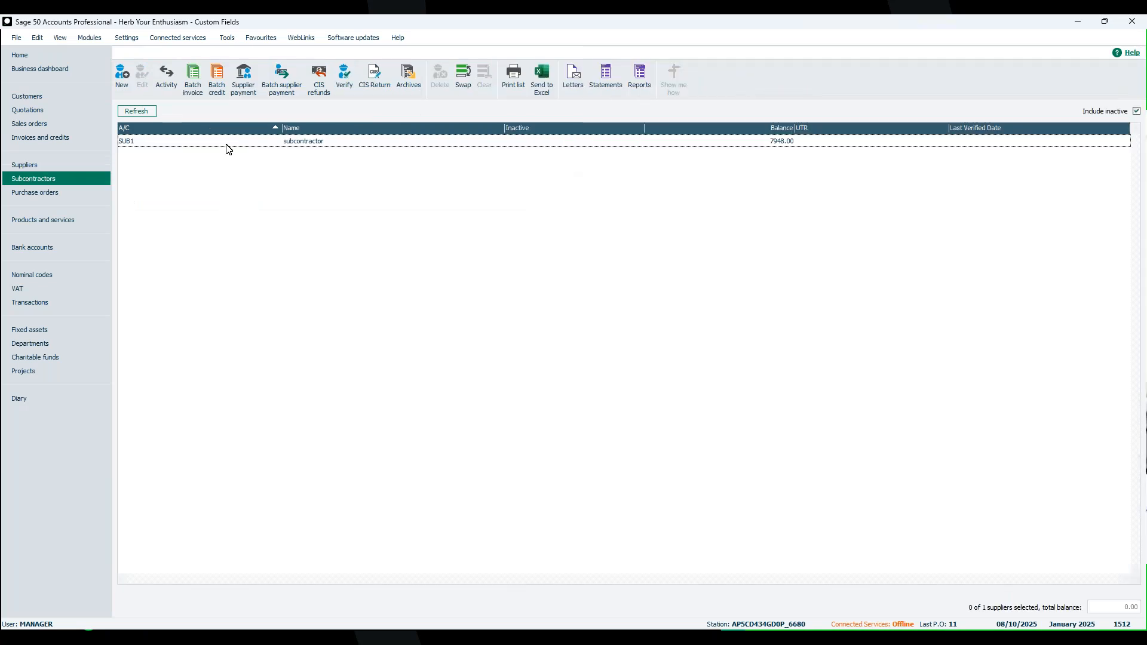
double_click(197, 144)
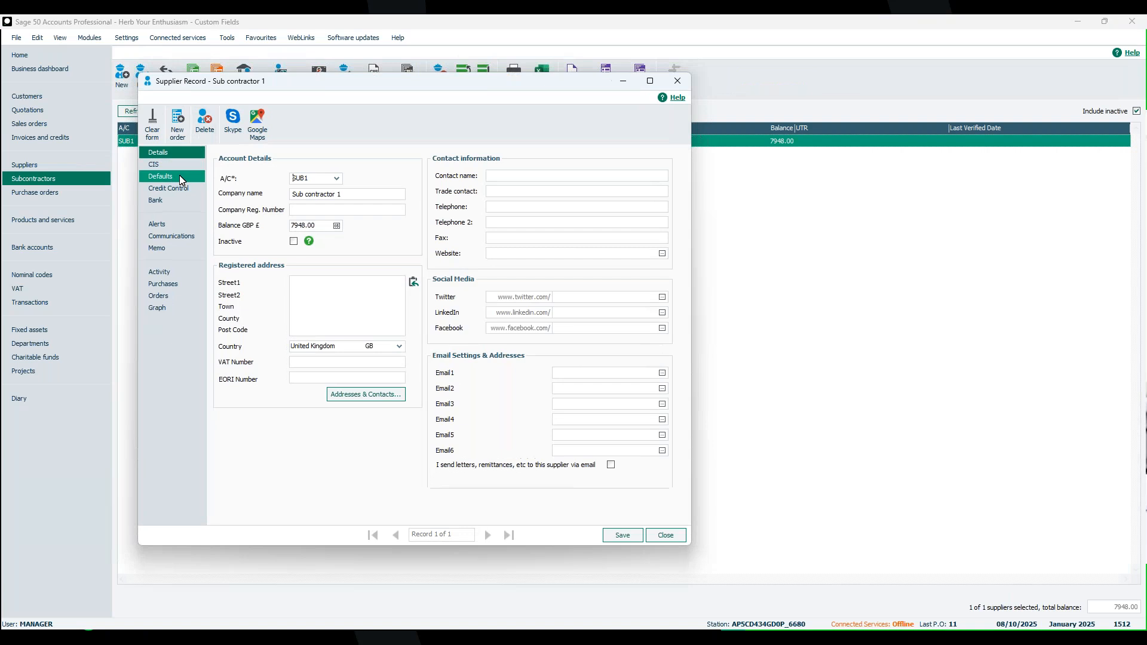
click(183, 181)
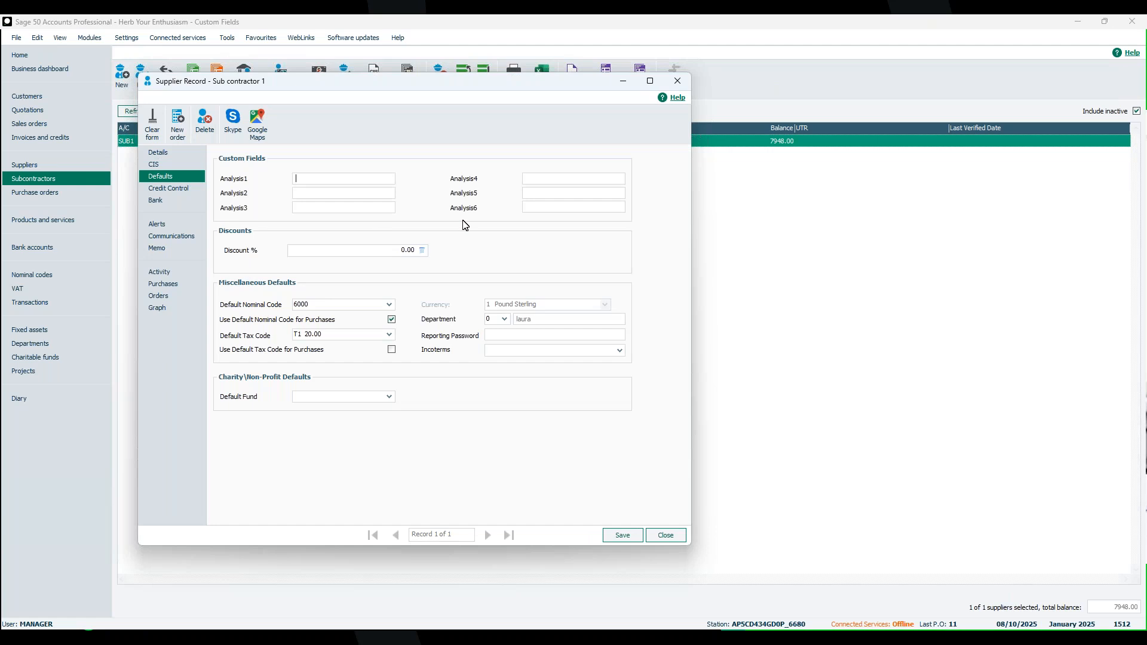
click(666, 536)
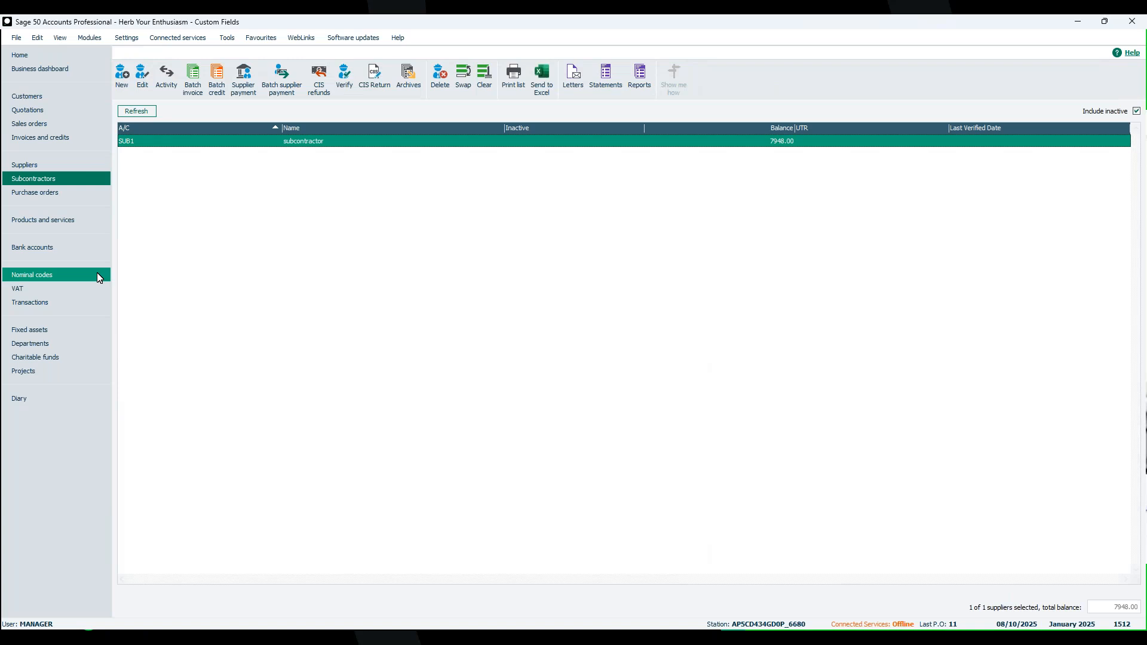
Review the custom fields in the web settings of the Craft Beer product record and close it
click(78, 222)
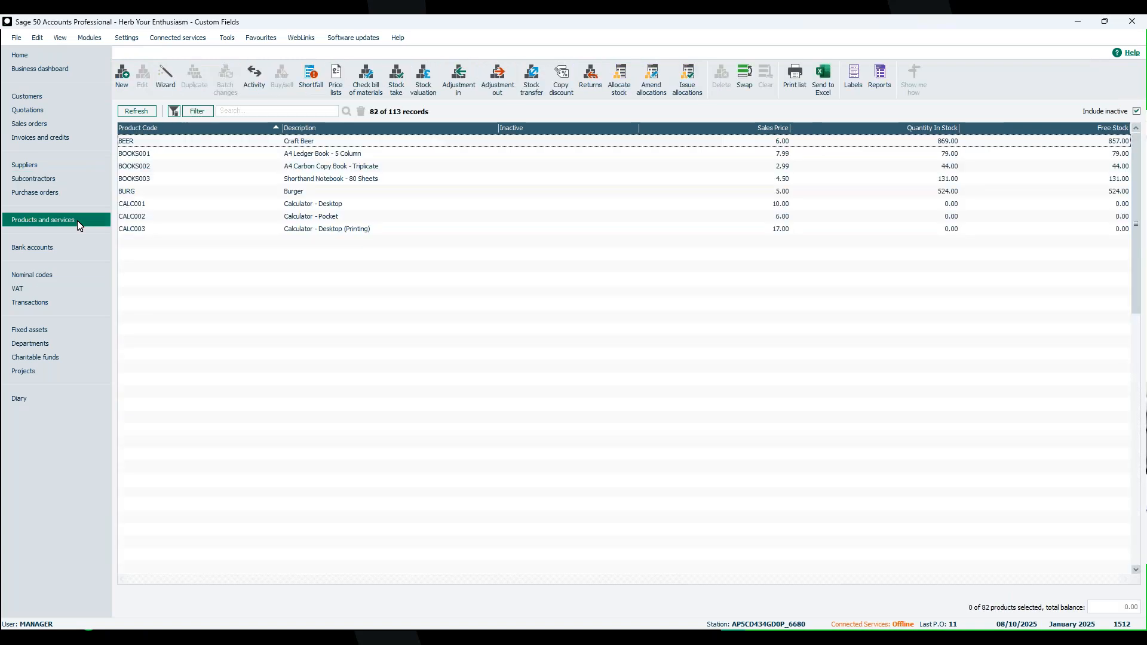
double_click(318, 142)
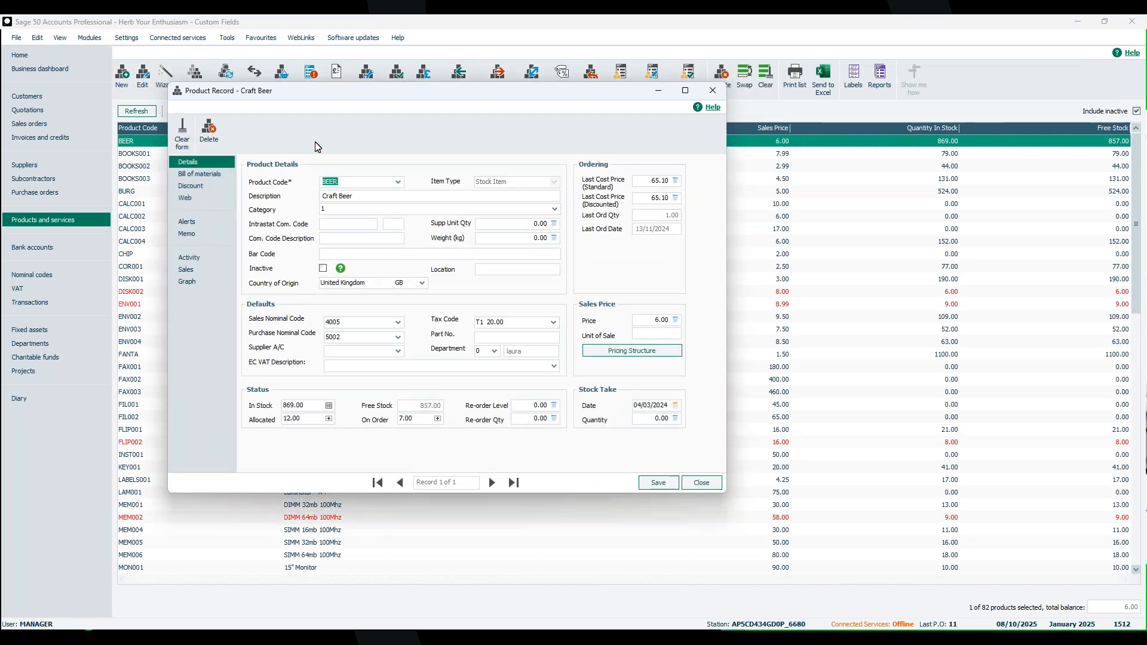
click(192, 197)
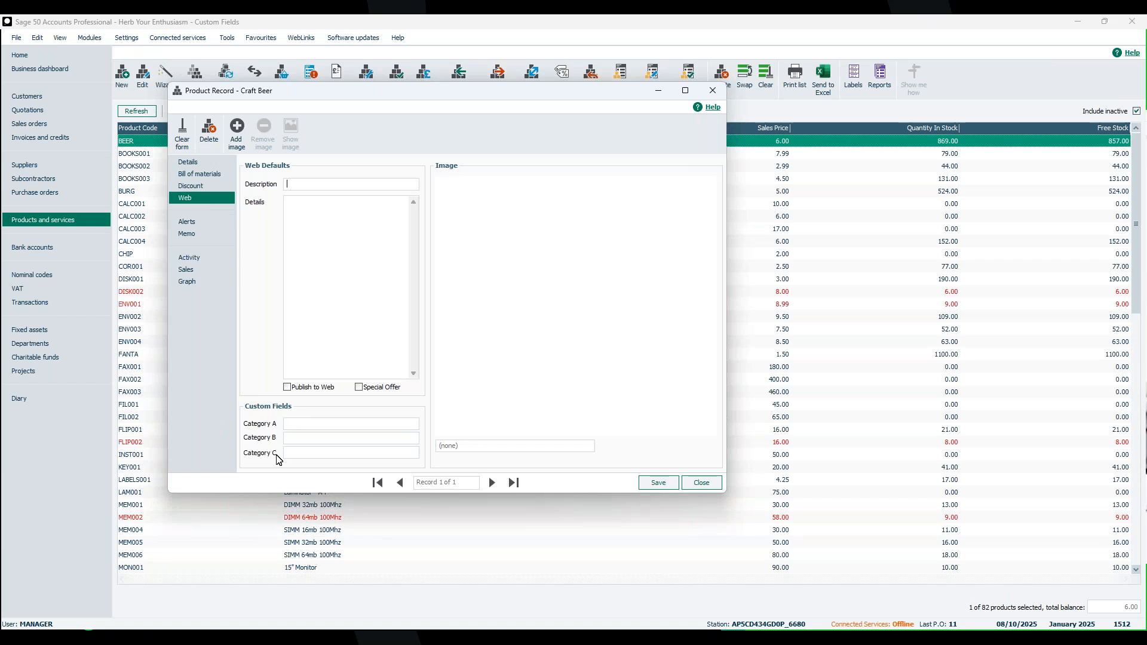
click(703, 484)
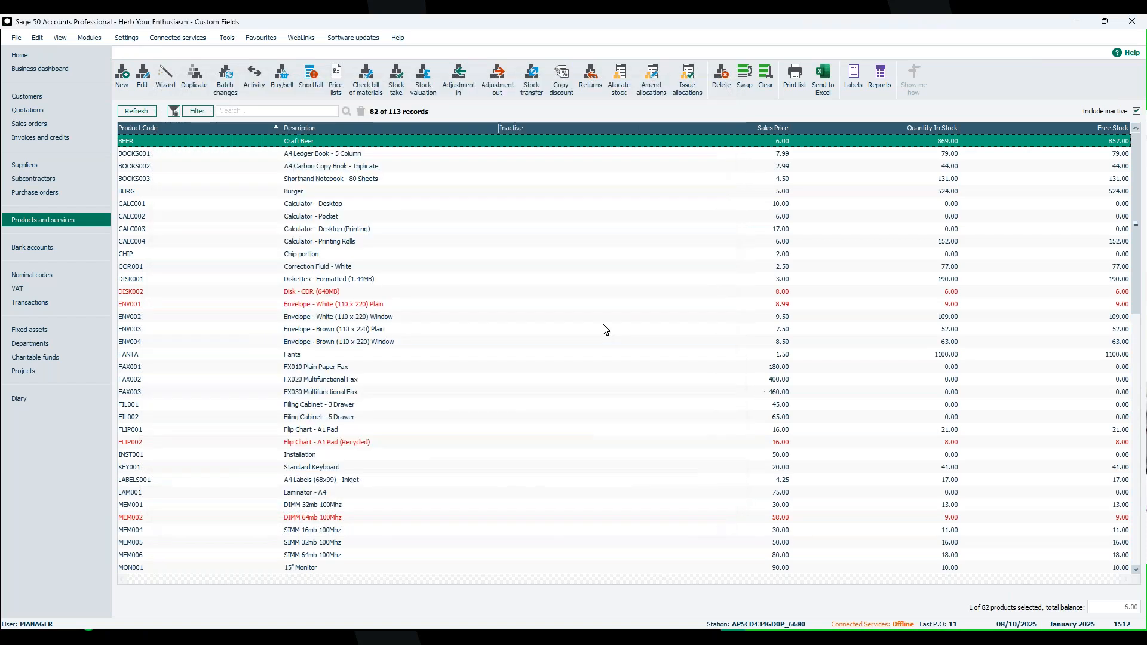
Review the analysis types in the analysis section of the TESTPROJECT project record and close it
click(53, 374)
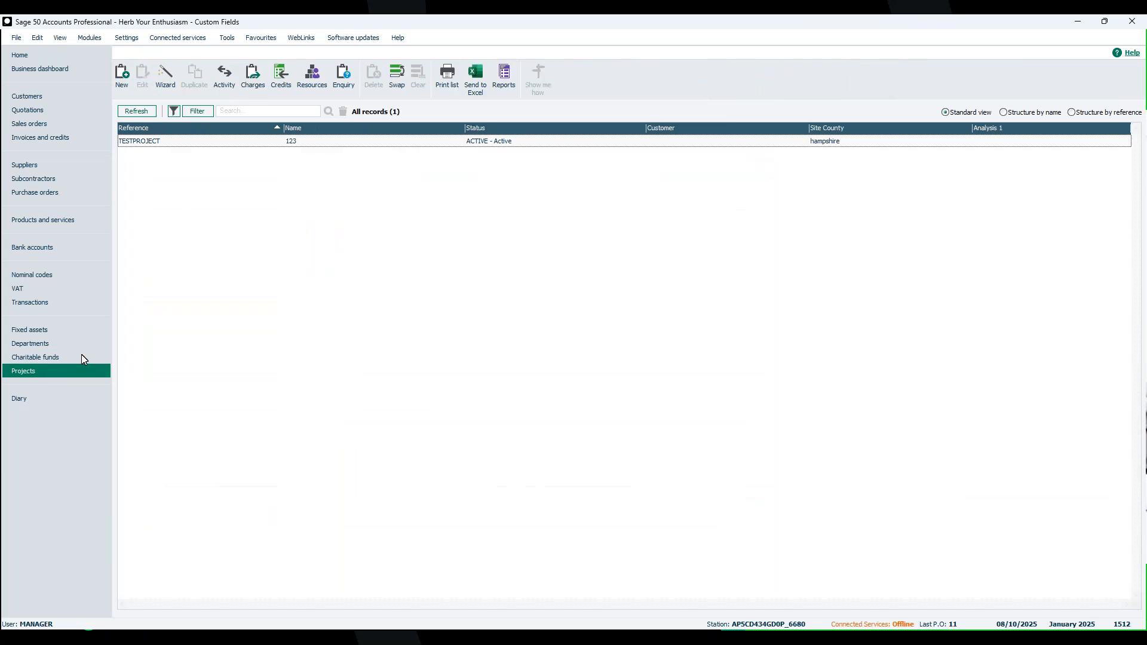
click(214, 145)
double_click(214, 145)
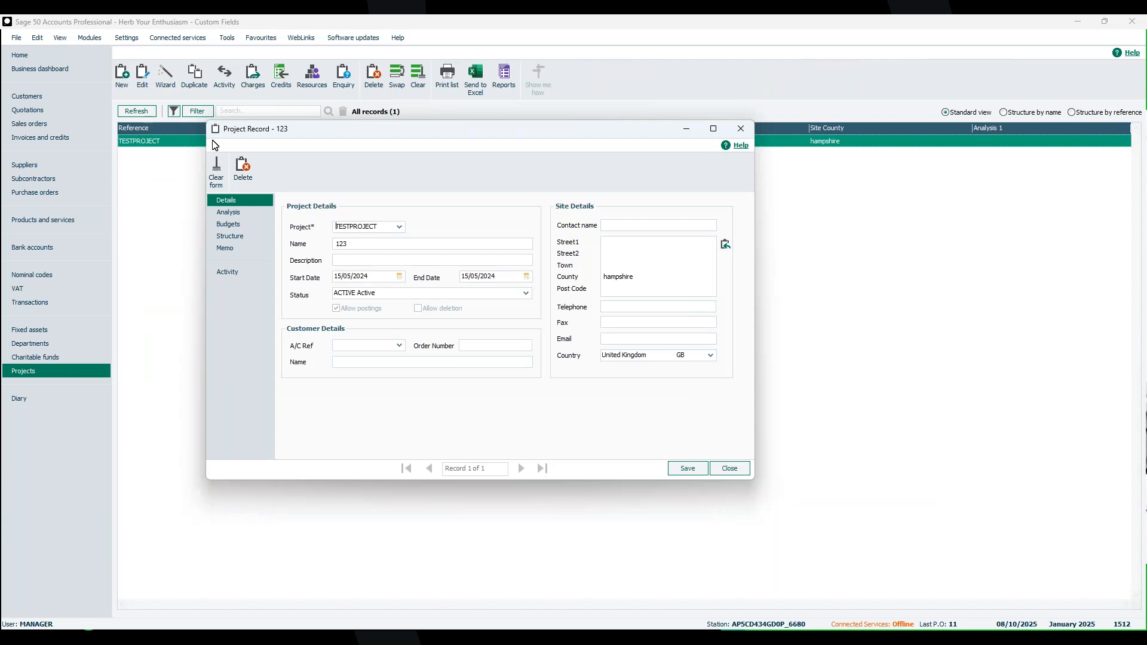
click(229, 214)
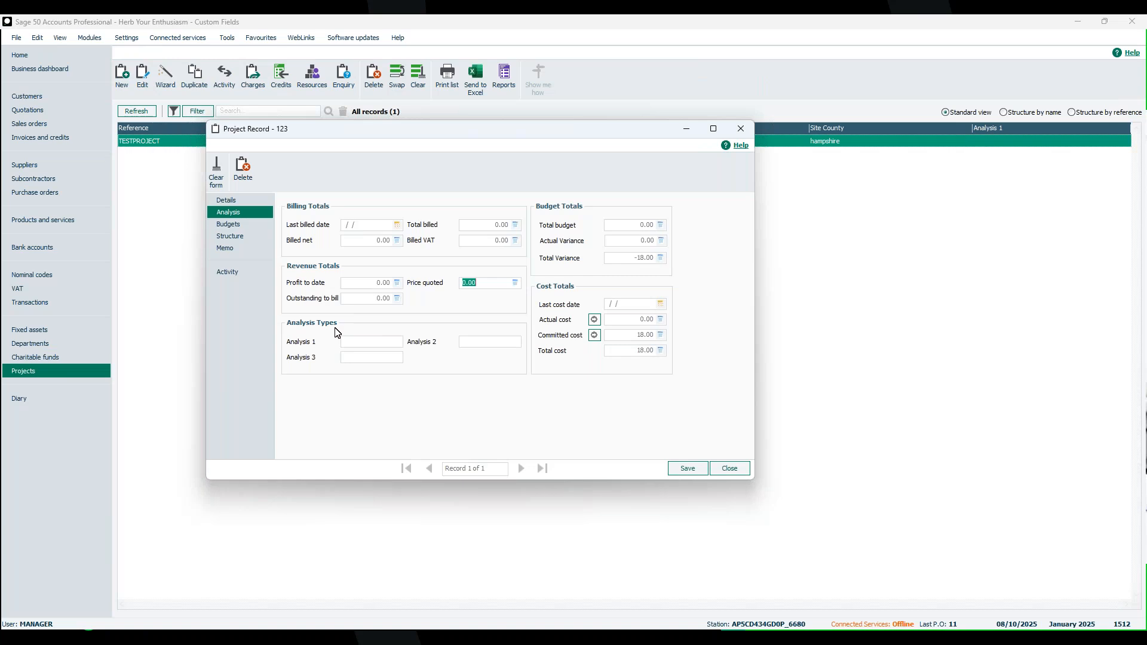
click(730, 472)
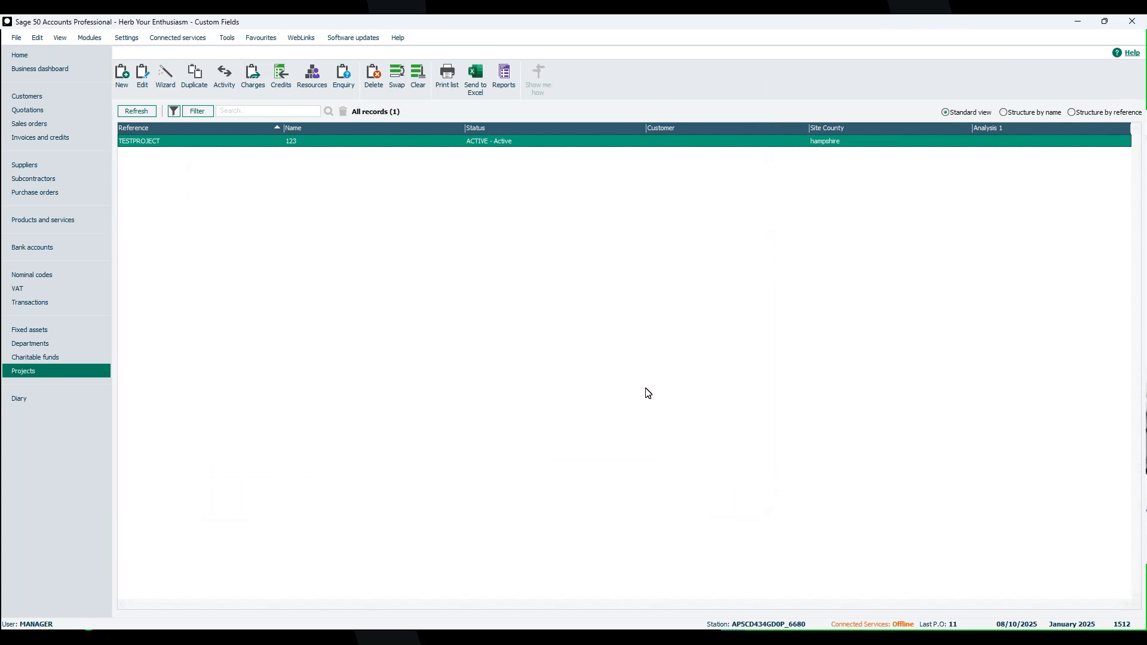
Open the company configuration settings and review the custom field labels for records and orders, products, and project costing
click(126, 40)
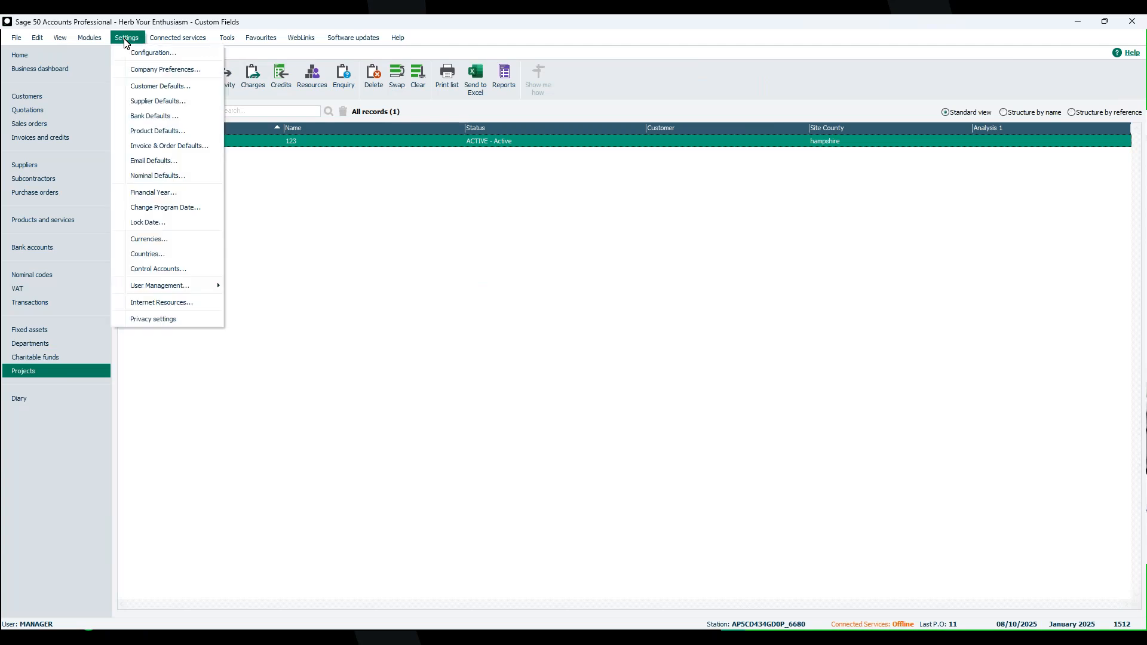
click(176, 55)
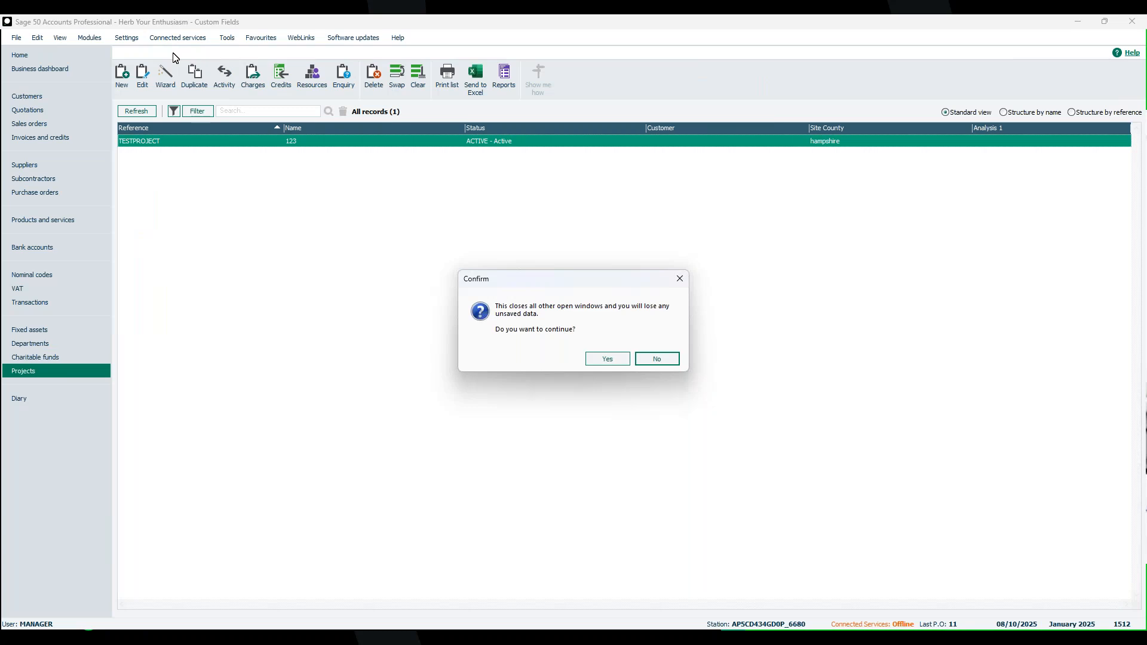
click(608, 359)
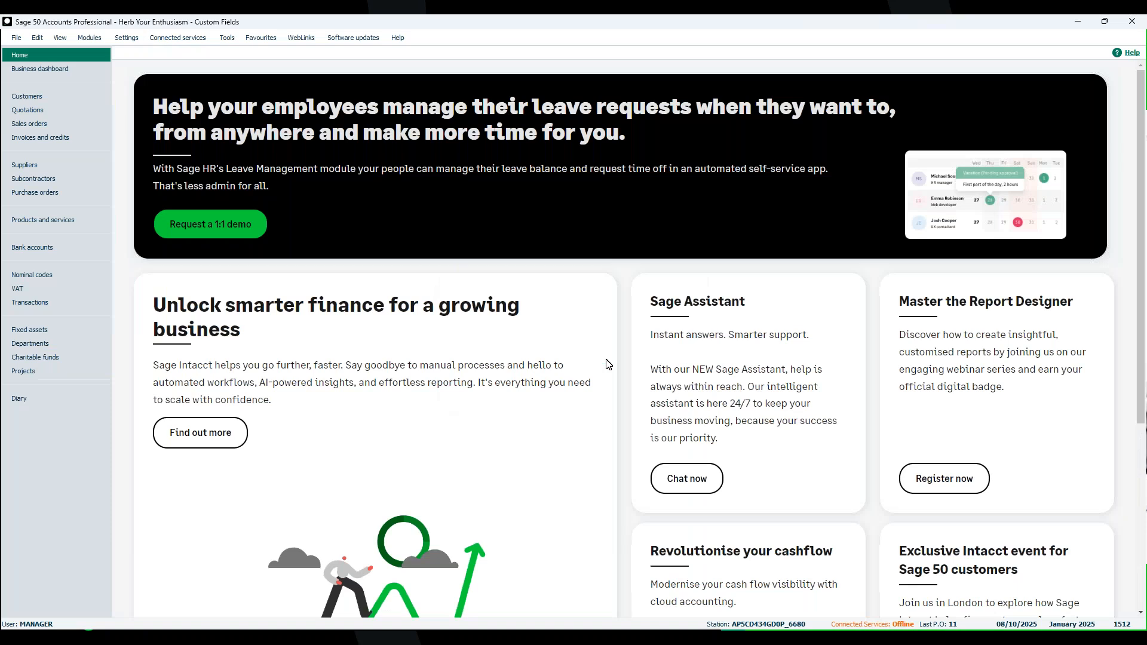
drag(0, 164, 517, 153)
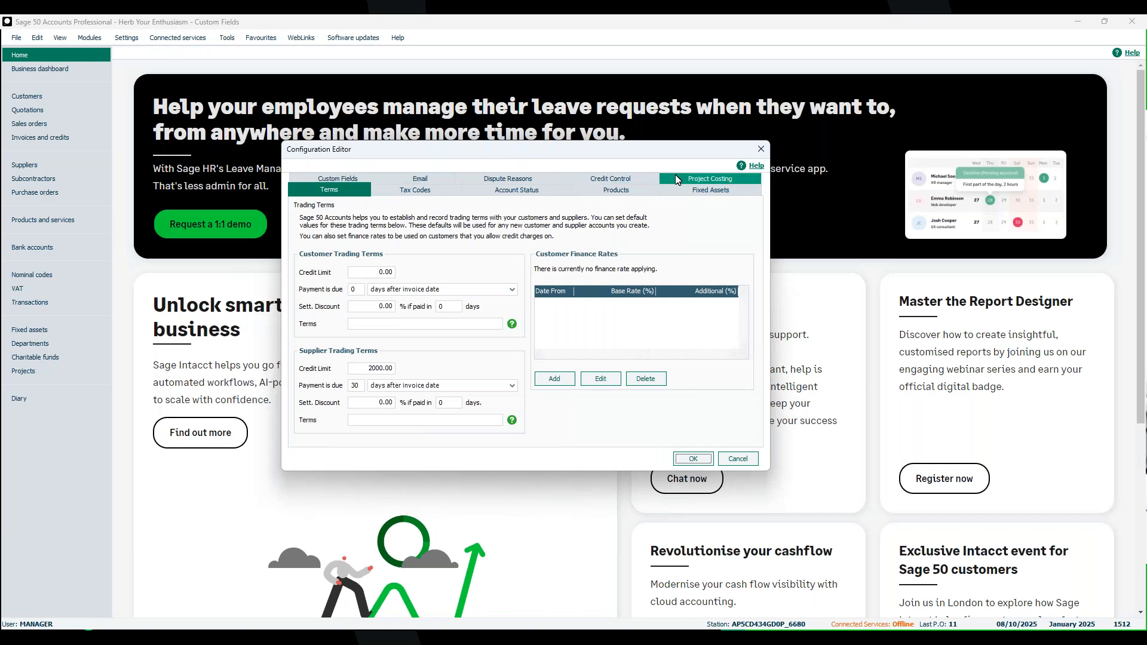
click(368, 179)
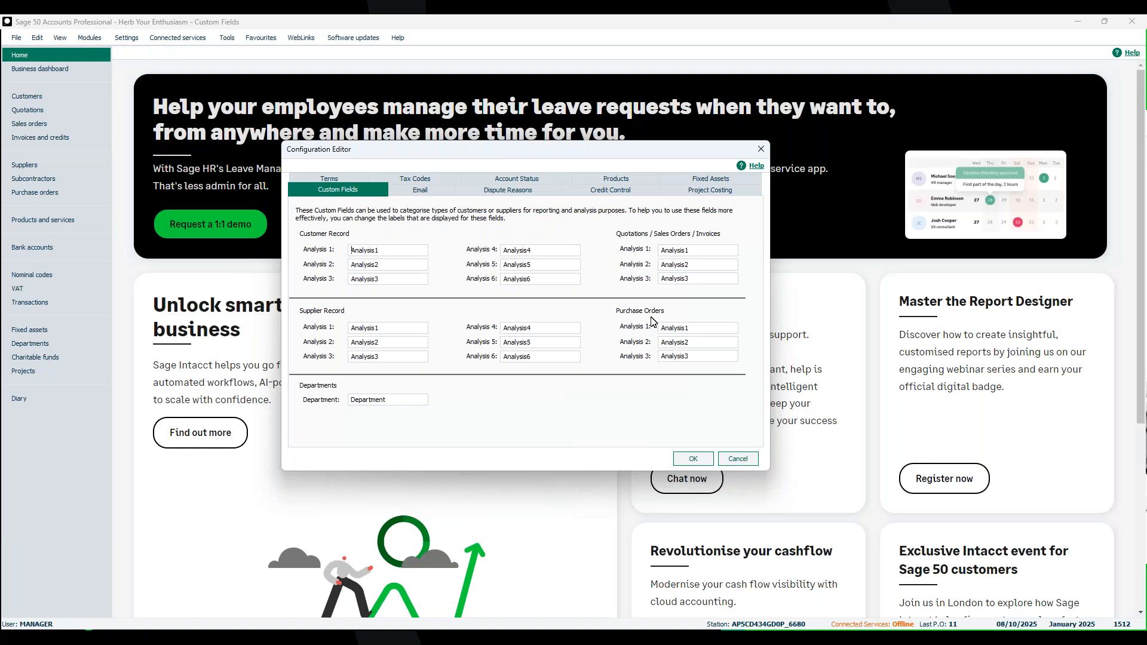
click(626, 179)
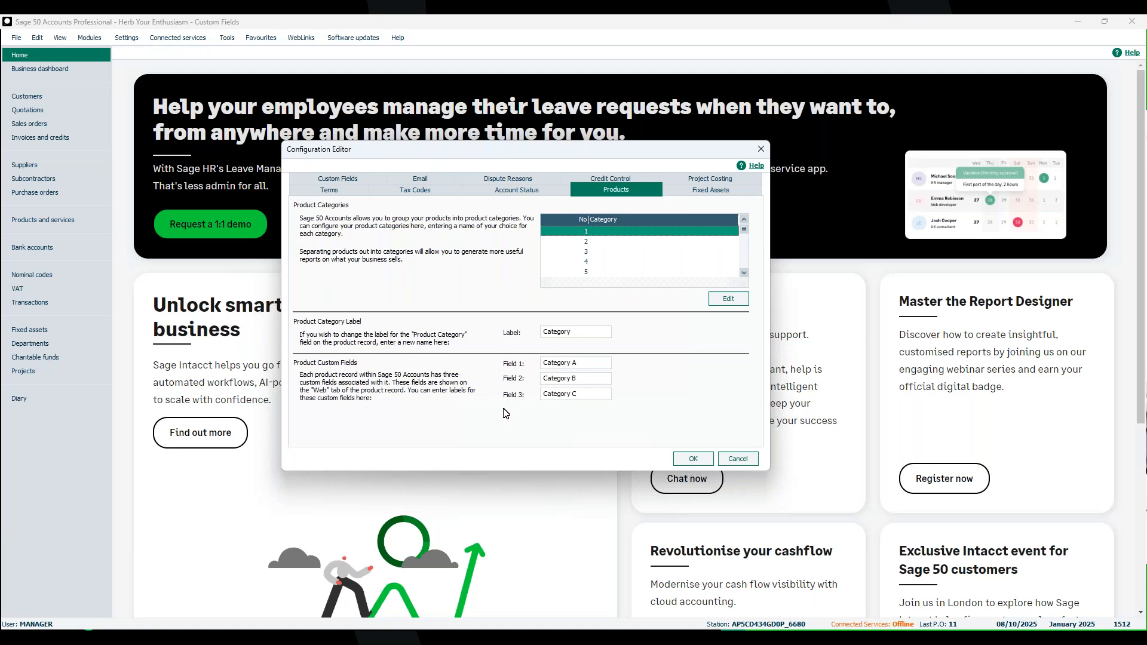
click(693, 181)
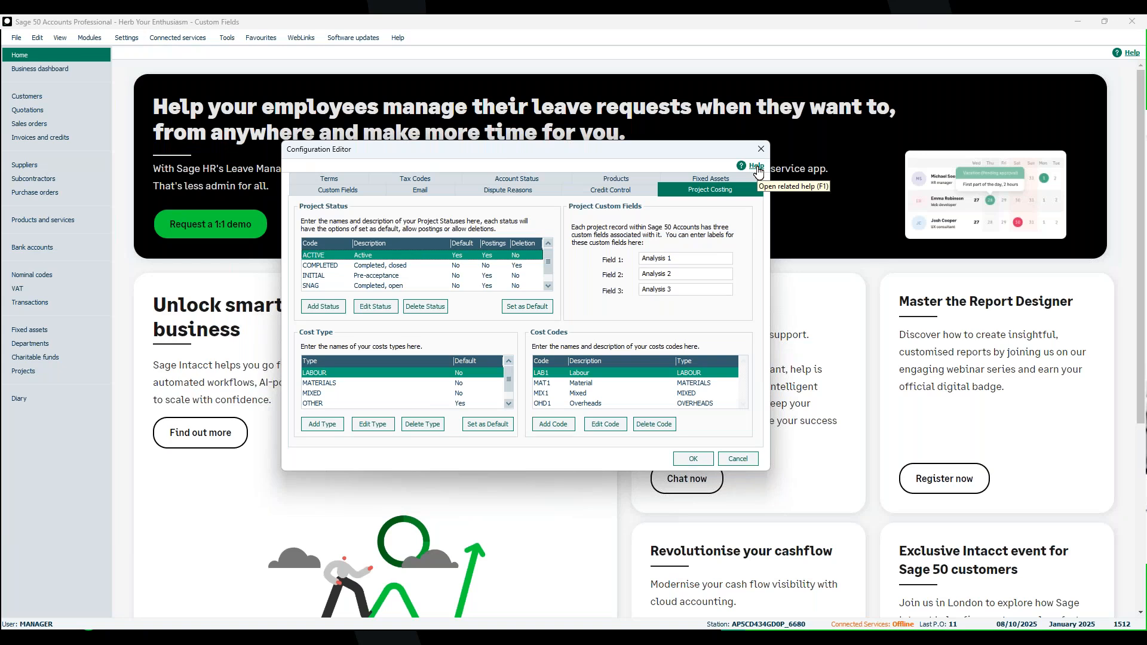
Read the Custom Fields section of the Configuration Editor help article and close the help window
click(758, 168)
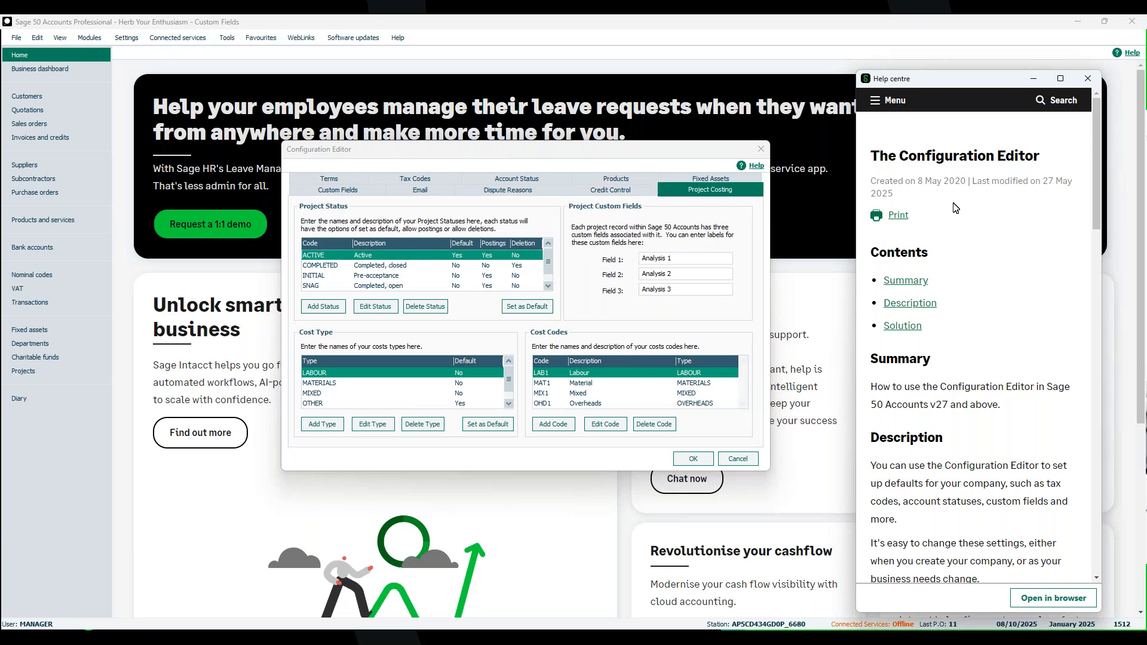
scroll(981, 252, down, 3)
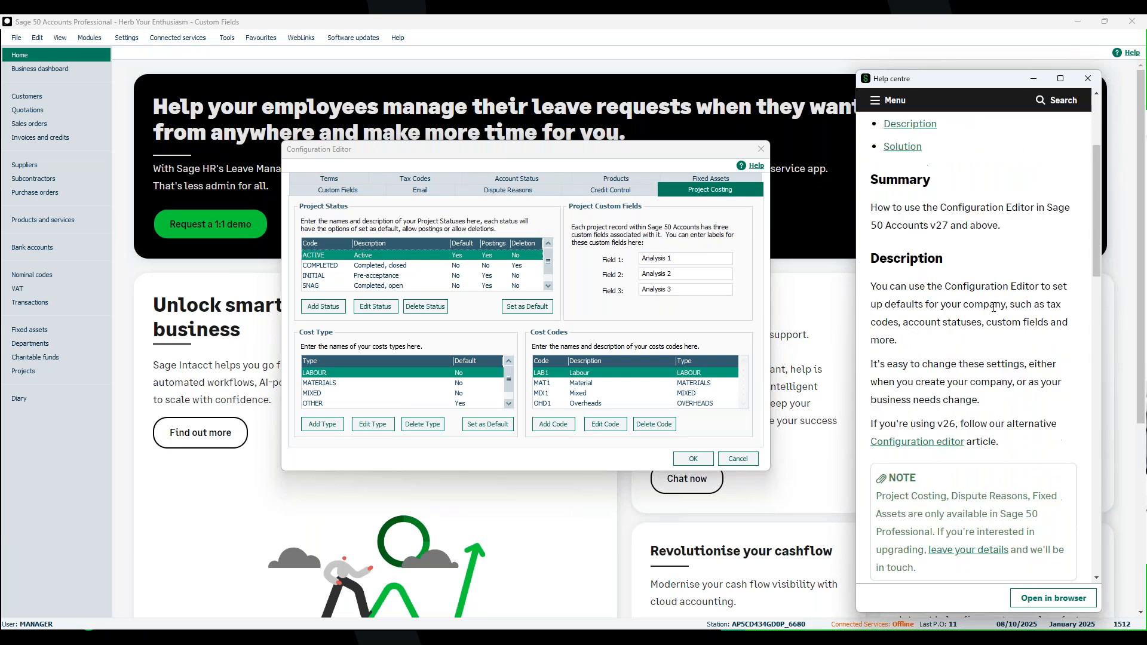
scroll(994, 307, down, 10)
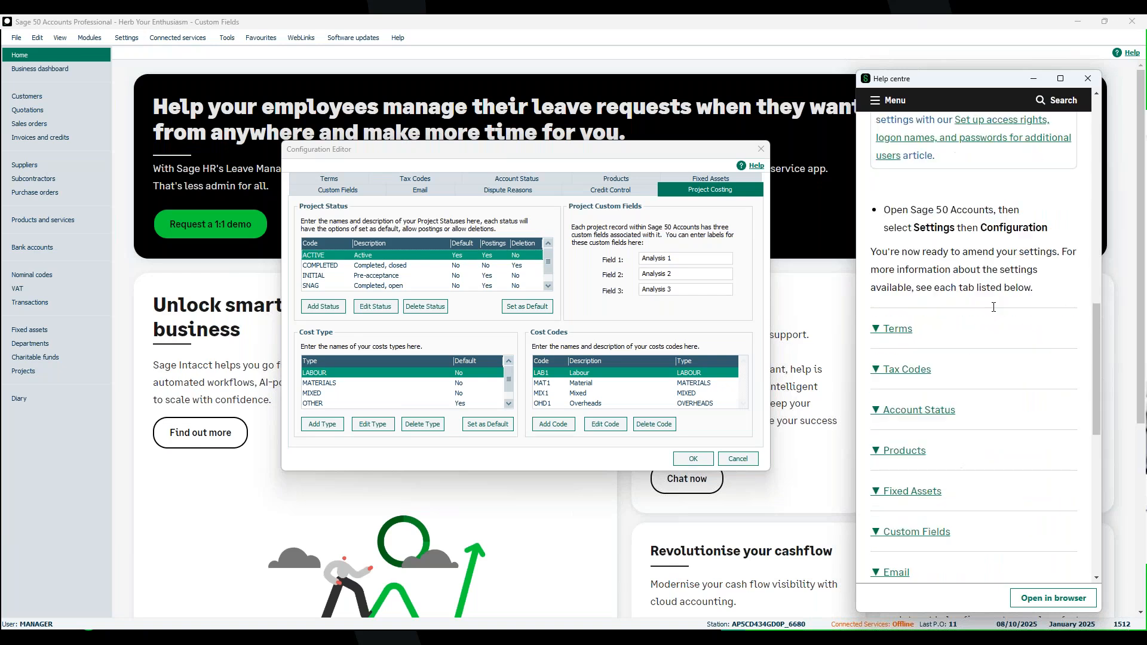
scroll(994, 307, down, 1)
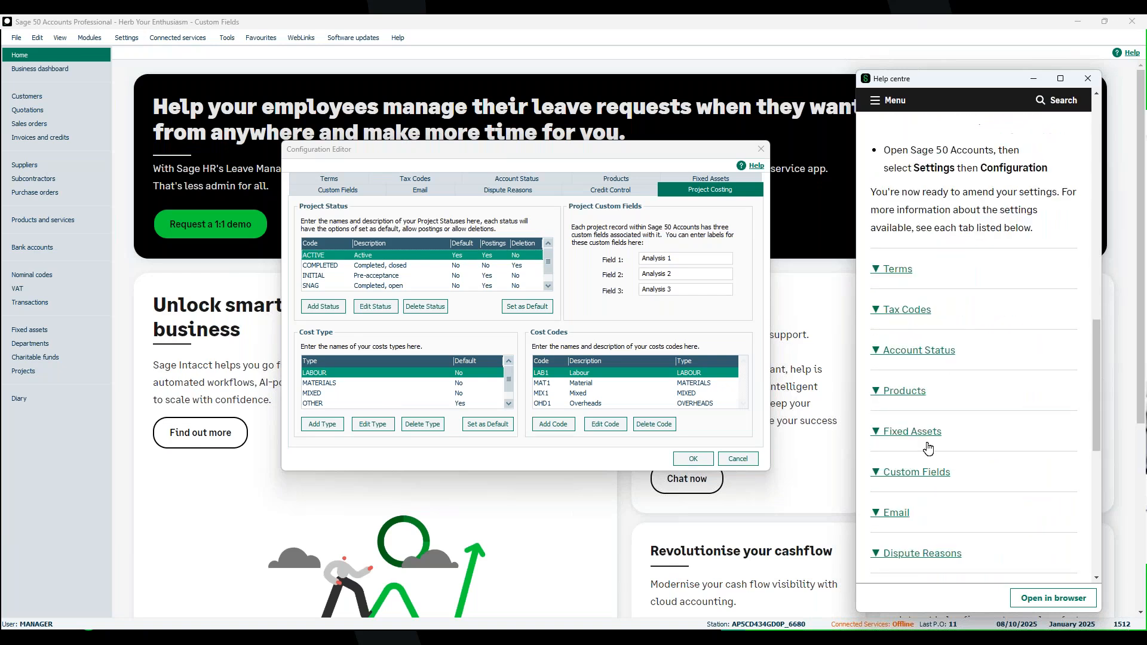
click(916, 475)
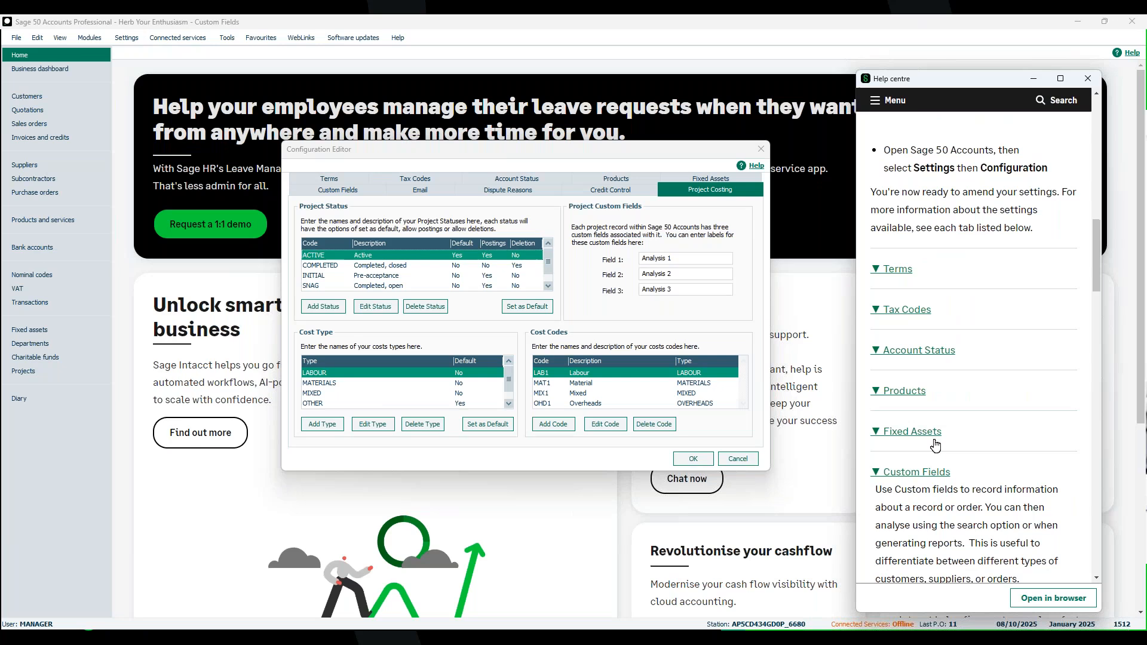
scroll(990, 439, down, 2)
scroll(990, 439, down, 2)
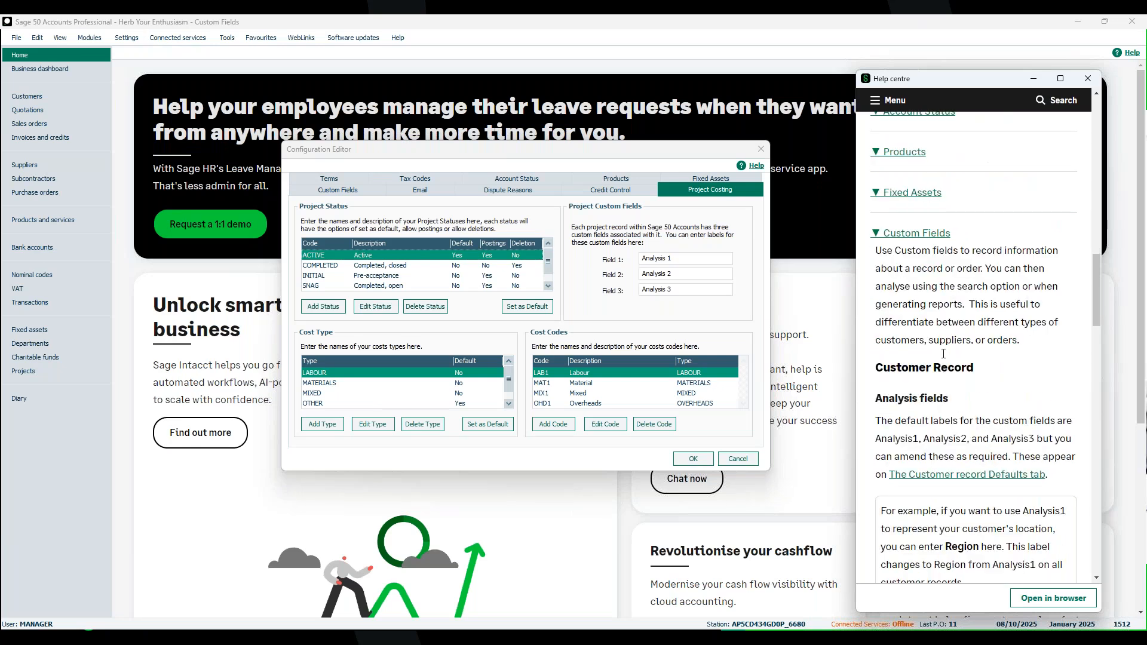
scroll(1023, 397, down, 4)
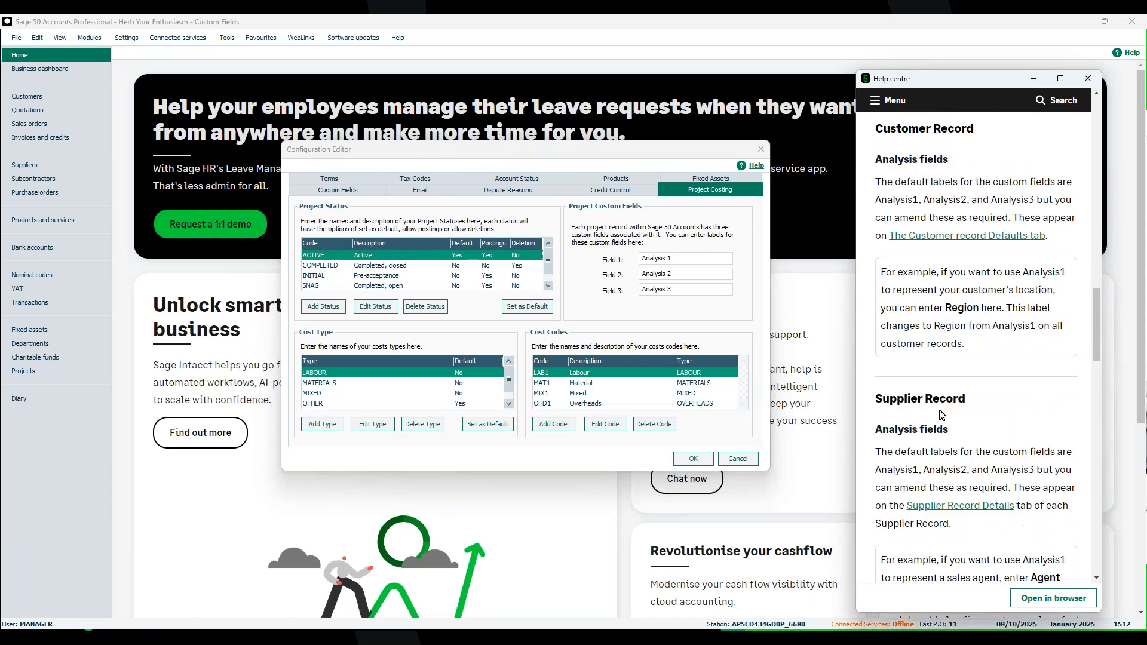
scroll(974, 411, down, 3)
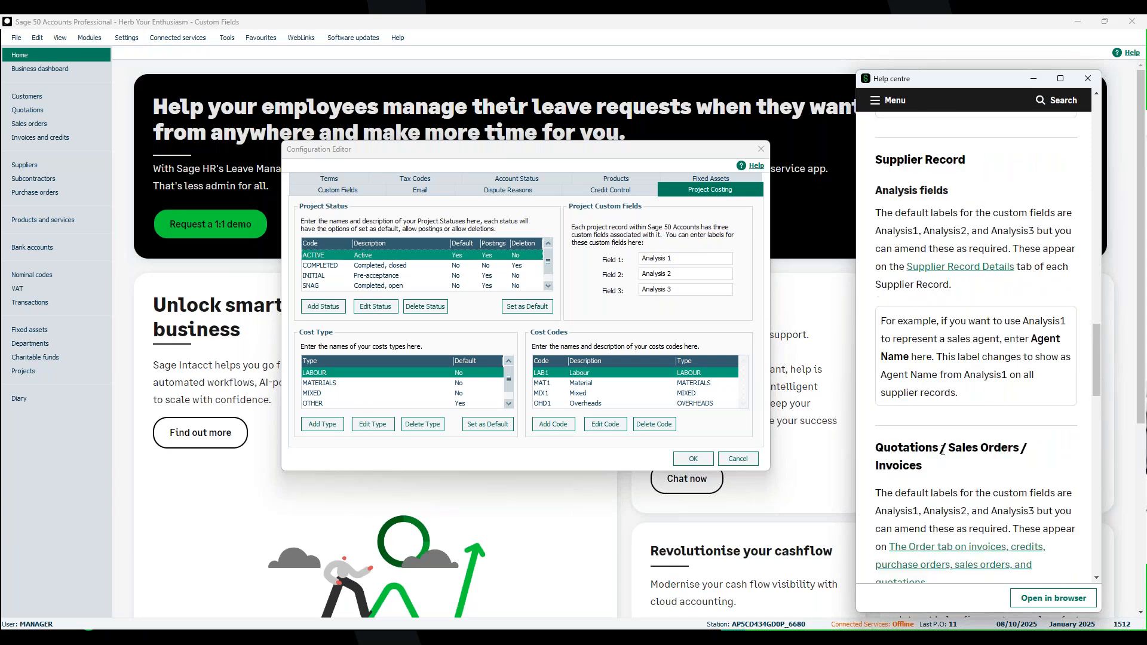
scroll(976, 411, down, 2)
scroll(957, 424, down, 2)
scroll(953, 432, down, 1)
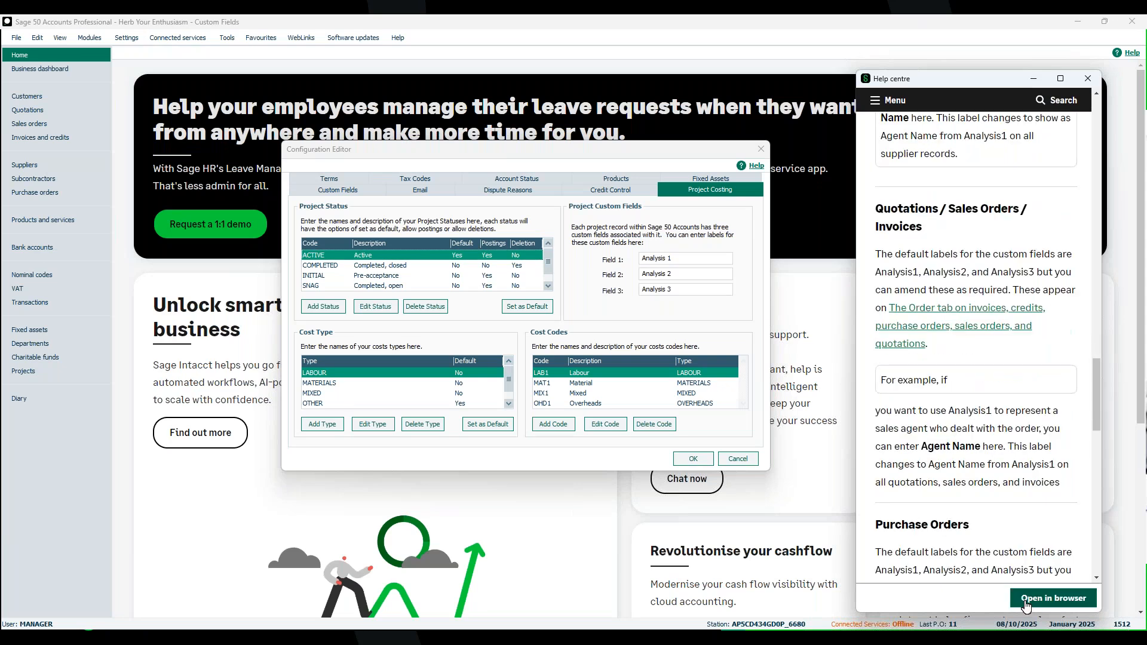
click(1087, 85)
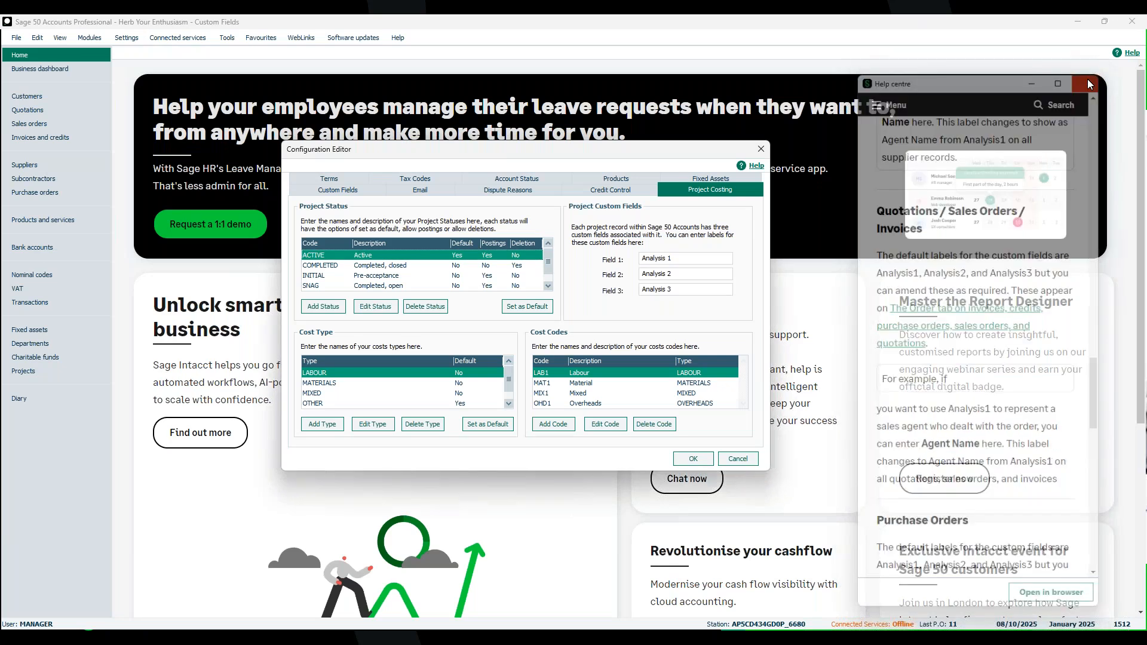
Rename the customer record's Analysis 1 custom field label to "Cust Type" and save the configuration
click(338, 190)
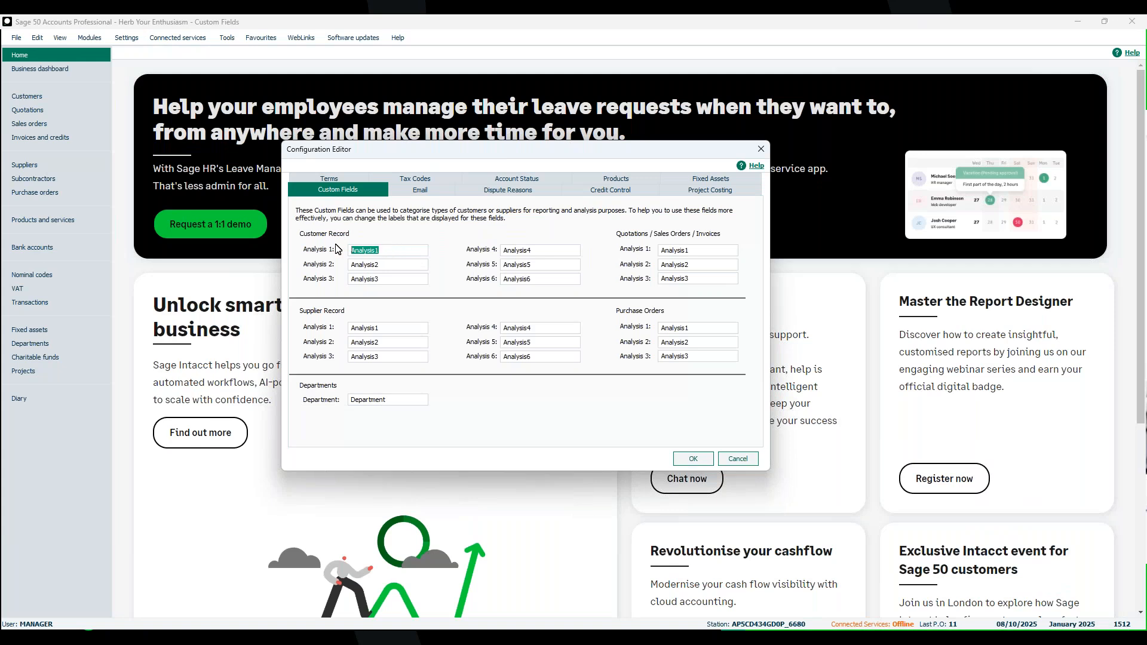
key(BackSpace)
text(Customer t)
key(BackSpace)
key(BackSpace)
key(BackSpace)
text(Type)
click(693, 459)
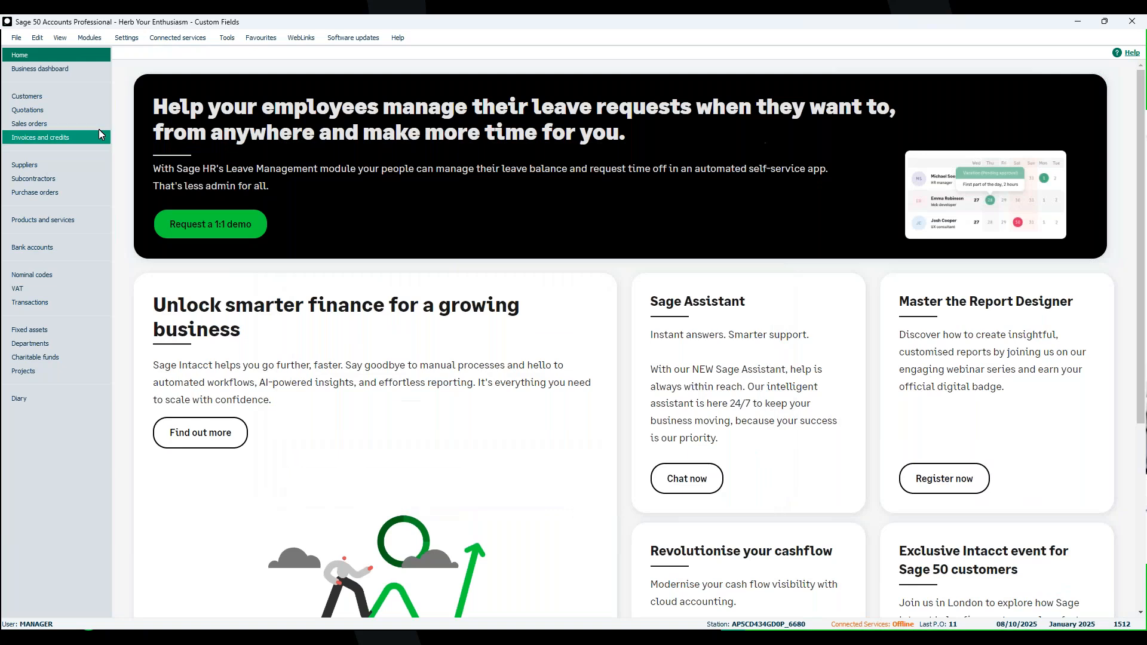
Set Cust Type to Trade in the defaults of the A1 Design Services customer record, then save and close it
click(56, 101)
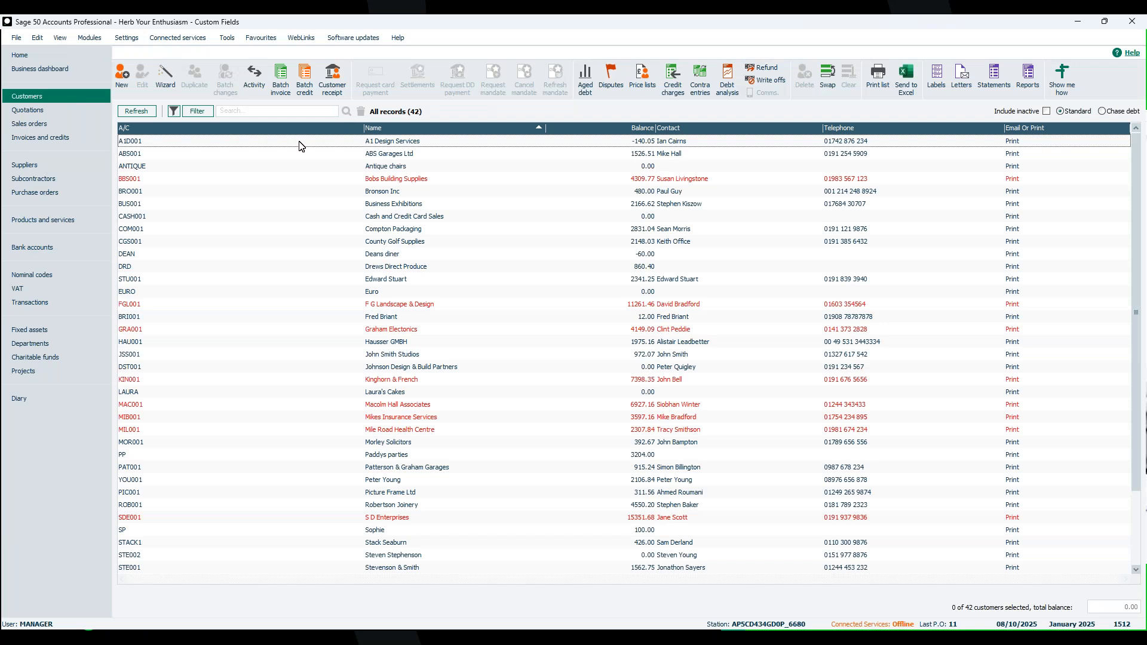
click(303, 147)
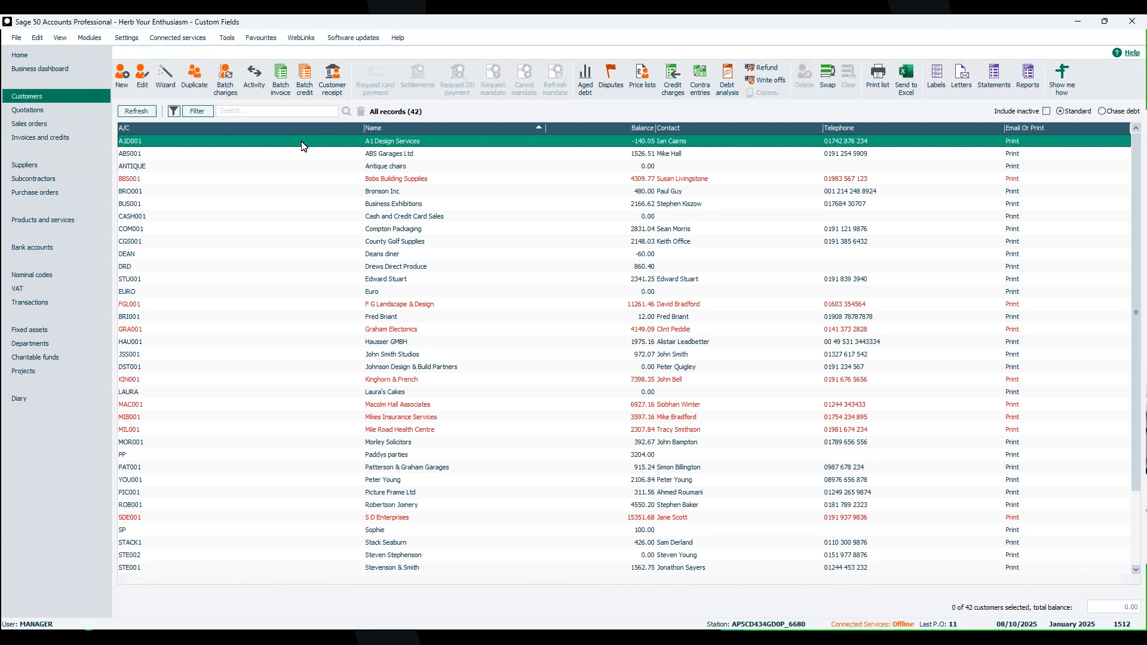
double_click(303, 146)
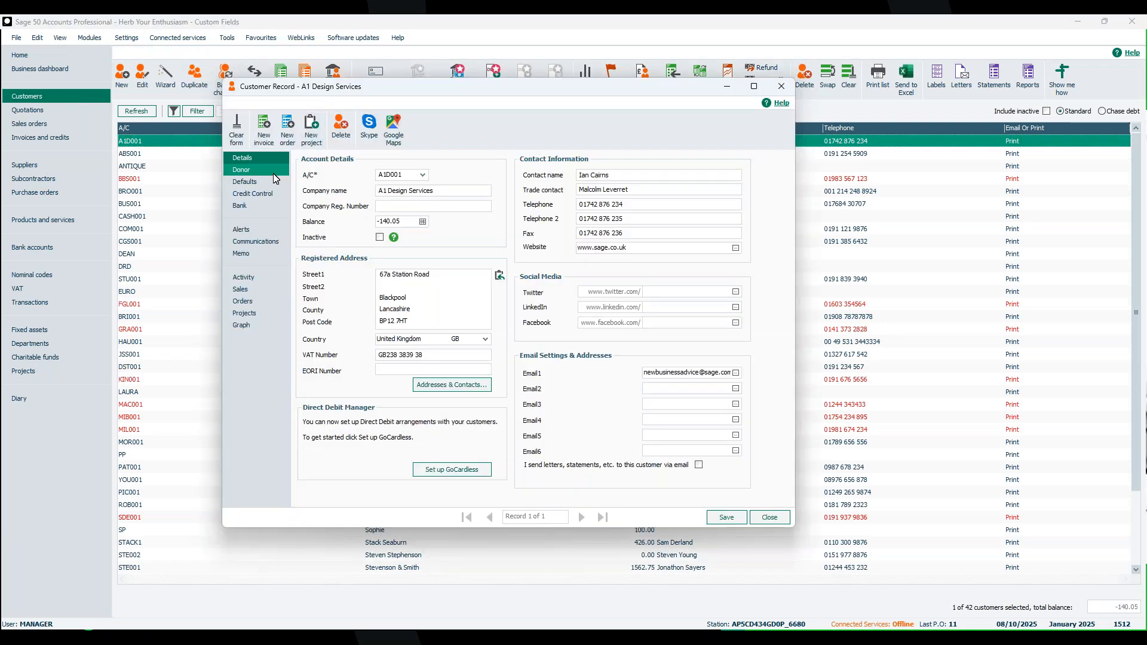
click(267, 187)
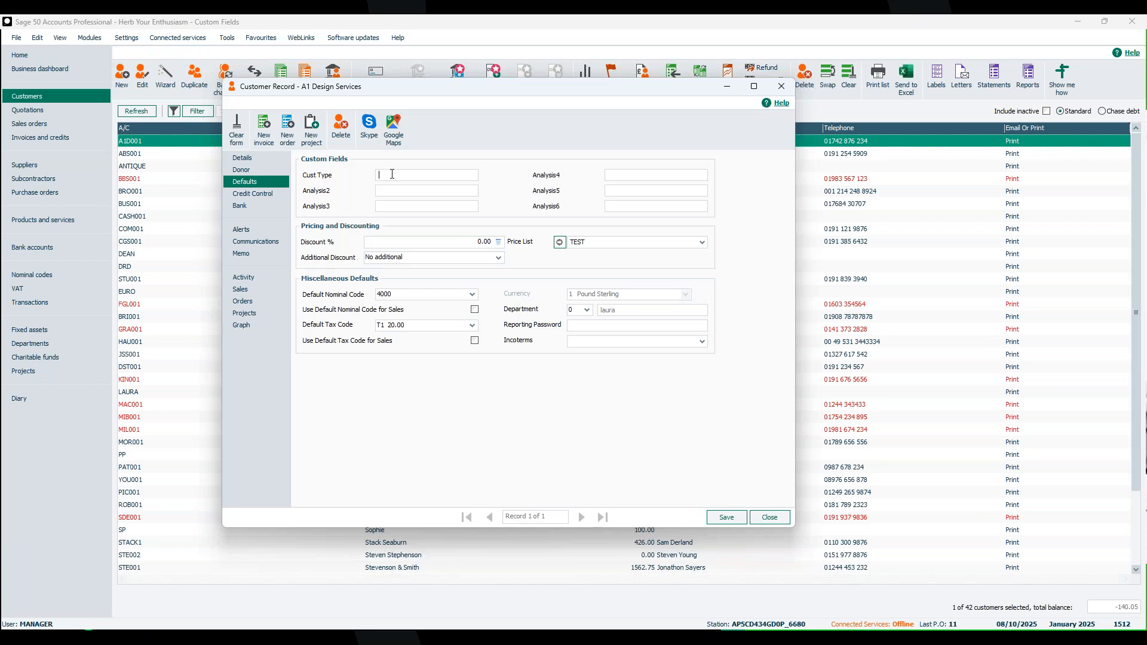
text(Trade)
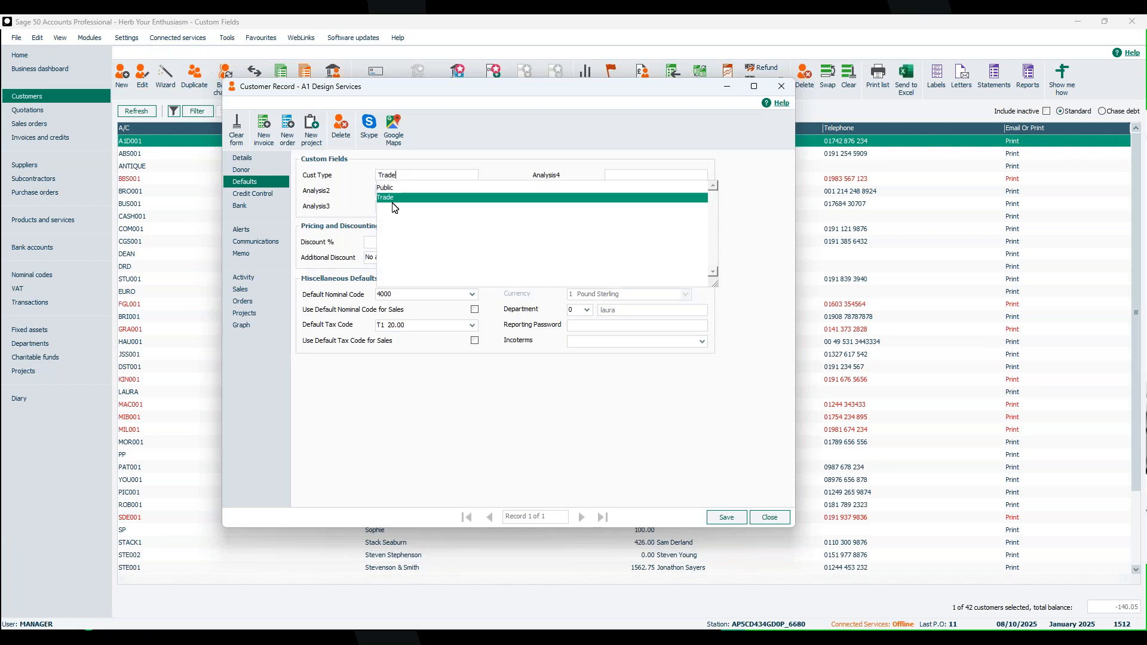
key(Tab)
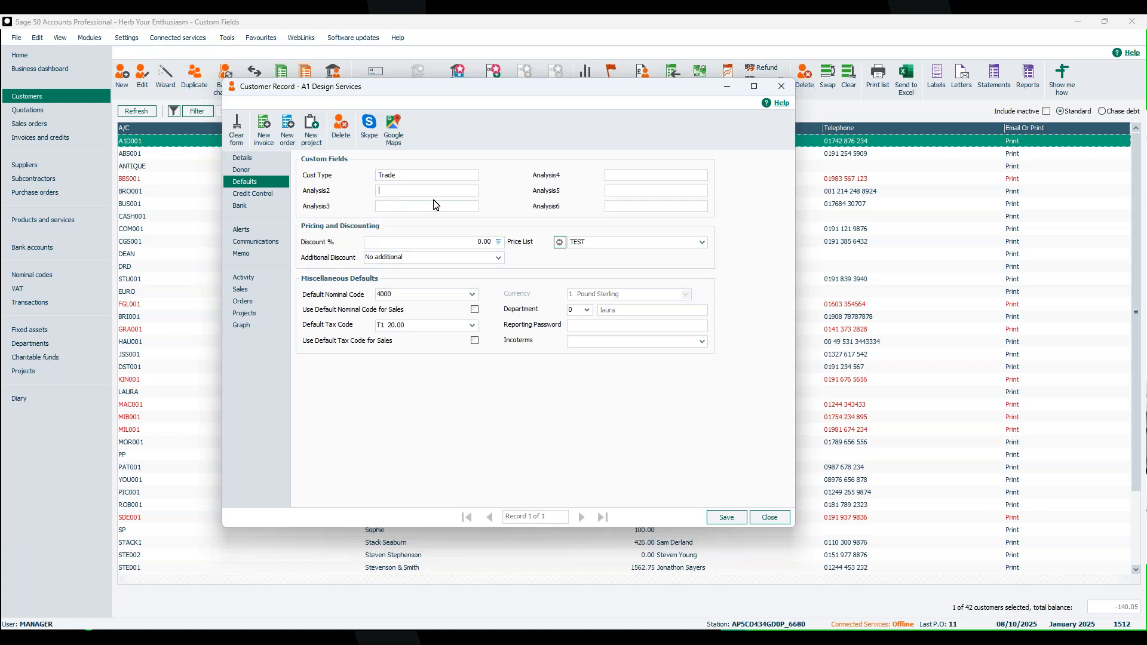
click(726, 522)
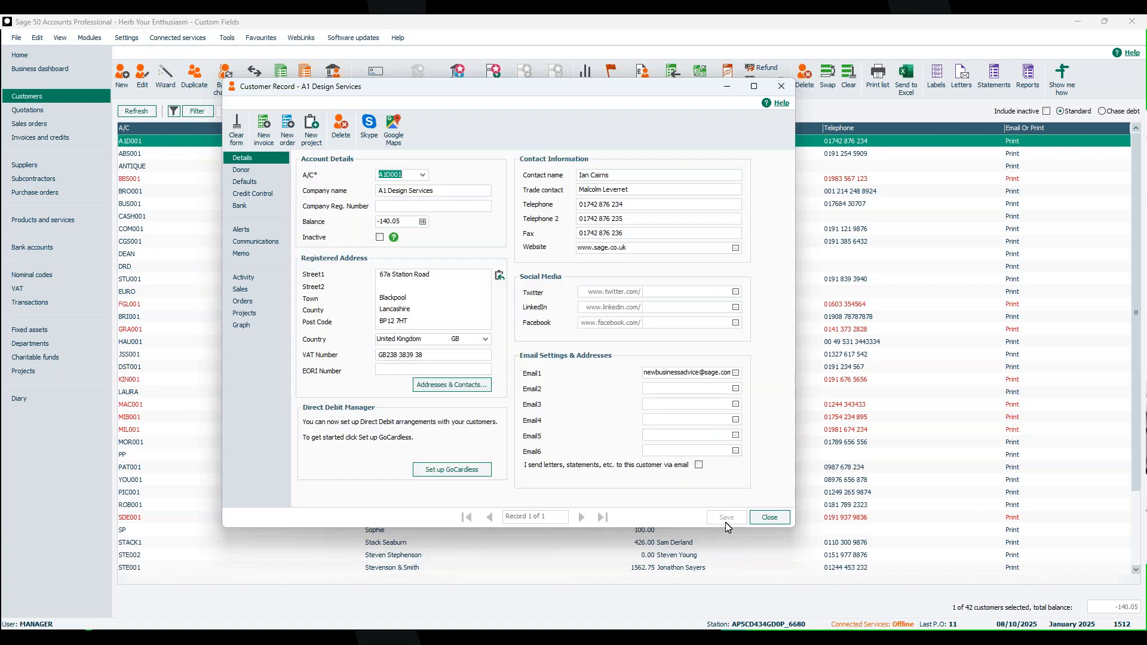
click(775, 519)
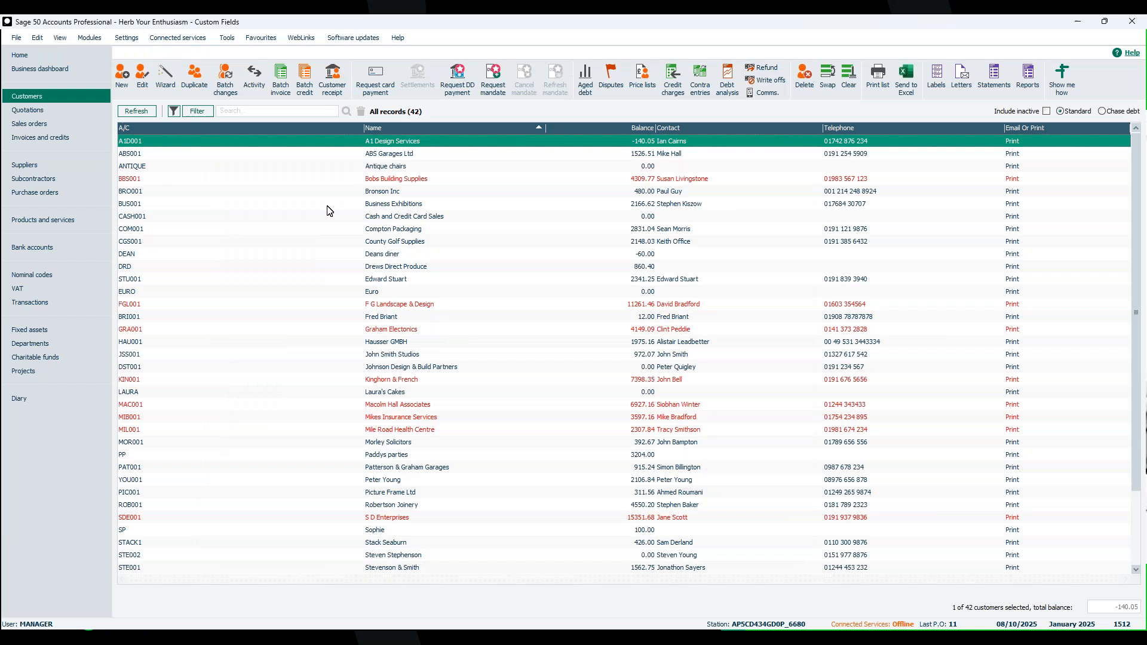
double_click(315, 145)
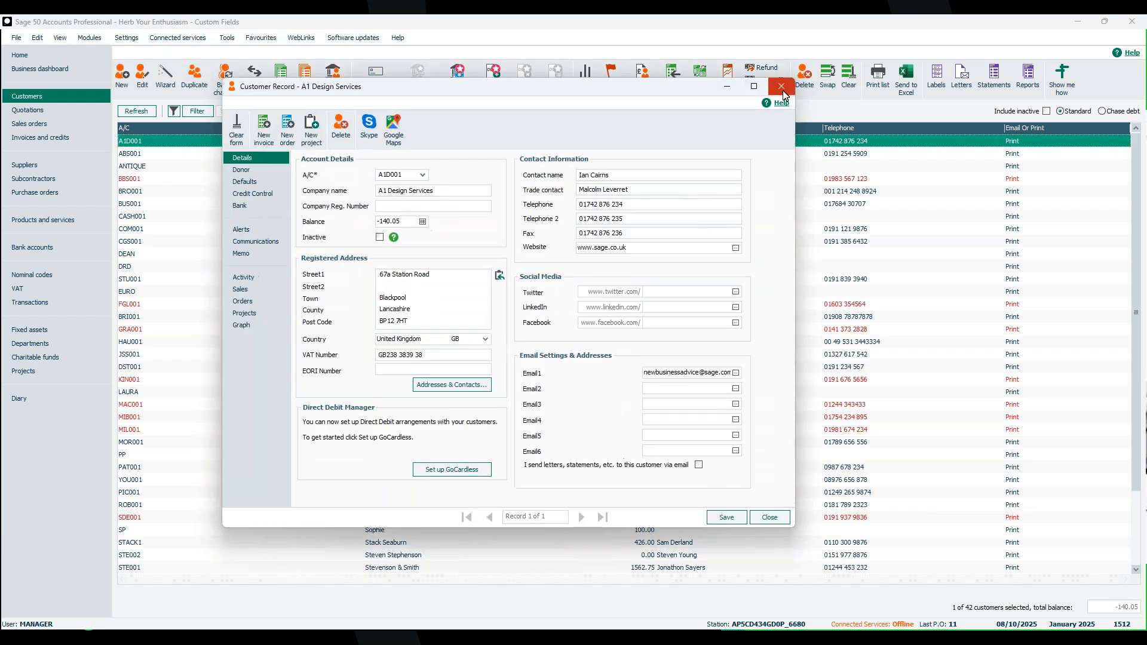
click(780, 89)
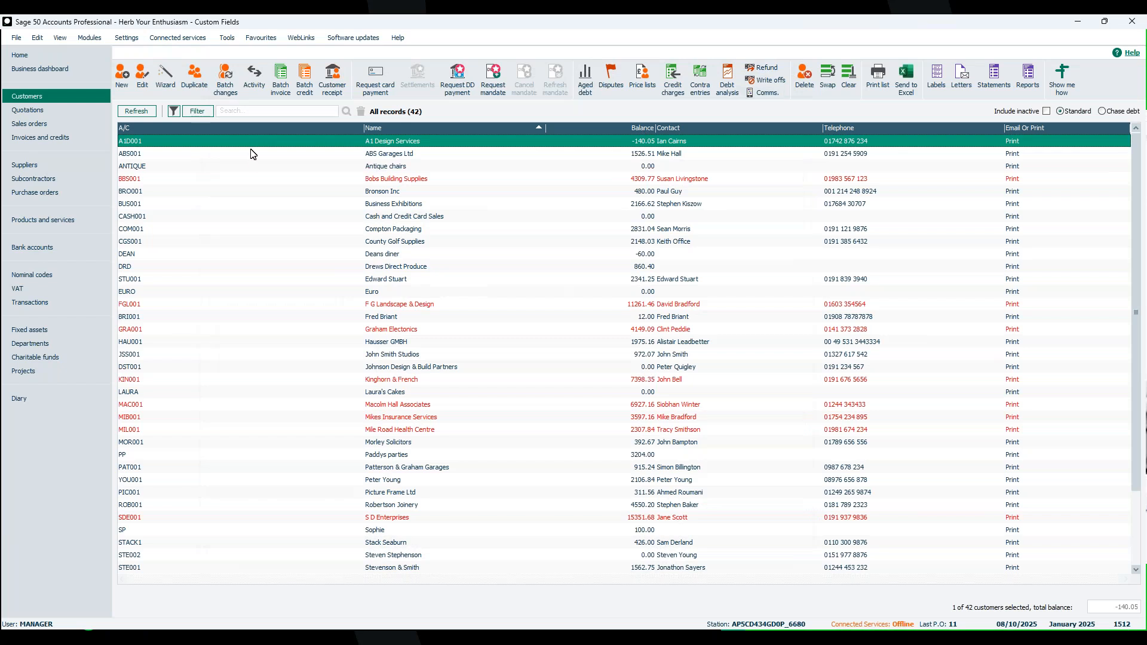
Batch-set Cust Type to Trade for A1 Design Services, Antique chairs, Business Exhibitions, Compton Packaging, Drews Direct Produce and the customer below it, and save
click(317, 166)
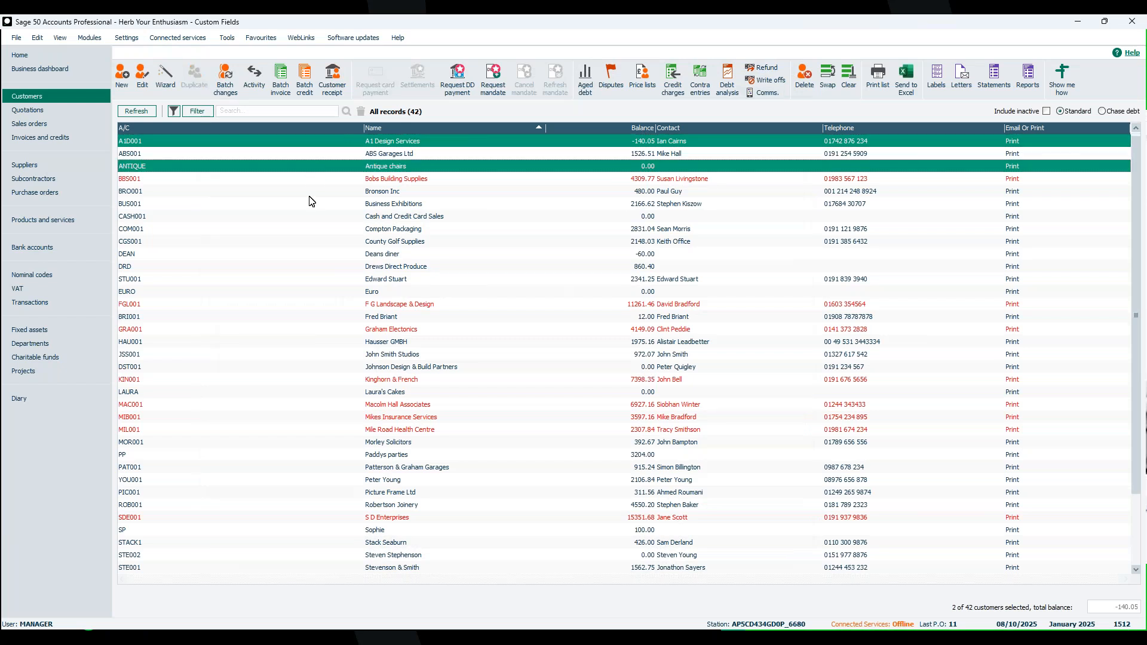
click(310, 204)
click(316, 229)
click(327, 269)
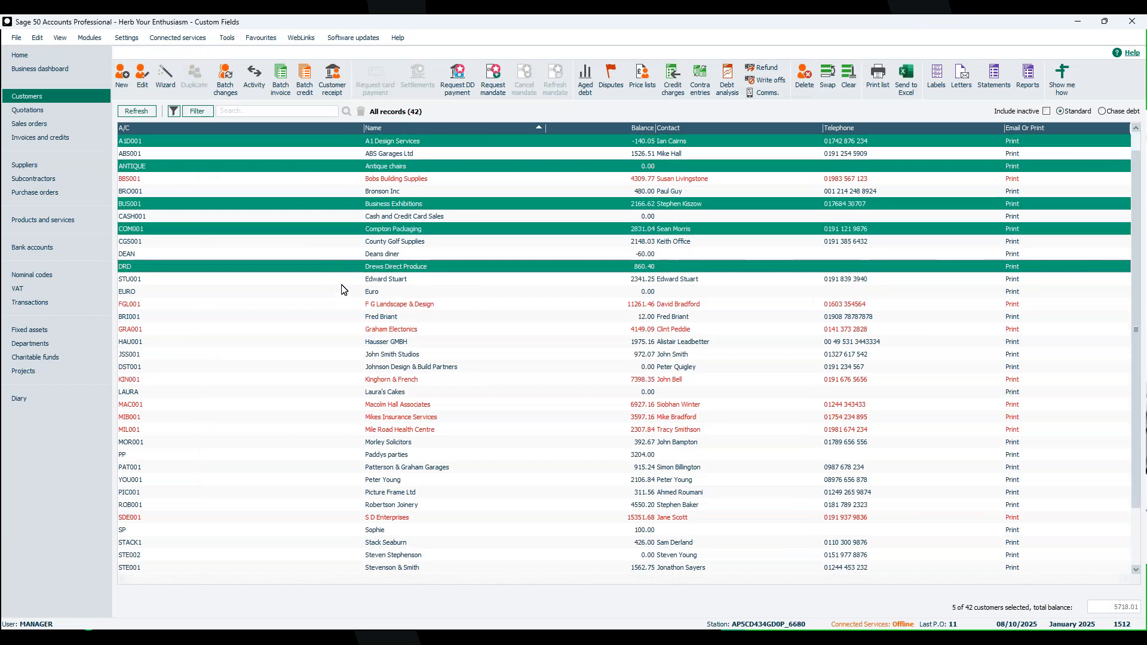
click(344, 279)
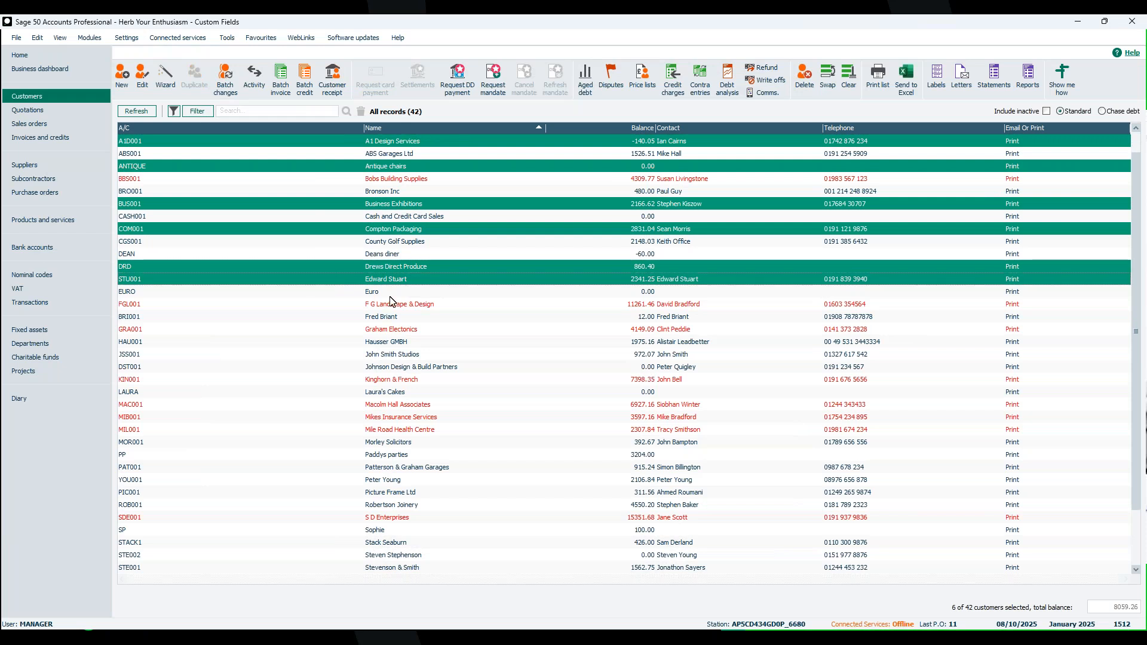
click(229, 87)
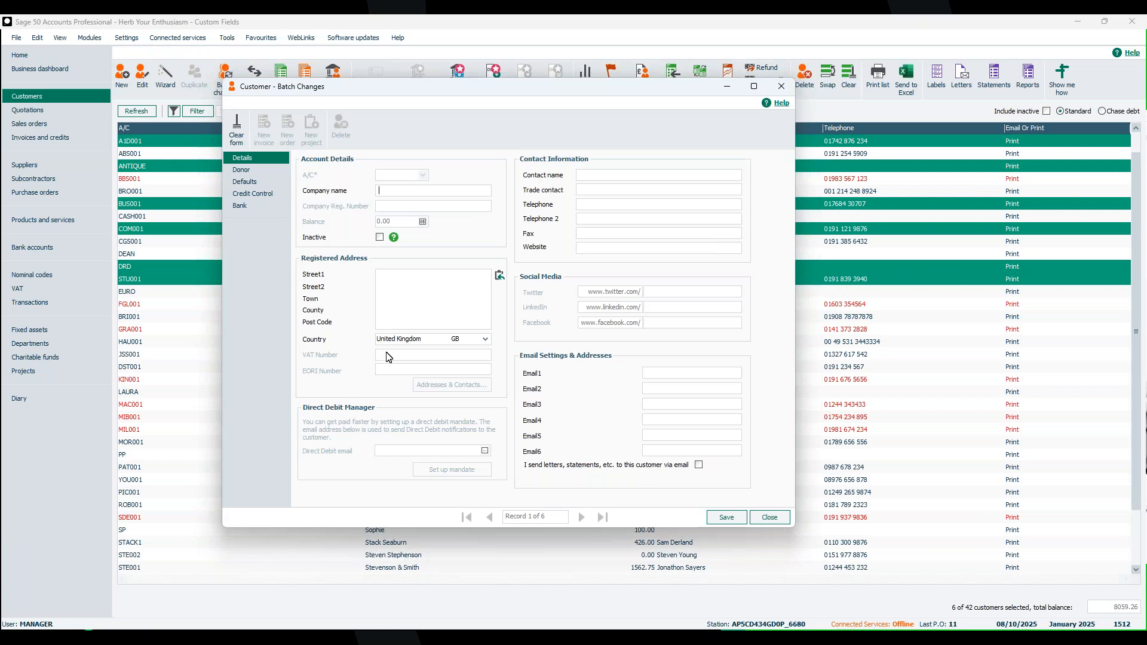
click(259, 183)
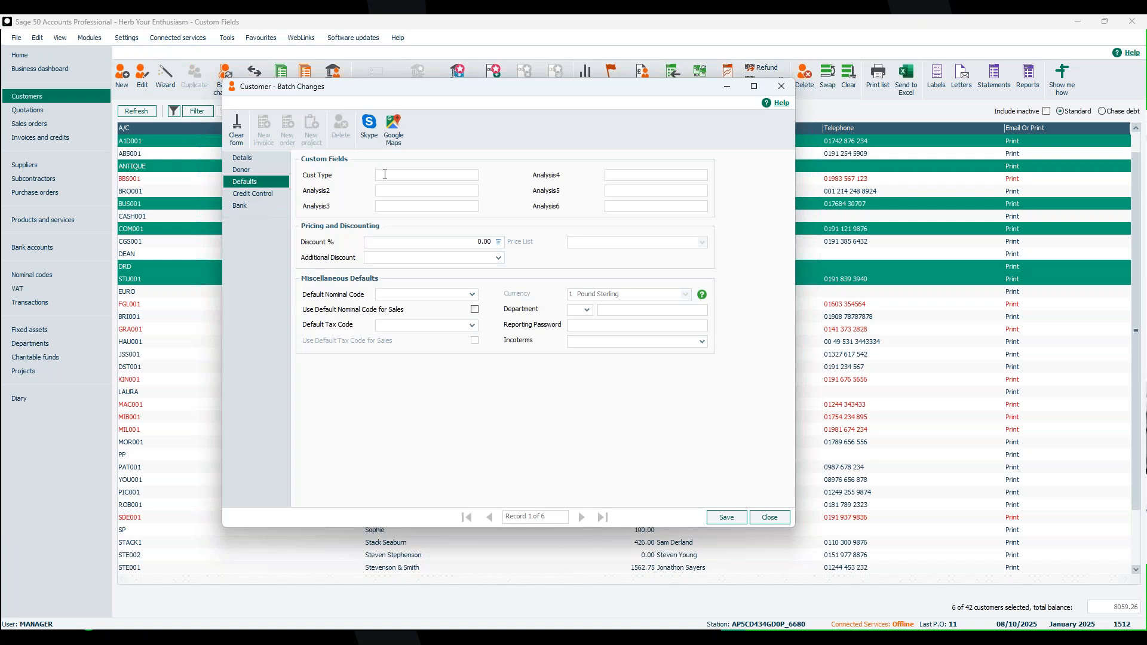
text(Trade)
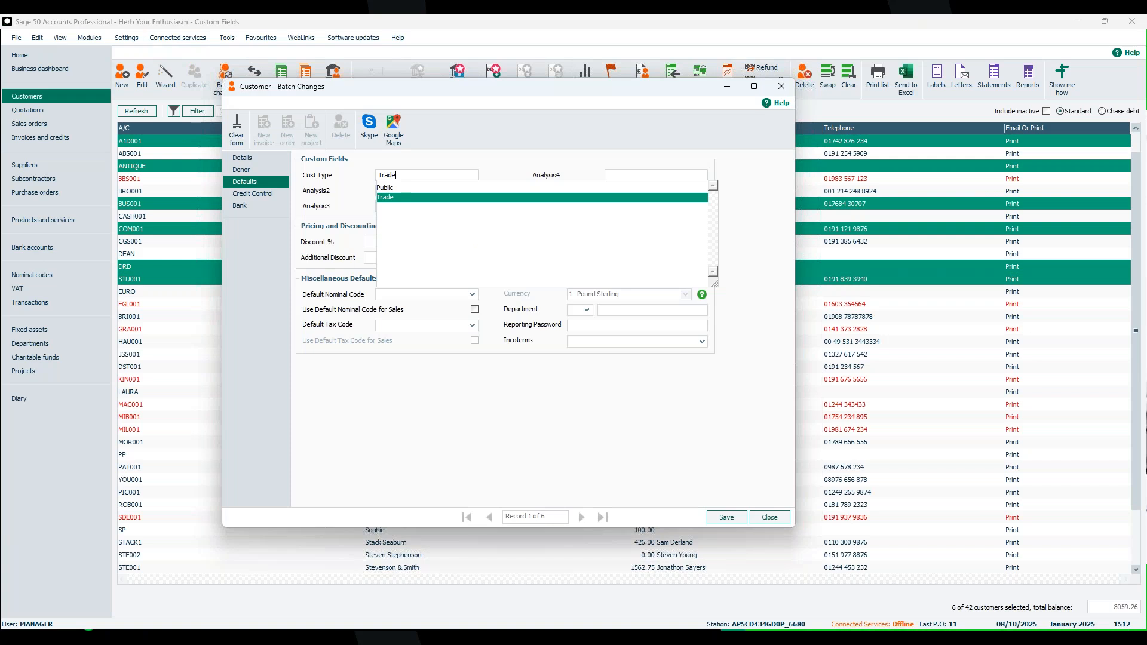
click(399, 199)
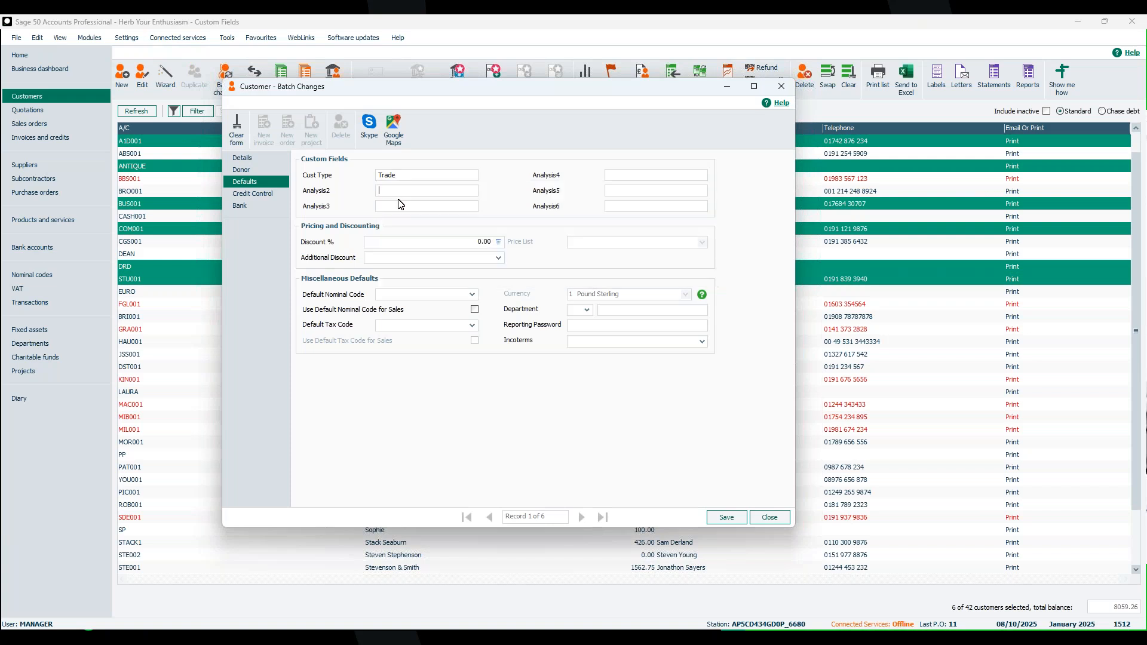
click(726, 519)
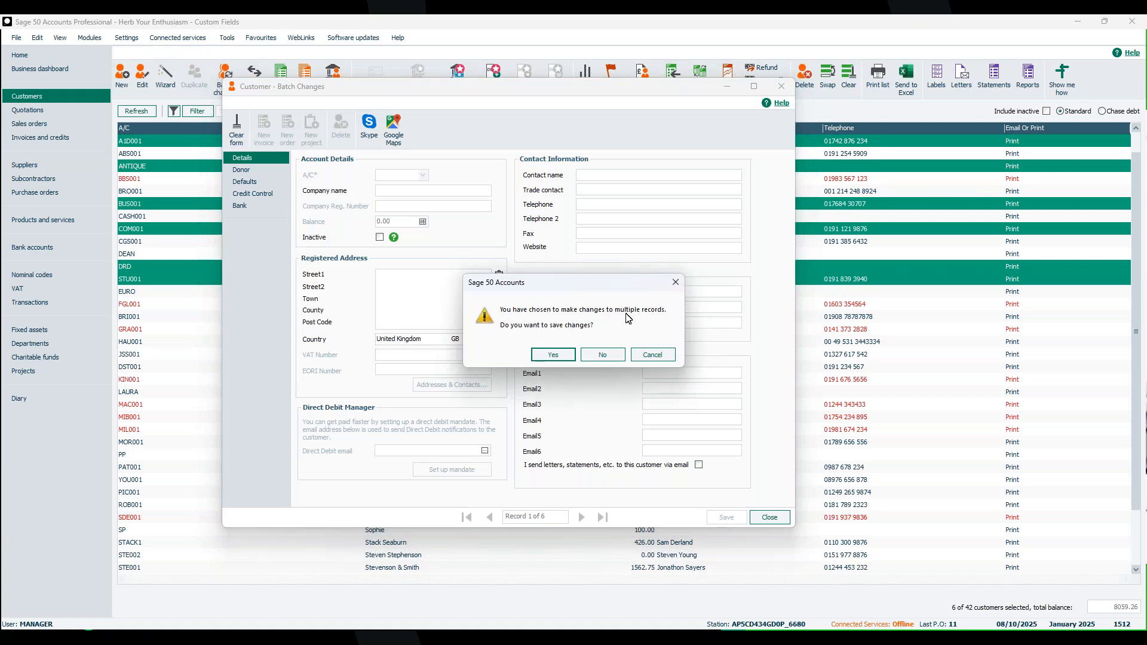
click(553, 355)
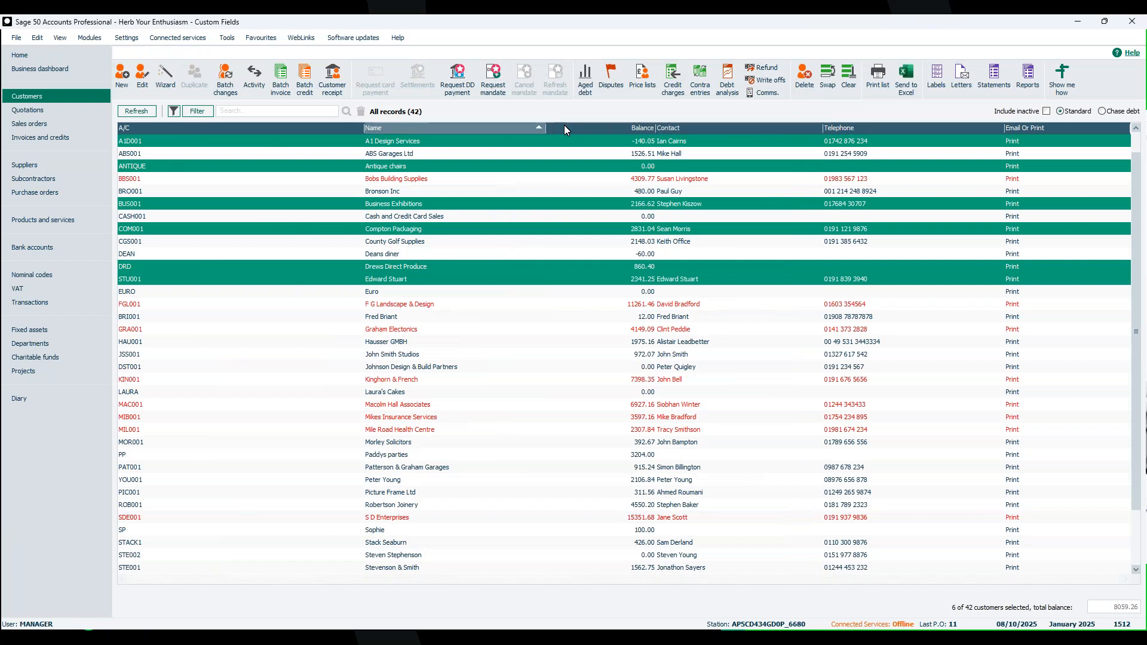
Add the Cust Type column to the customer list
right_click(581, 127)
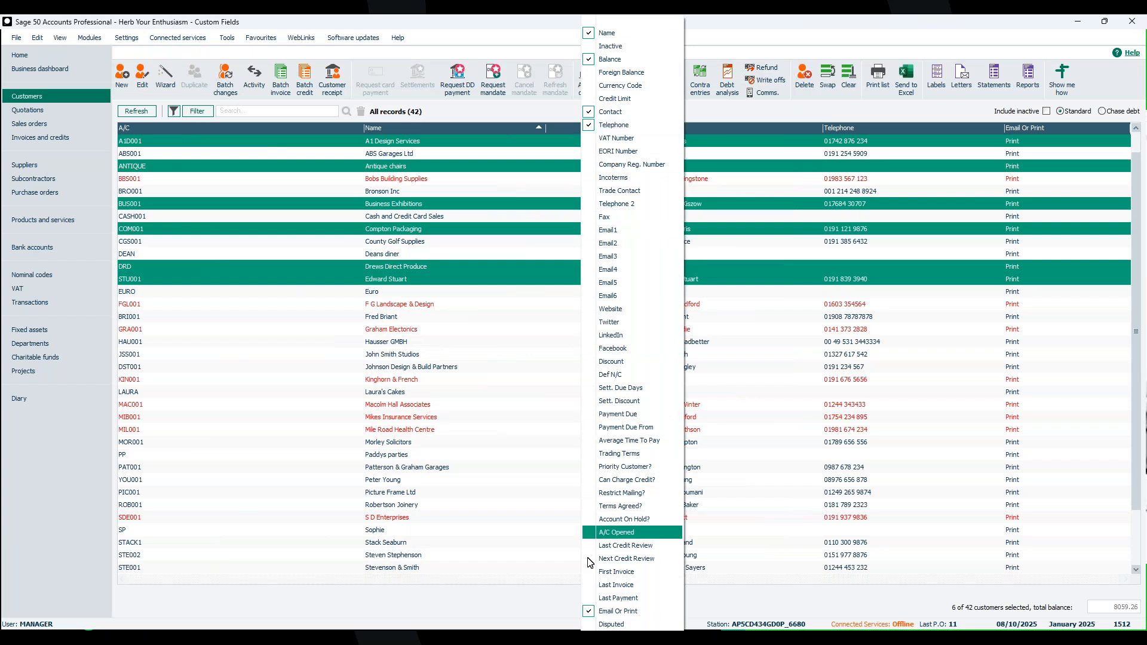
mouse_move(633, 634)
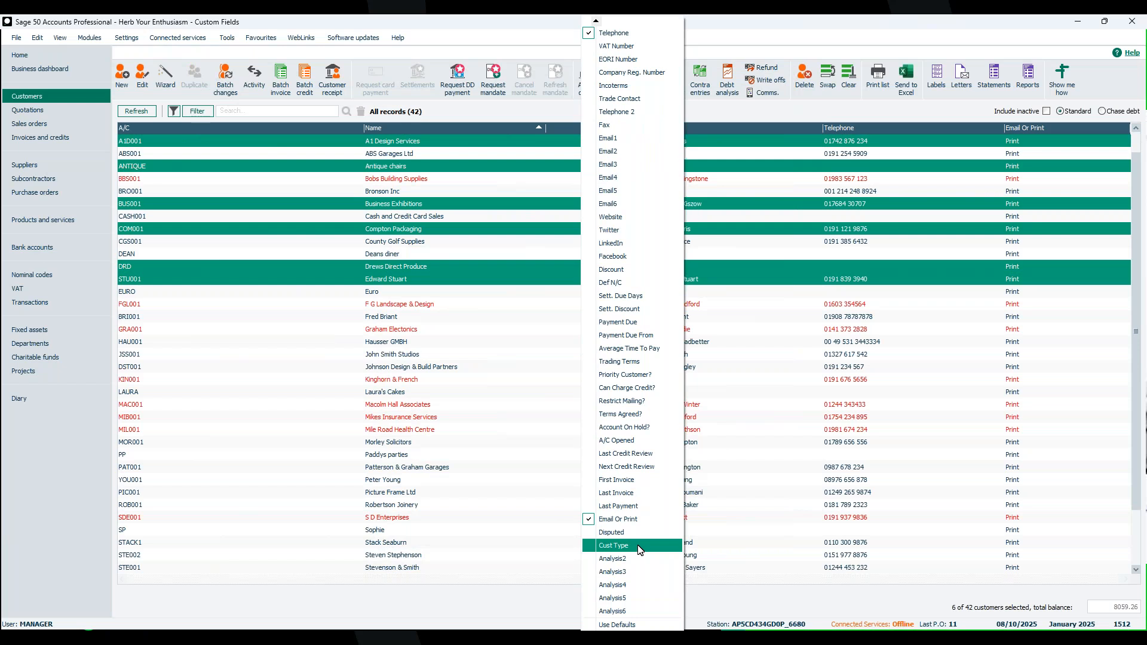
click(640, 549)
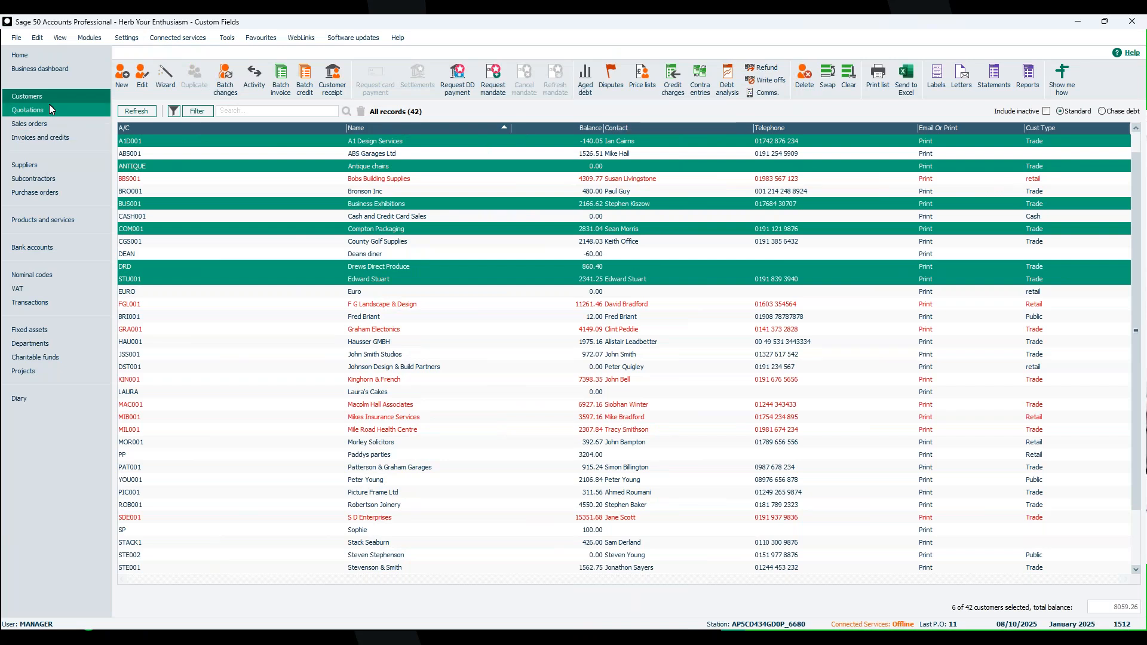
Start a data import and open Customer Record FULL template.xls from the supplied import templates
click(16, 38)
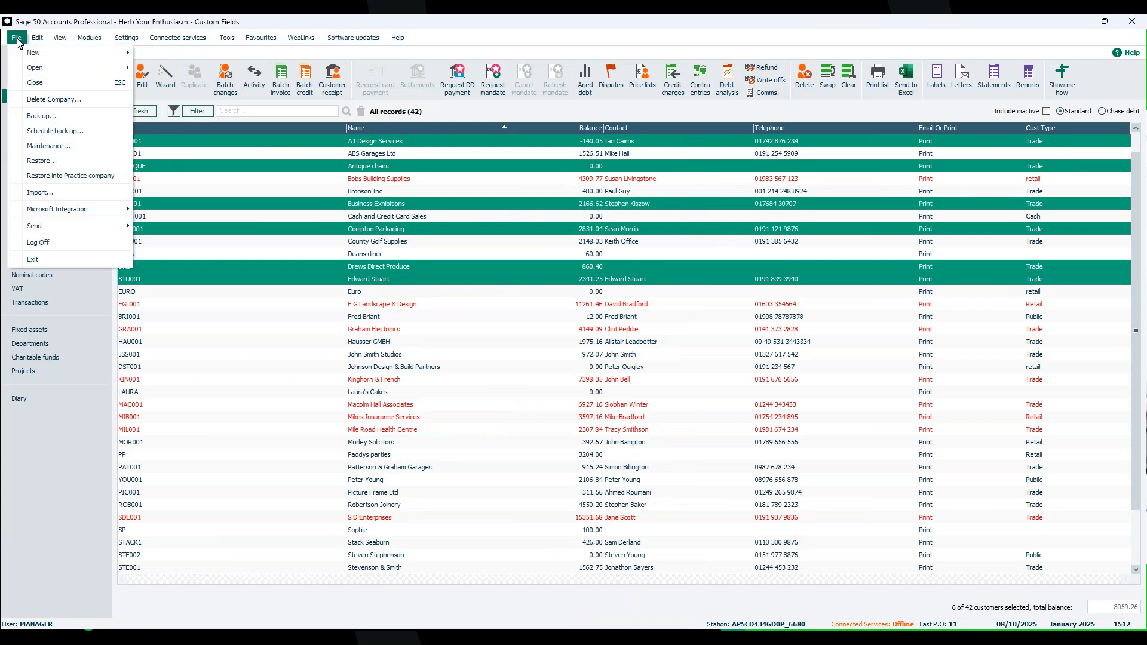
click(79, 195)
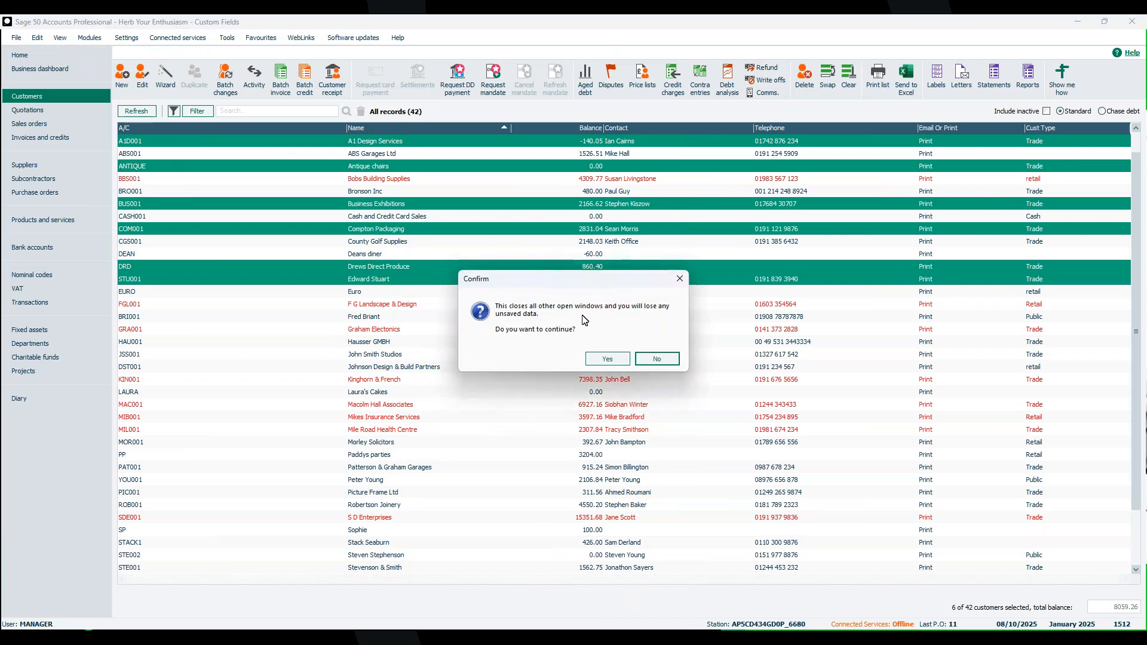
click(607, 359)
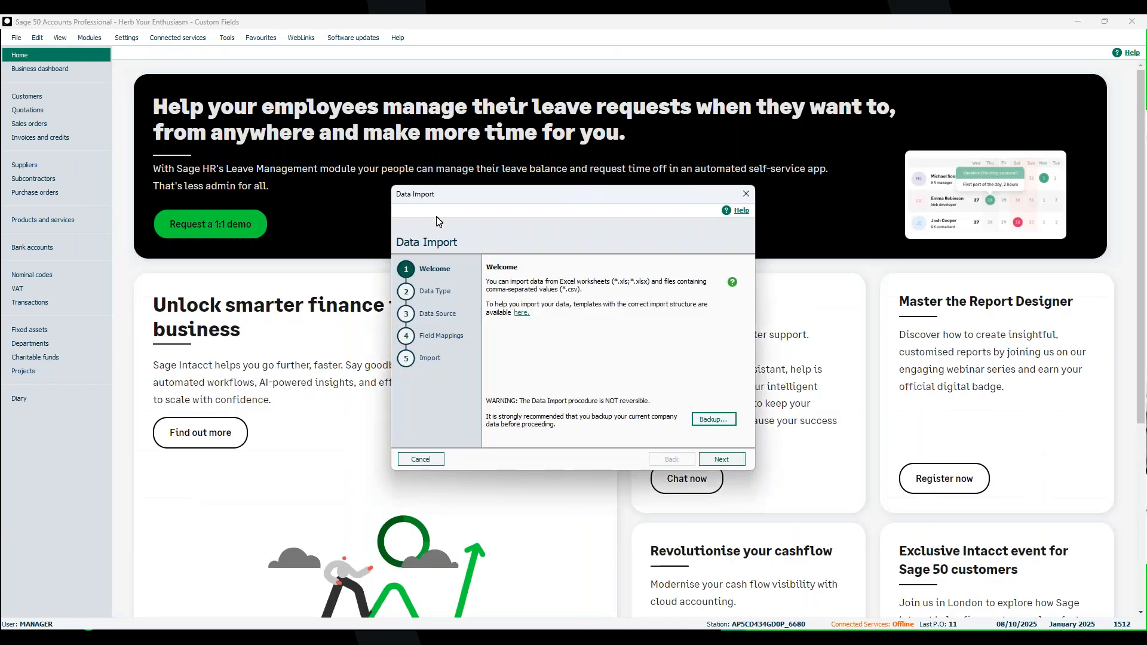
click(522, 313)
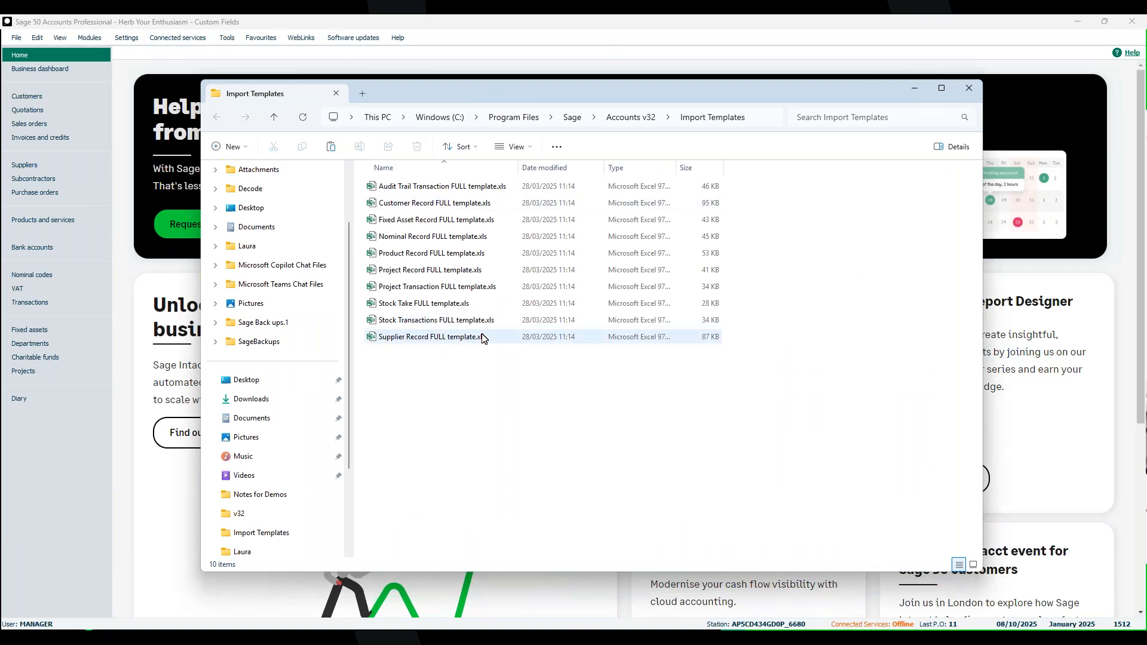
click(461, 206)
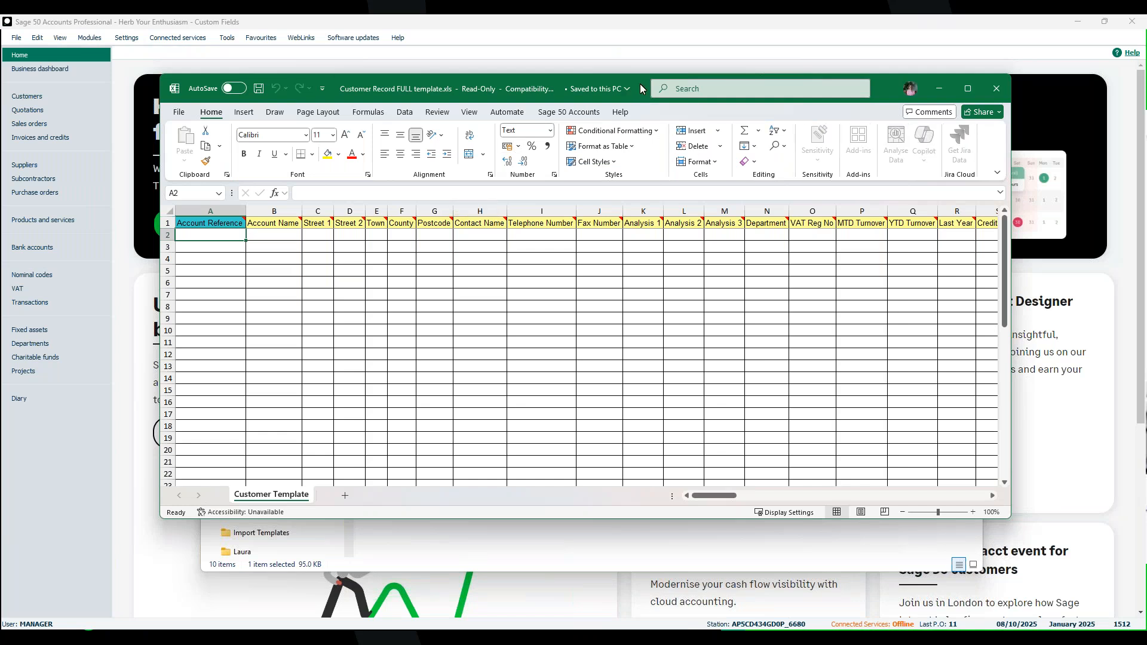
Examine the Analysis 1 to 3 columns and the Analysis 4 to 6 columns in the maximized customer import template
double_click(641, 88)
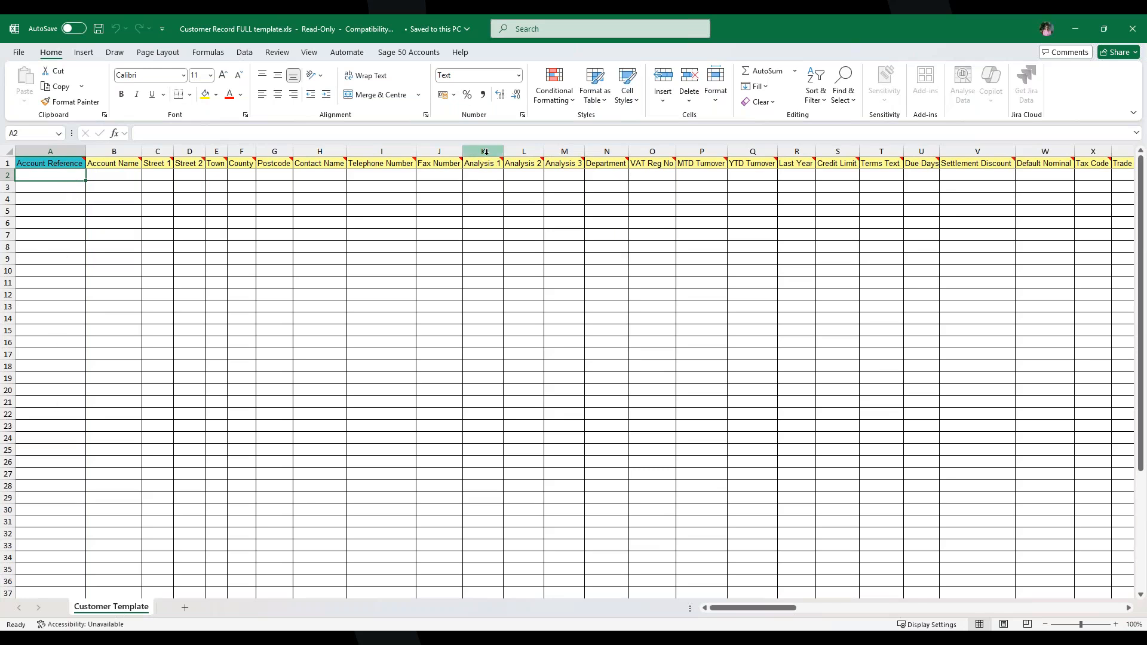
drag(486, 149, 550, 146)
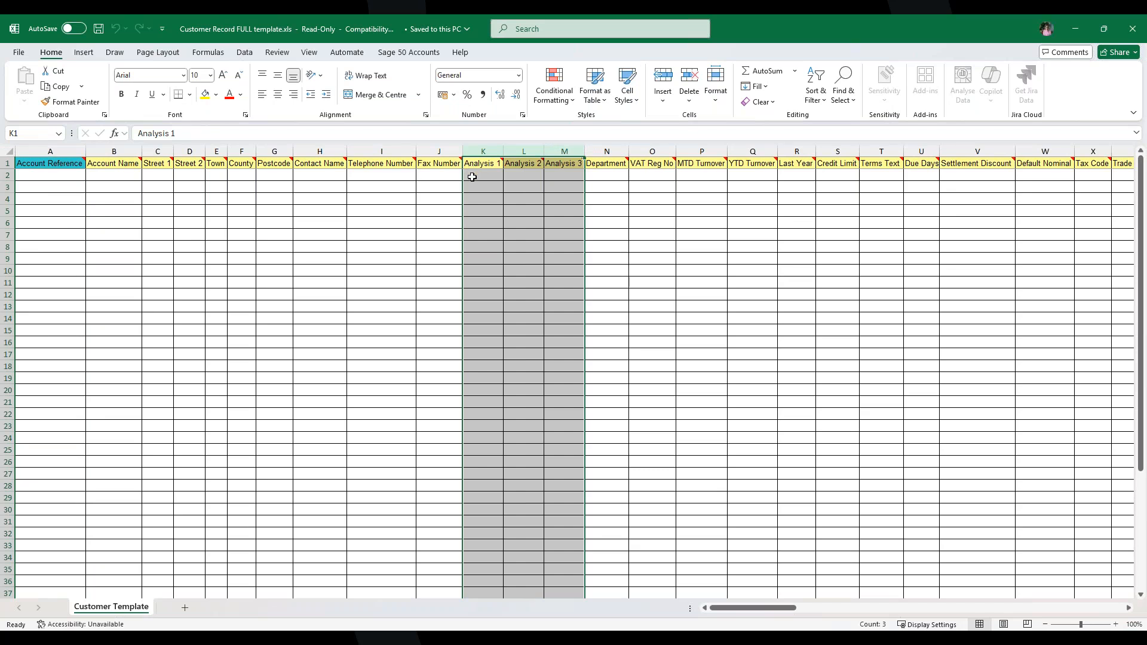
mouse_move(480, 163)
drag(722, 609, 1046, 608)
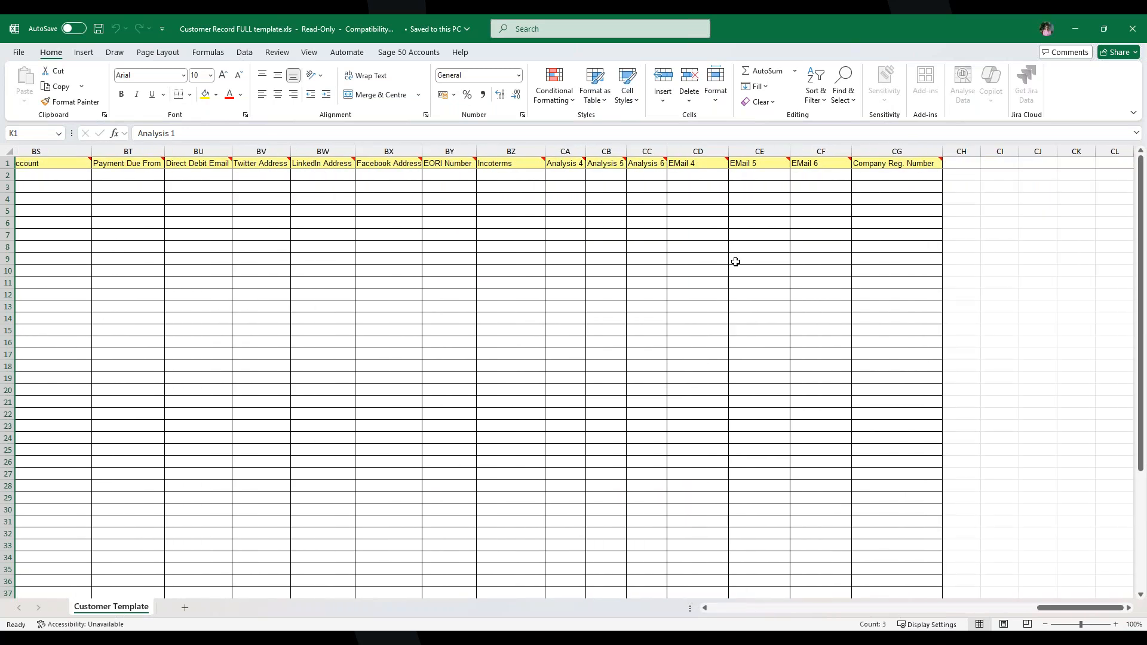
click(577, 148)
drag(577, 146, 635, 148)
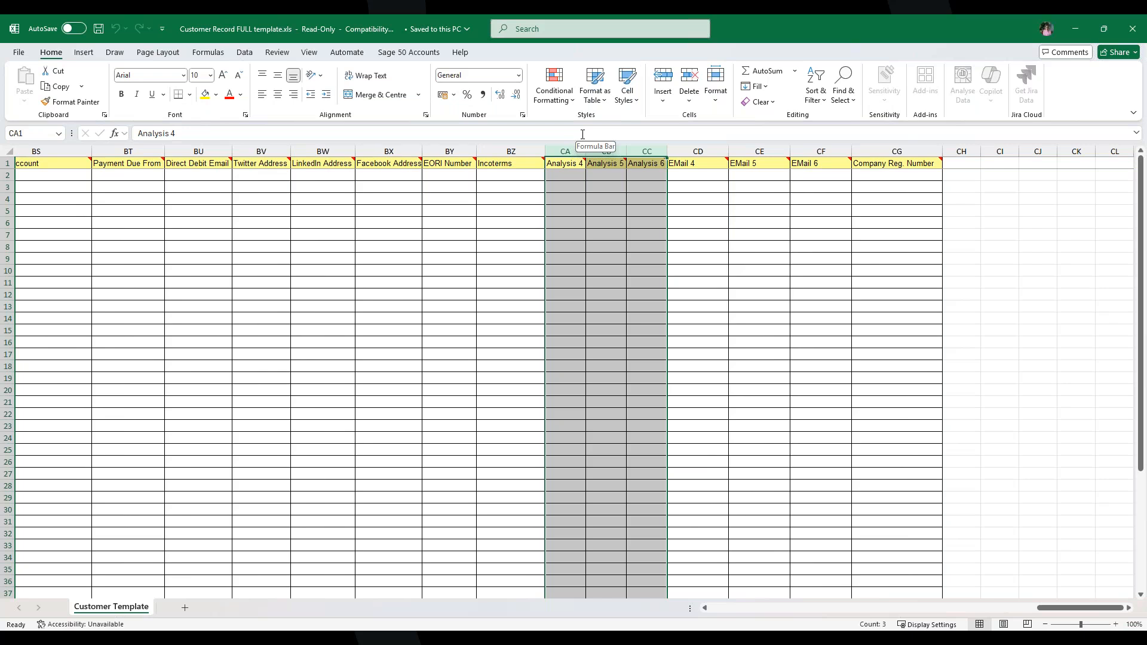
Close the customer template and the templates folder, and cancel the data import
click(1133, 34)
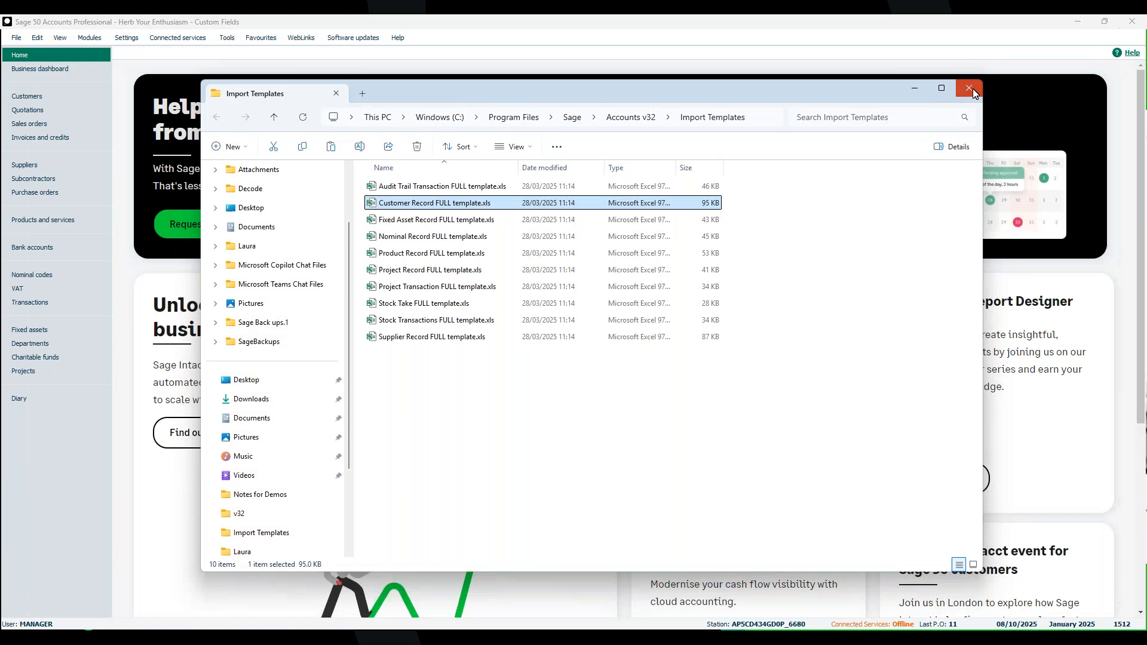
click(972, 89)
click(426, 463)
click(571, 374)
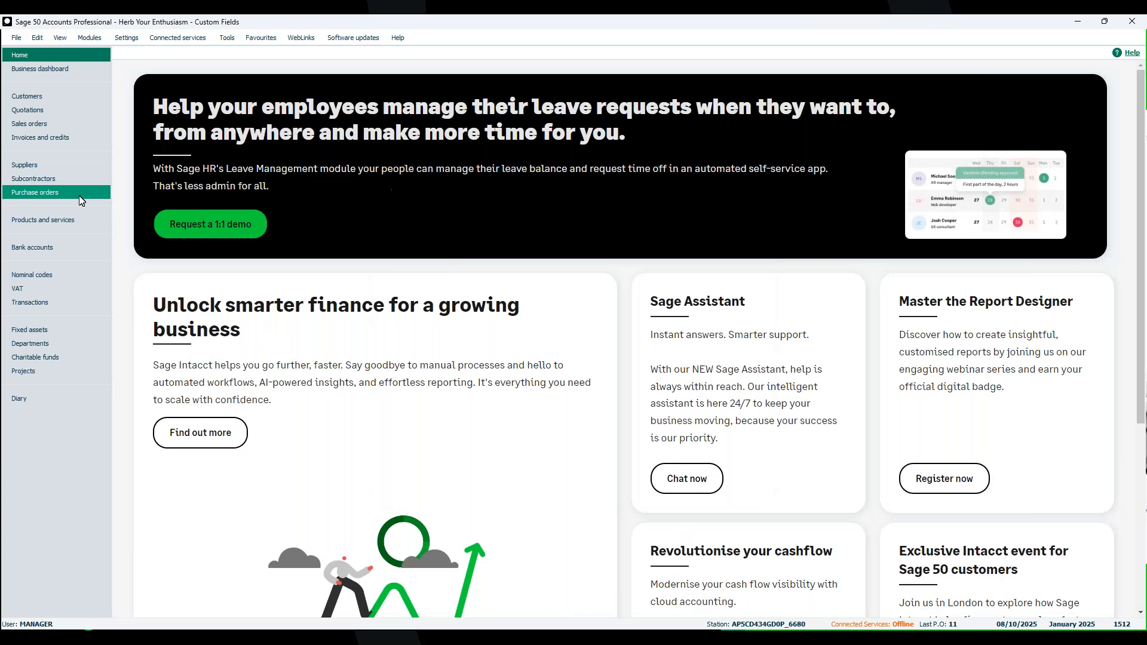
Return to the customer list, open its record filter and clear the filter form
click(54, 99)
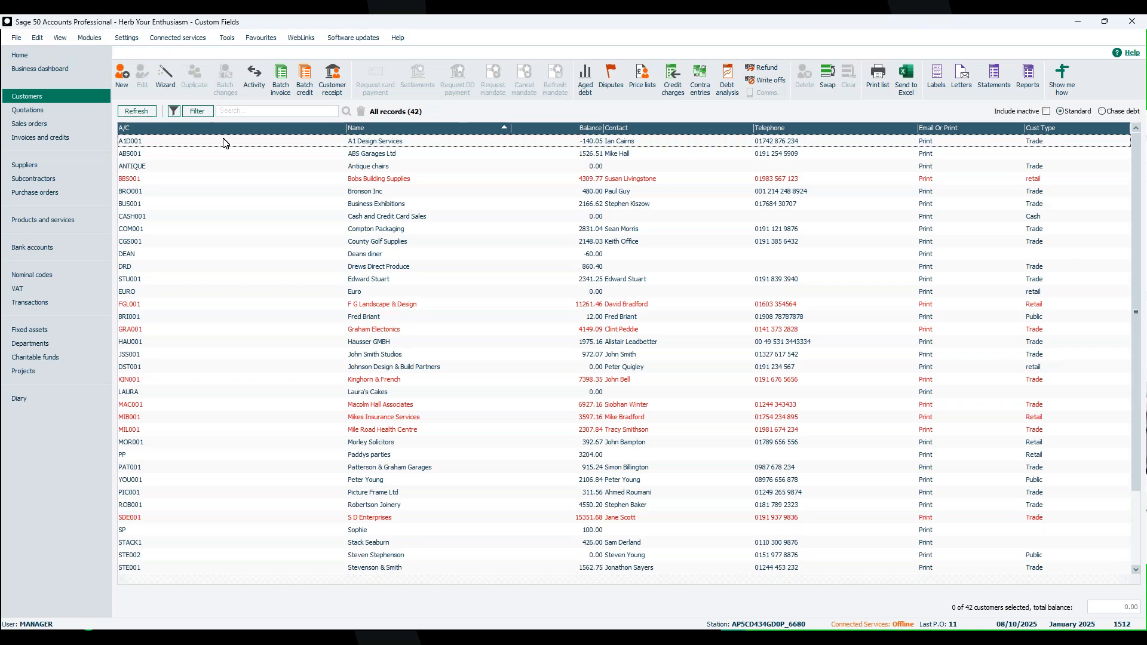
click(196, 111)
click(334, 245)
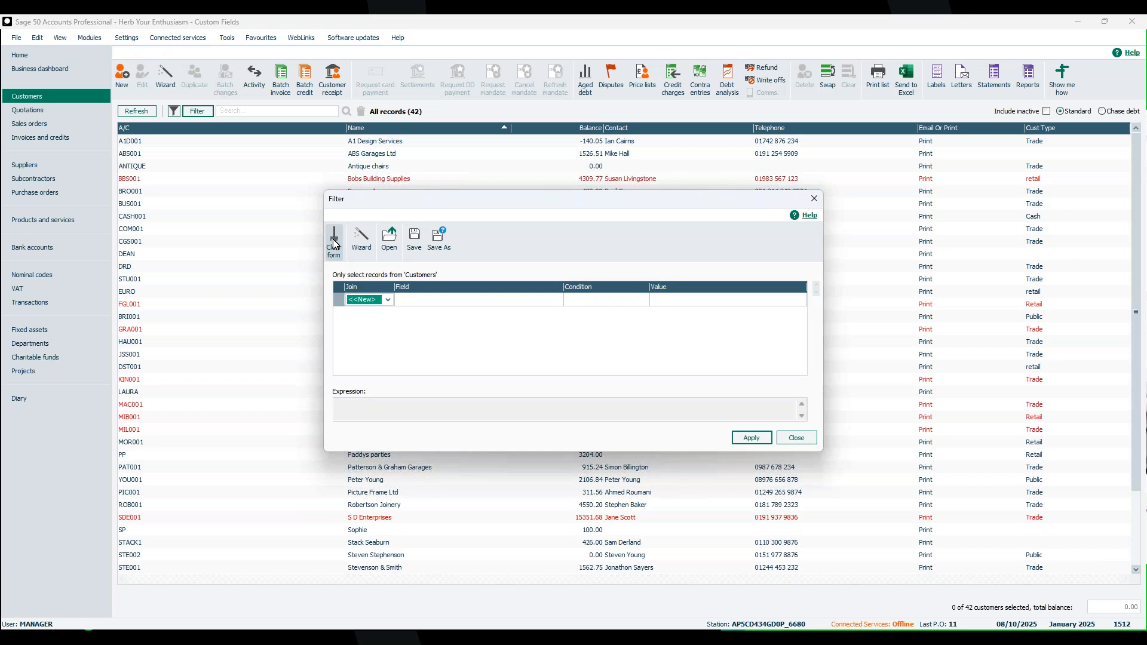
Start a Where condition in the customer filter using the Cust Type field
click(389, 300)
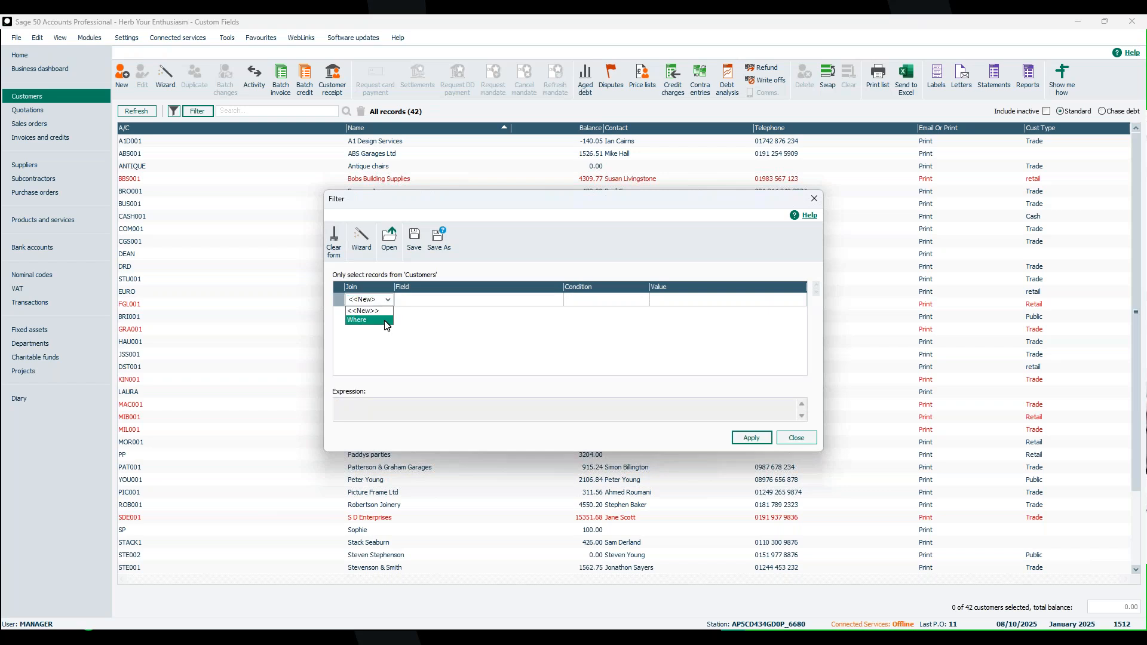
click(388, 324)
click(420, 304)
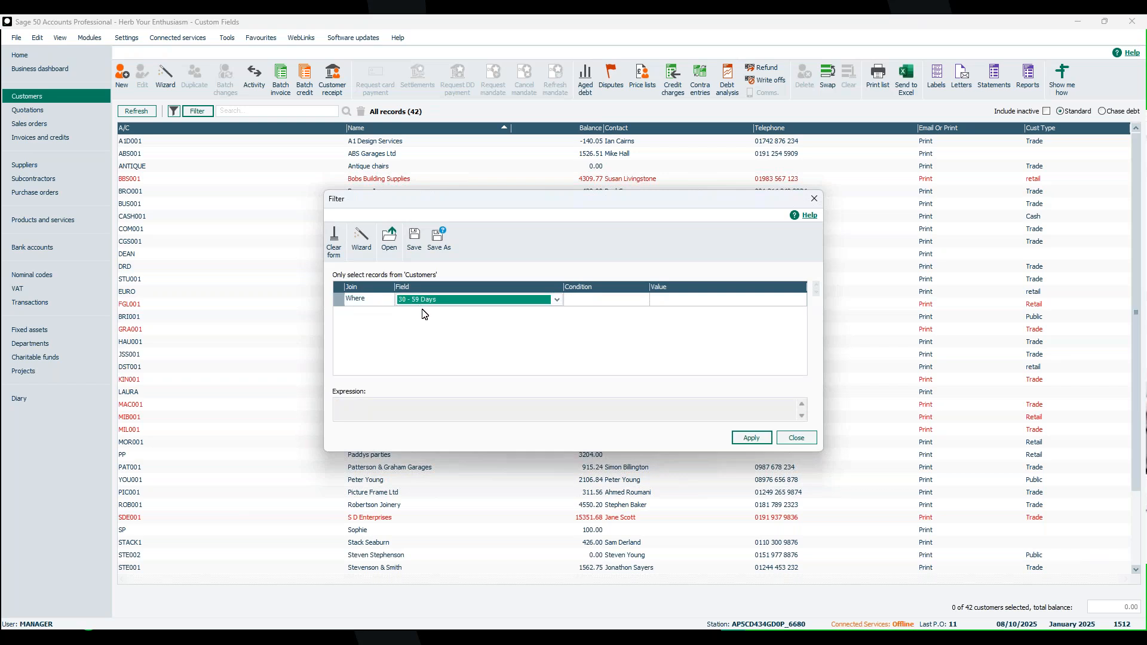
key(c)
key(c)
key(c)
key(c)
key(c)
key(c)
key(c)
key(c)
key(Tab)
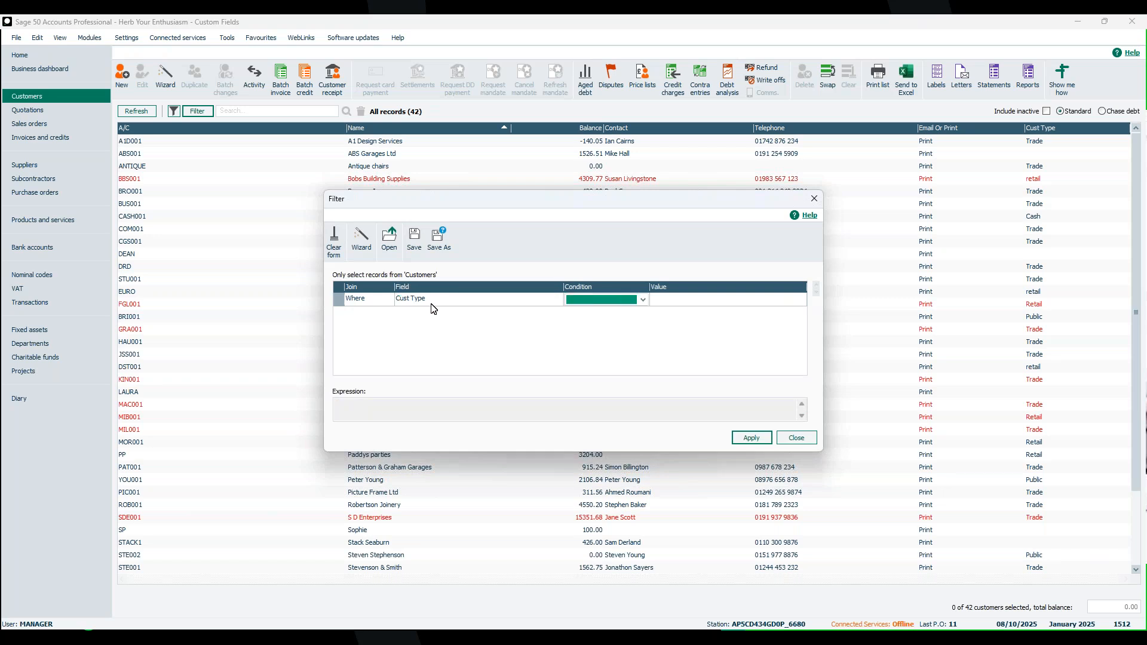
Complete the Cust Type condition as Is Equal To "trade", apply the filter and close its window
click(642, 301)
click(585, 311)
click(663, 305)
text(trade)
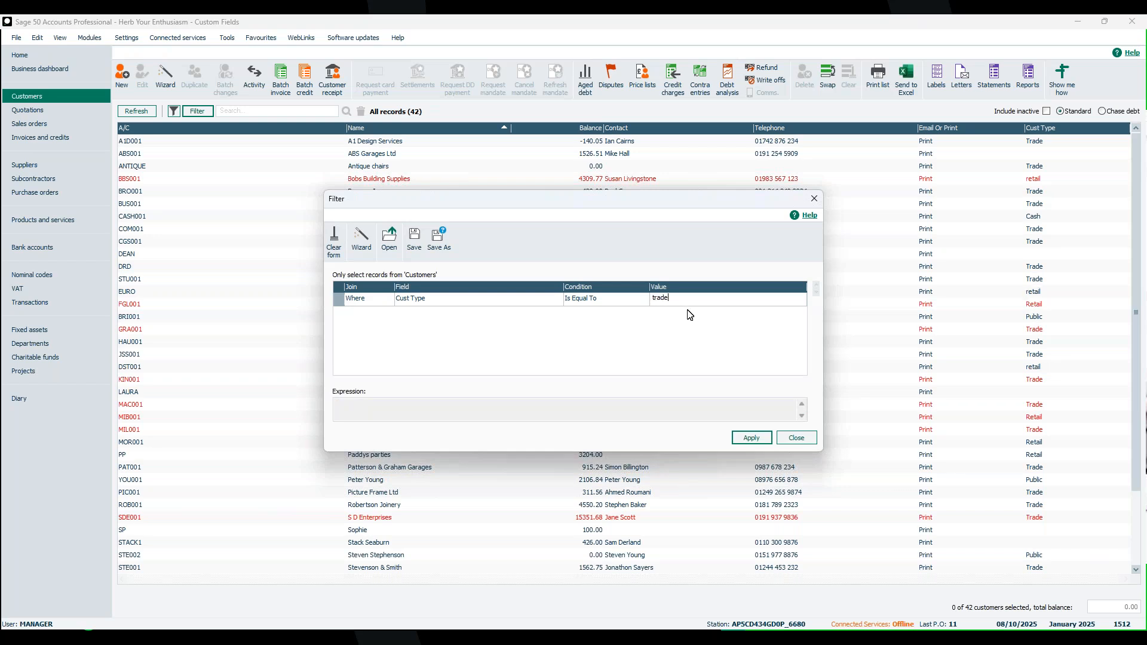
click(751, 440)
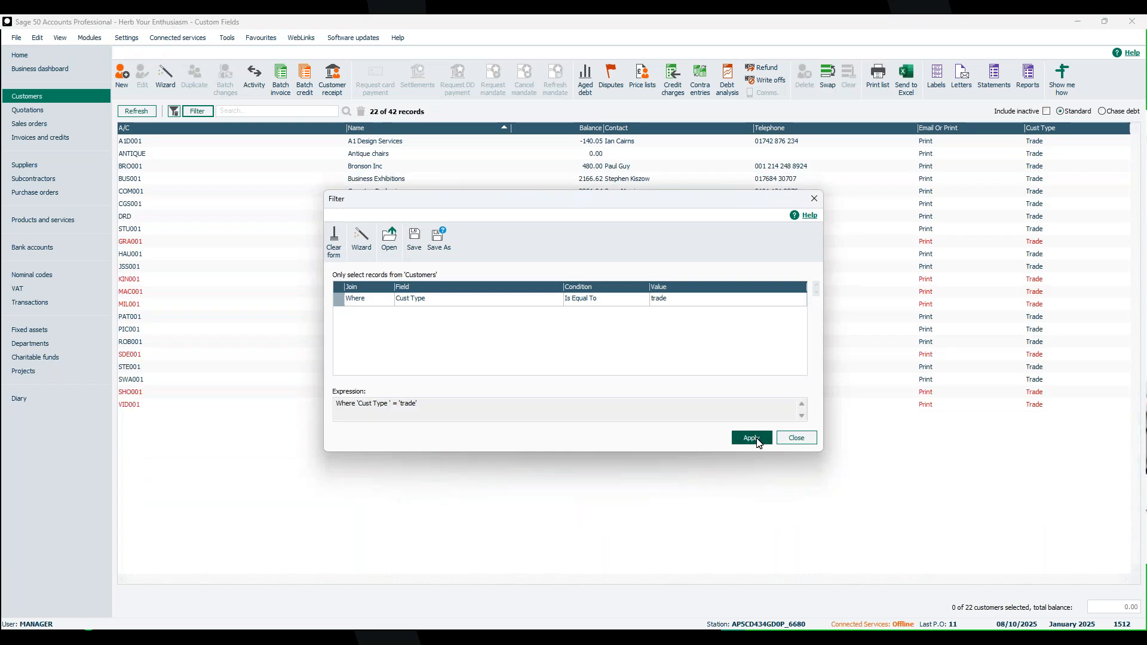
click(797, 439)
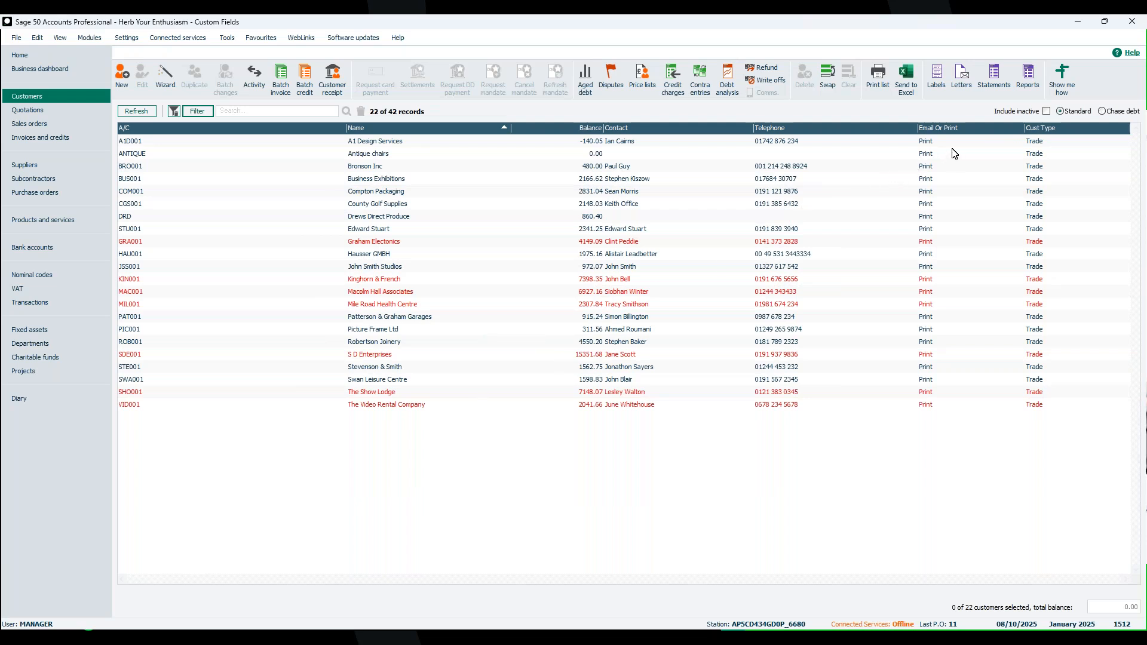
Preview the Customer List report from the favourite customer reports with Show Active/Inactive set to All
click(1031, 84)
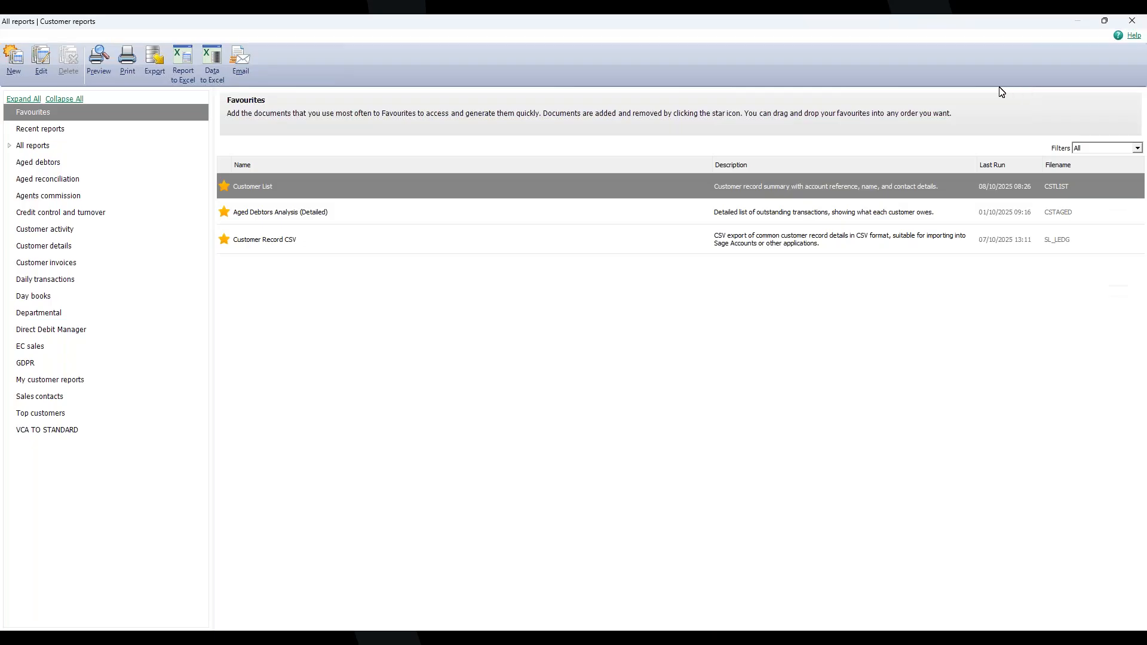
mouse_move(330, 176)
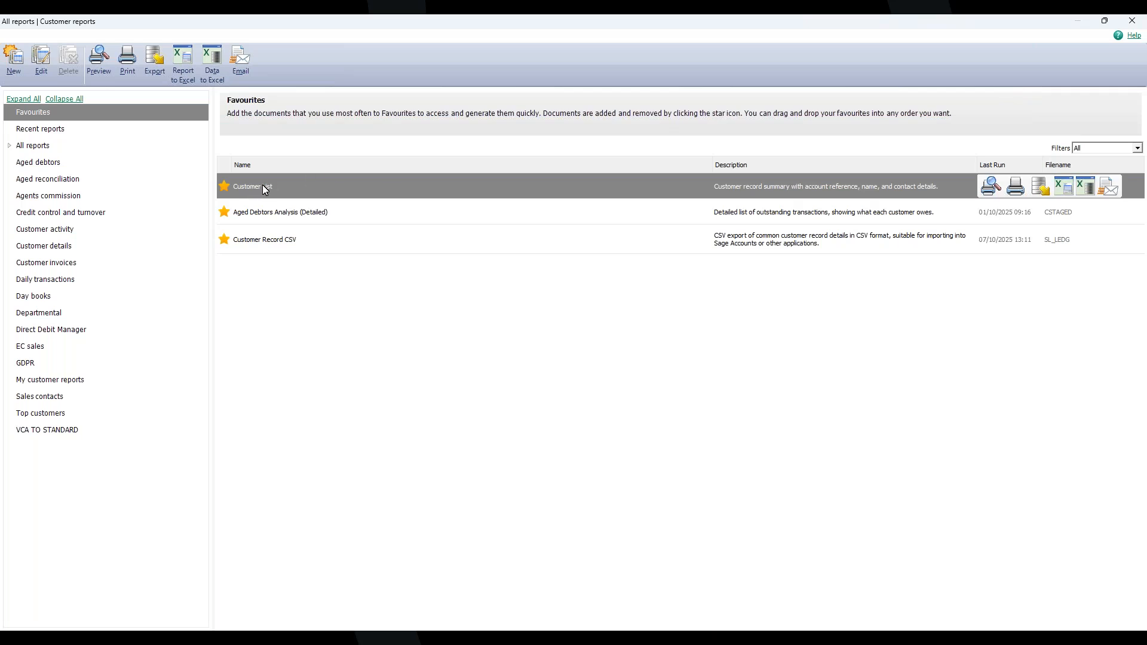
click(992, 189)
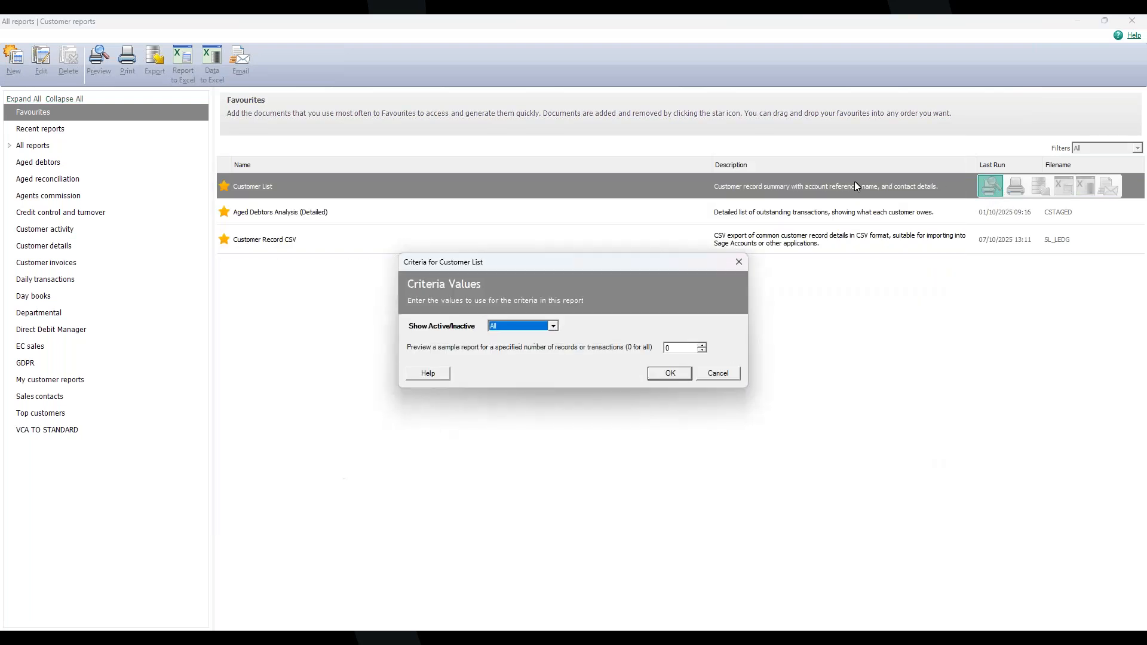
click(670, 377)
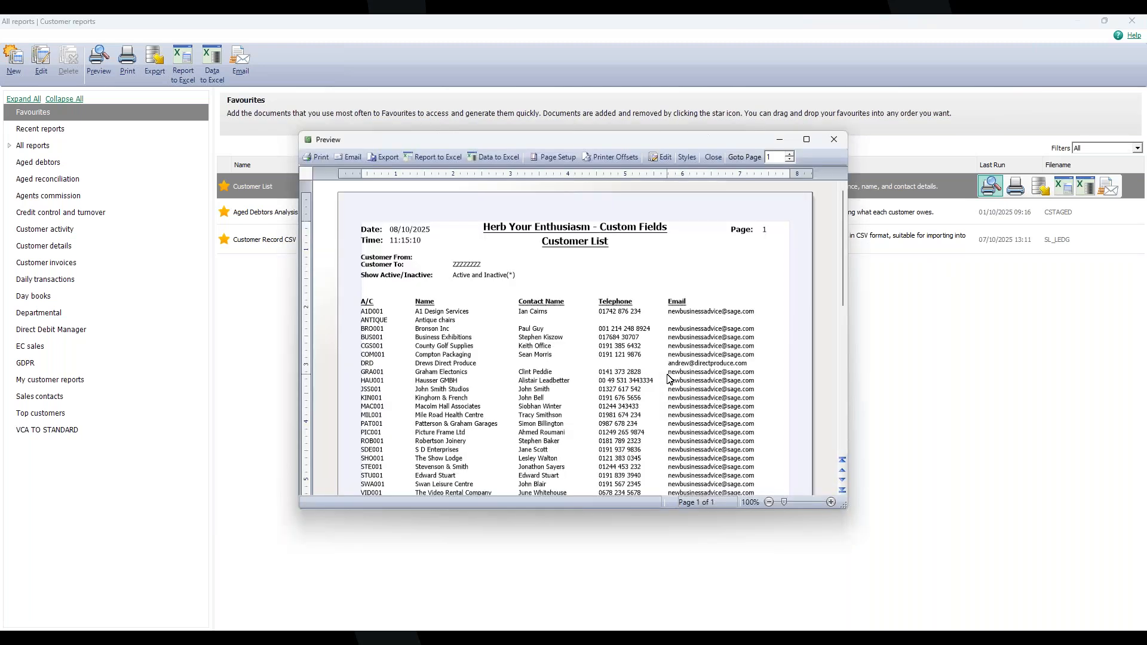
Examine the Customer List report in an enlarged preview, and close both the preview and the customer reports window
double_click(622, 141)
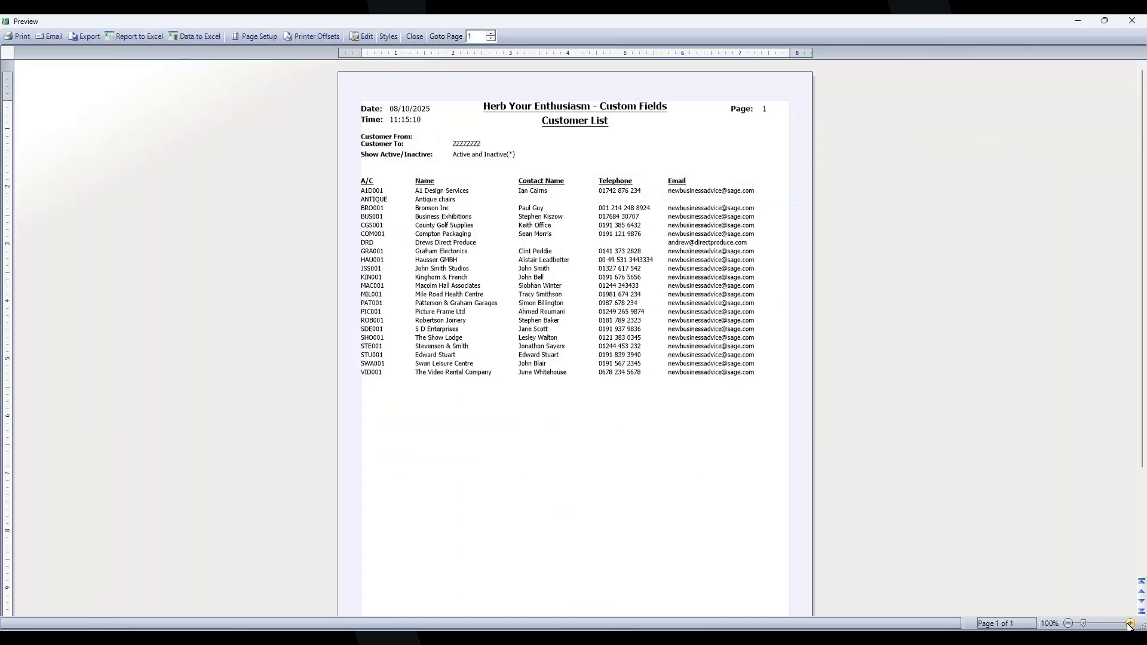
click(1130, 623)
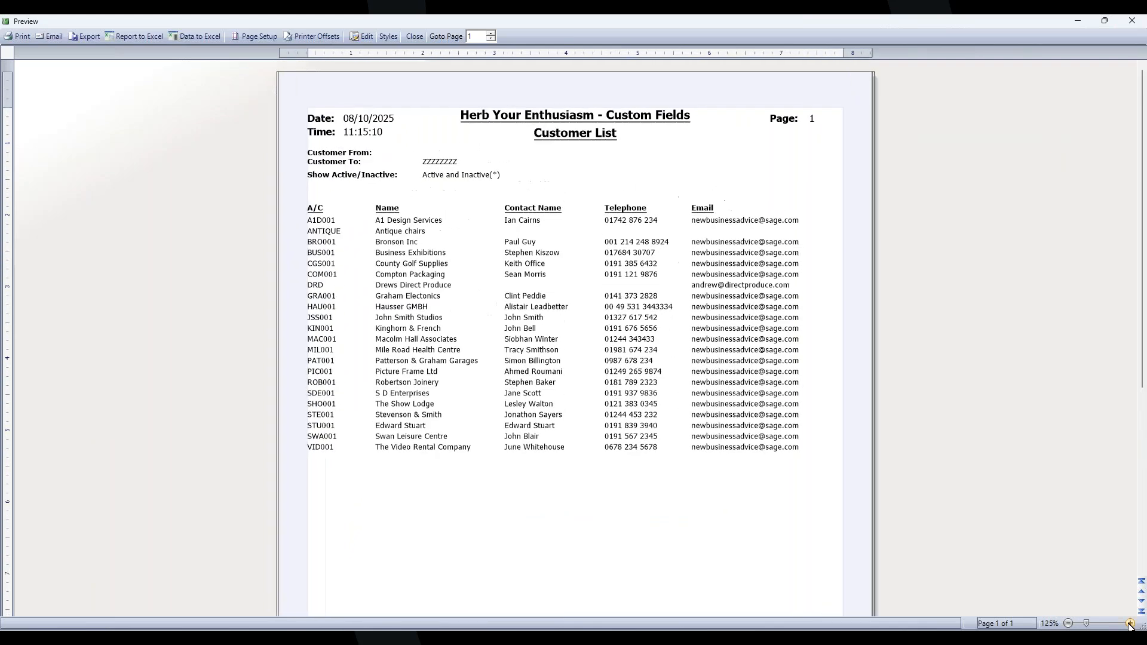
click(1130, 623)
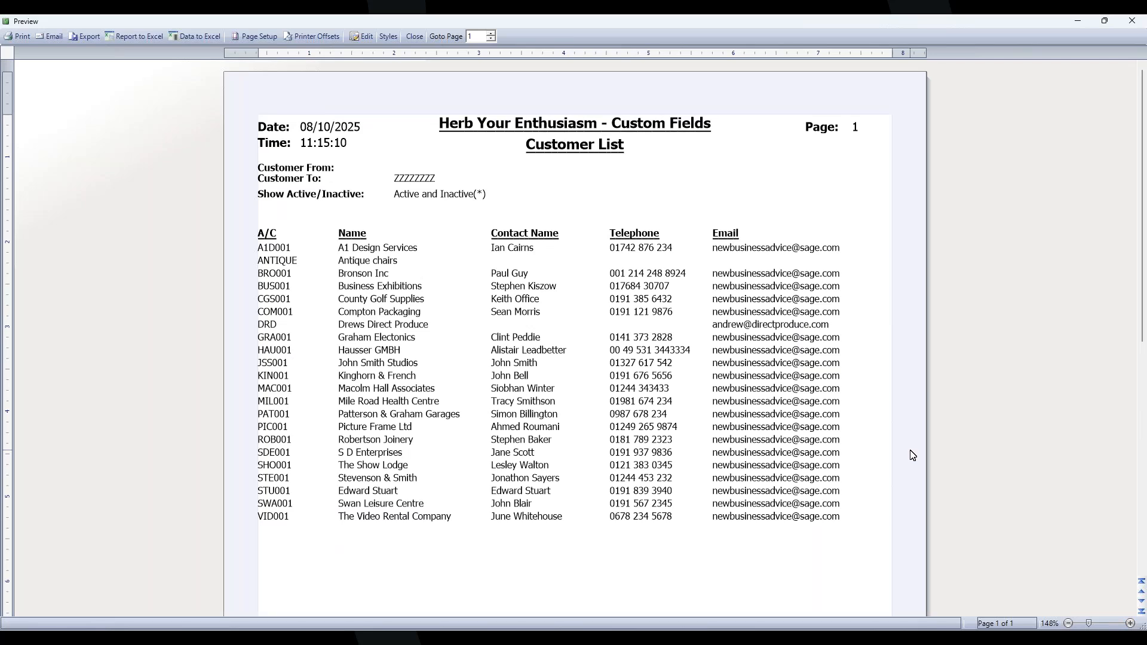
click(1138, 24)
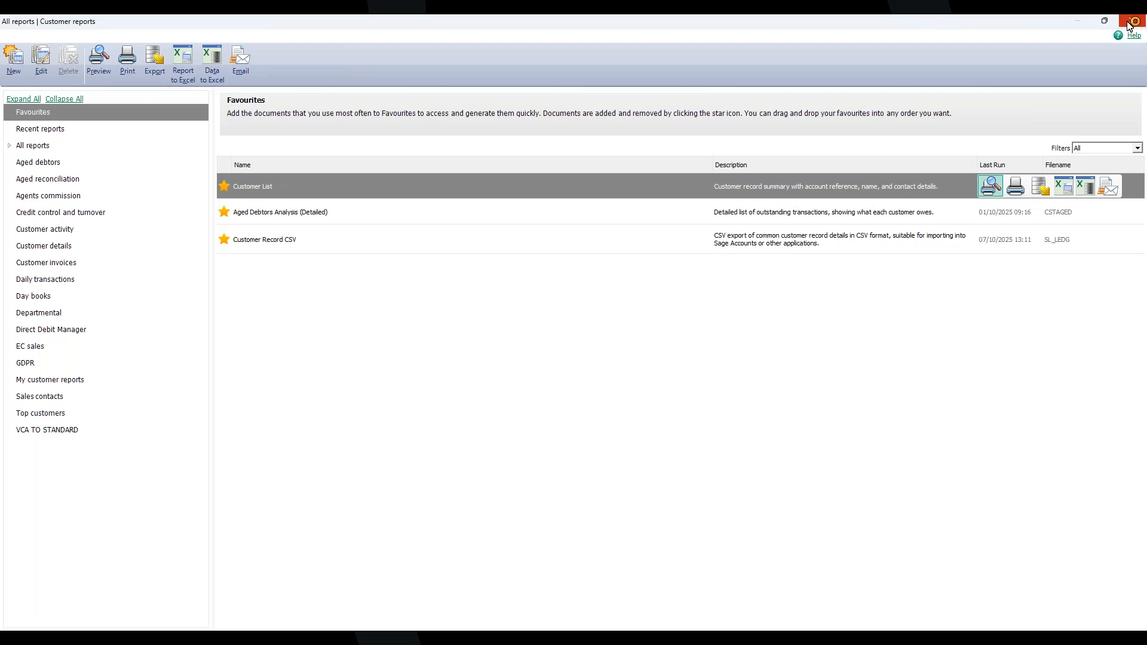
click(1131, 22)
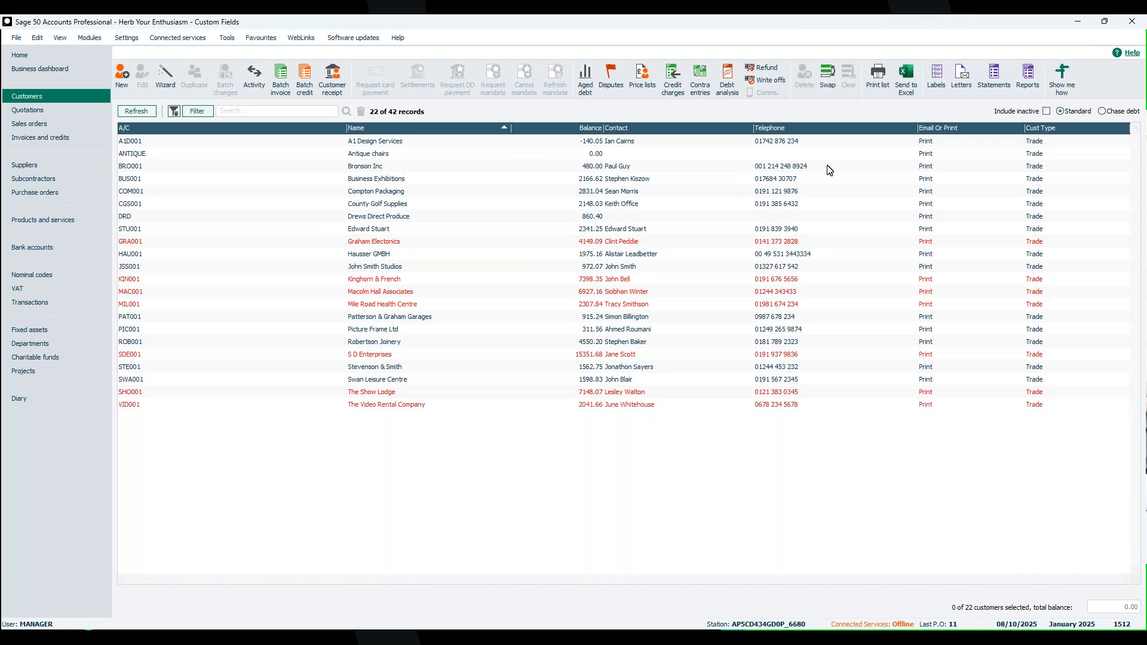
Send the filtered customer list to Excel for viewing and close the workbook without saving it
click(907, 90)
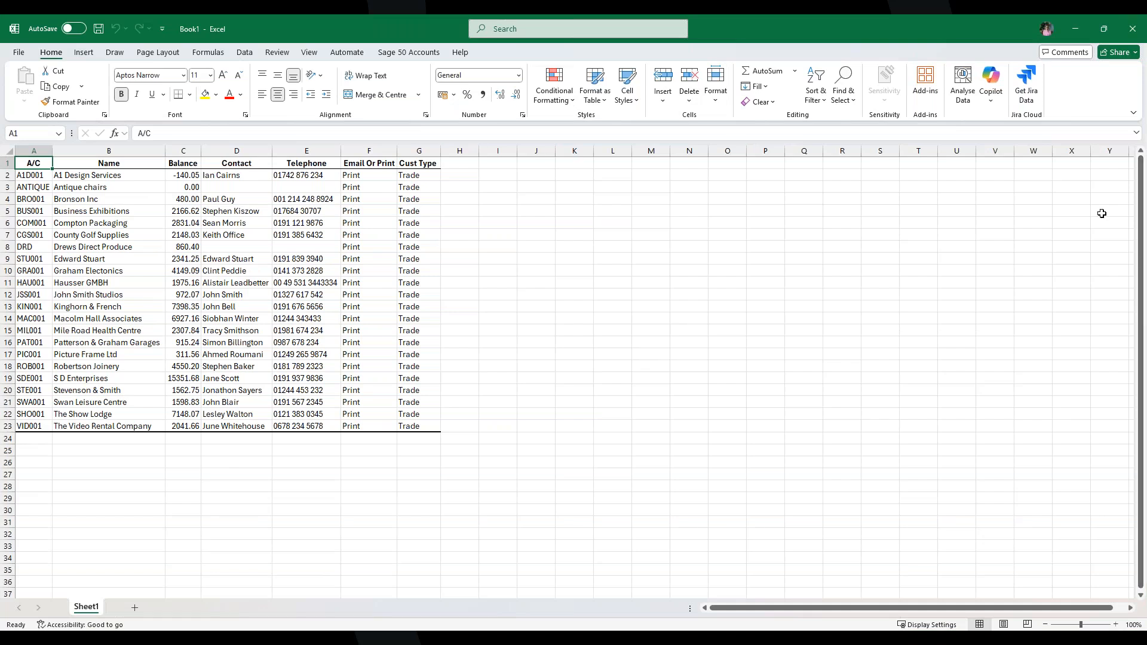
click(1139, 36)
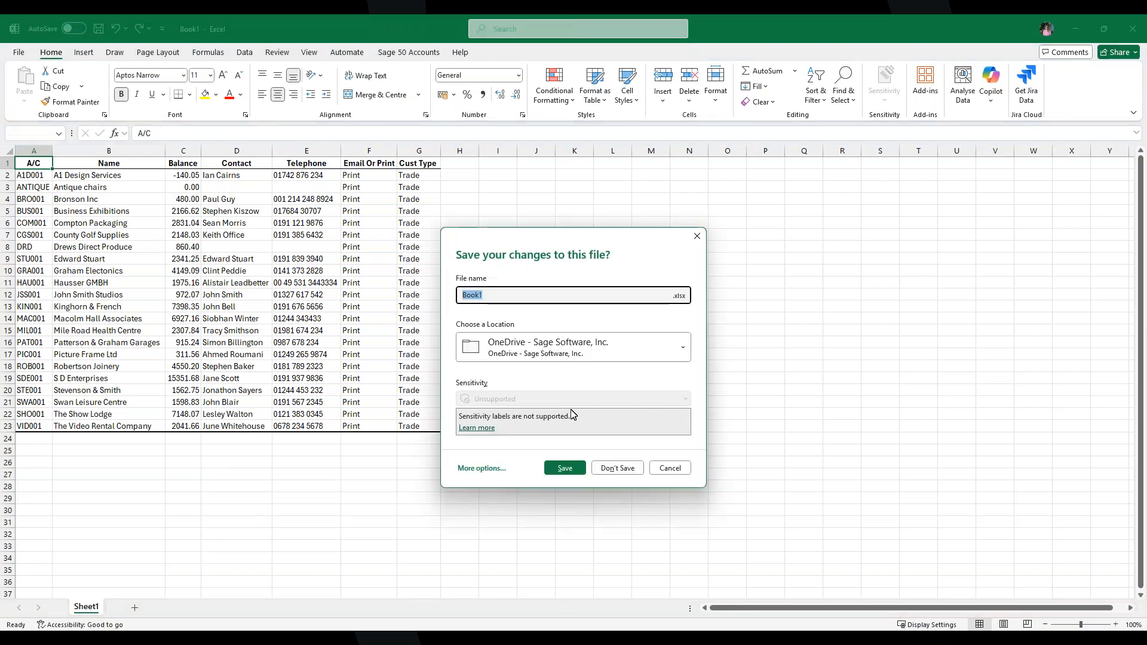
click(627, 469)
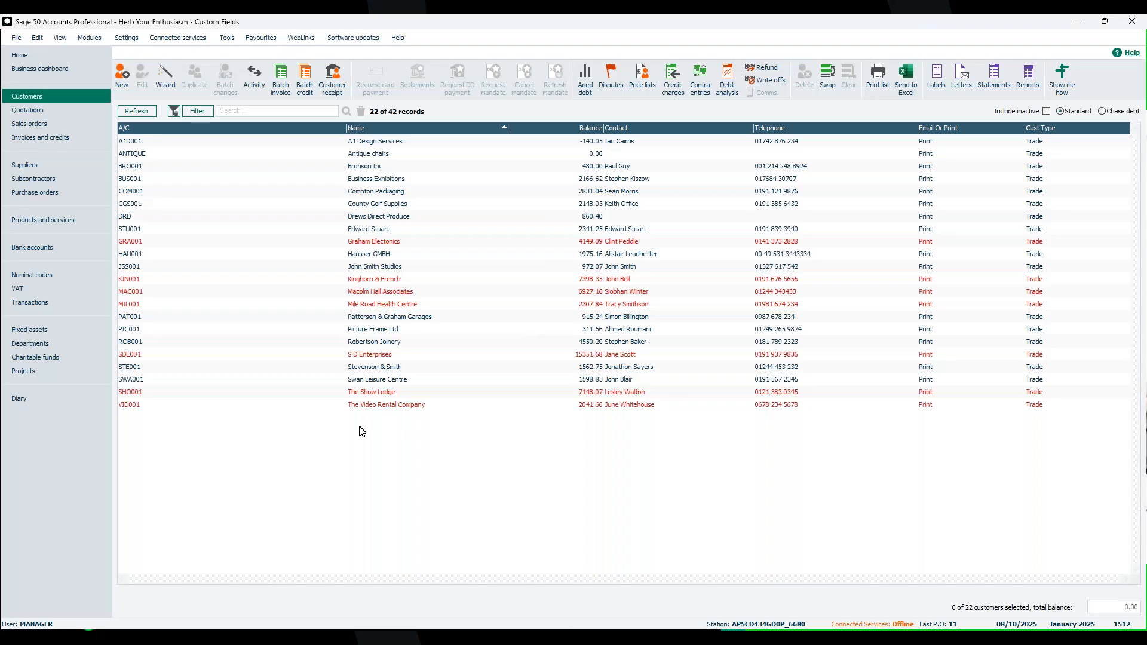
Turn off the customer list filter and open the Custom Fields settings in the Configuration Editor
click(174, 112)
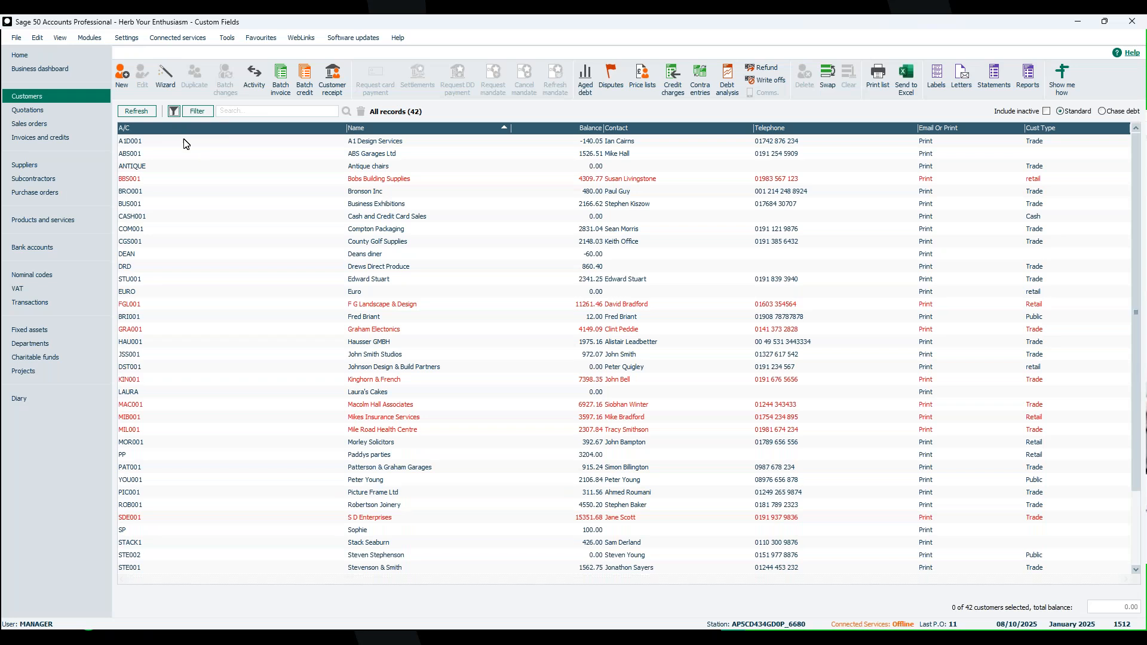
click(136, 40)
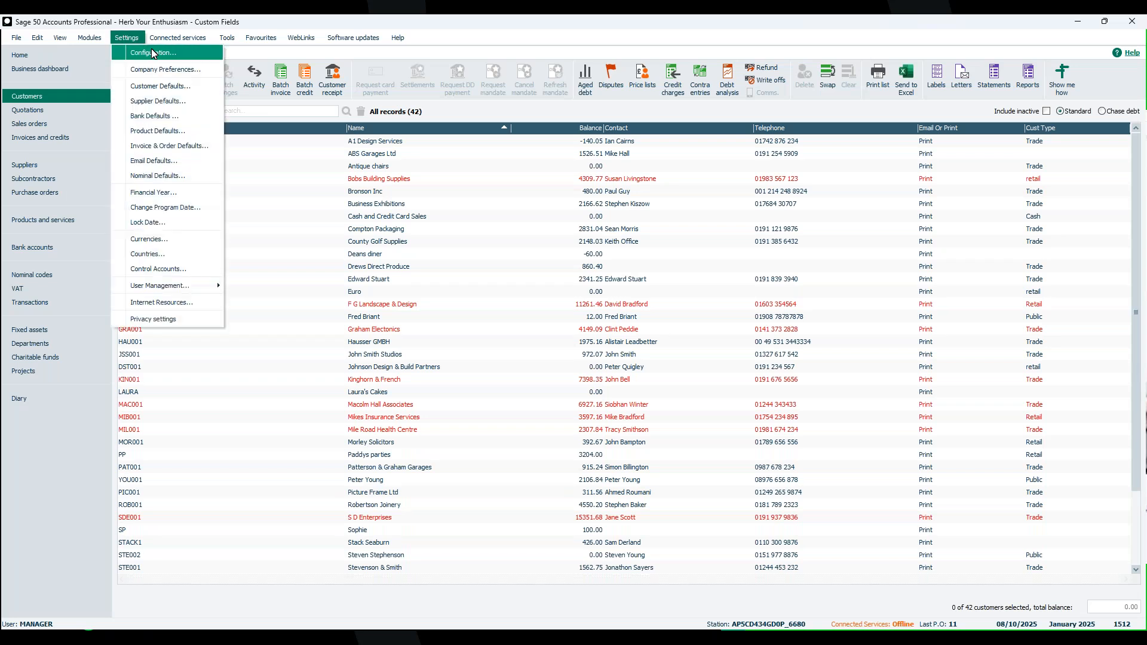
click(154, 55)
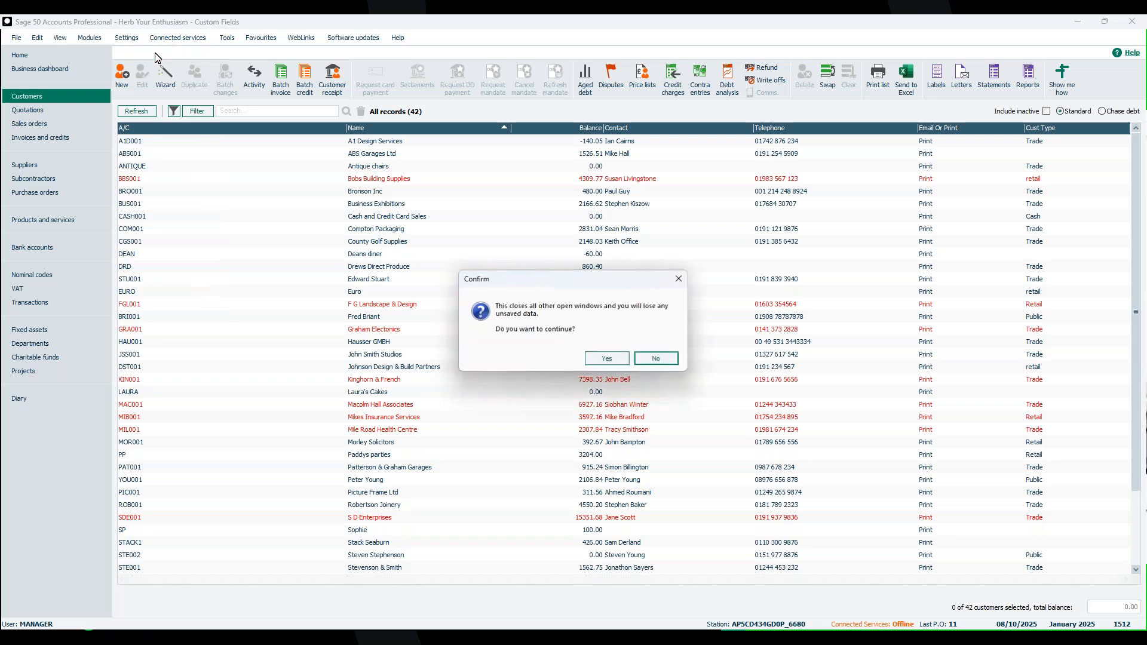
click(607, 358)
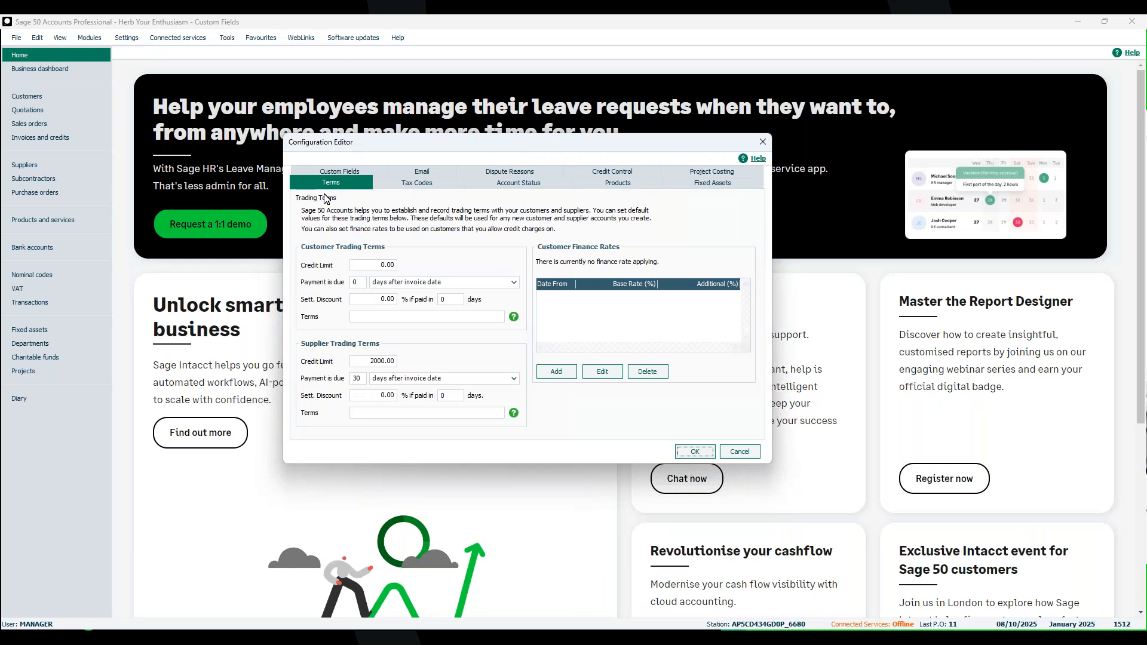
click(331, 172)
Rename the customer record's Analysis 2 custom field to "Acc Man" and save the configuration
click(397, 260)
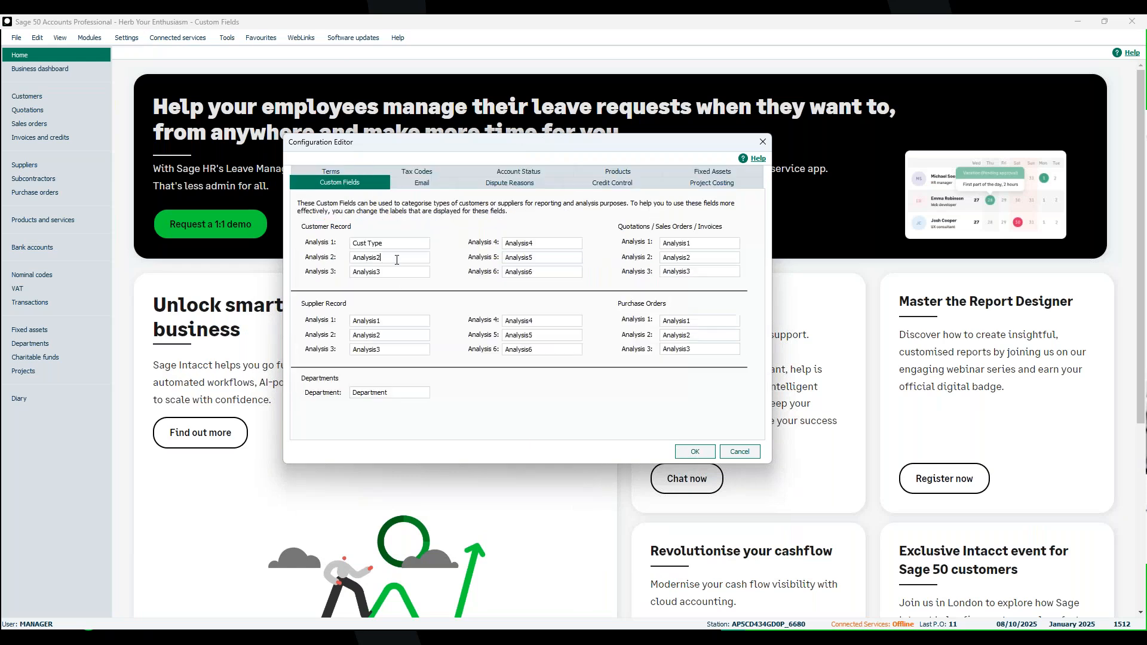
key(BackSpace)
key(BackSpace)
key(BackSpace)
key(BackSpace)
key(BackSpace)
key(BackSpace)
key(BackSpace)
key(BackSpace)
text(Acc Ma)
click(695, 453)
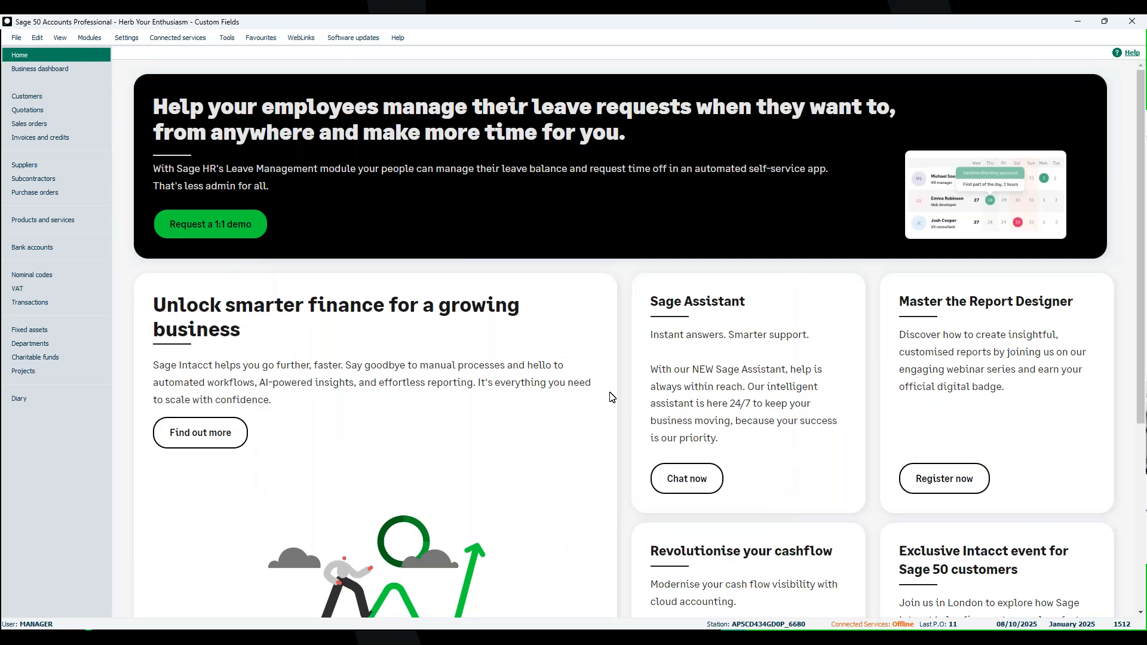
Check the custom fields in the defaults of the A1 Design Services customer record and close the record
click(52, 99)
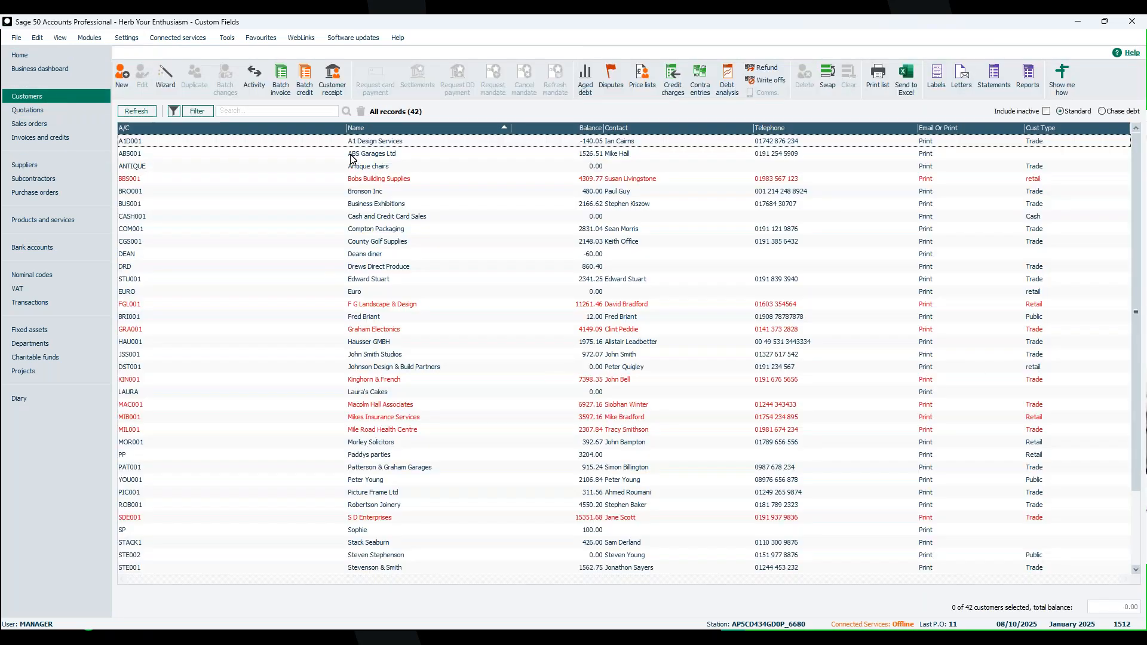
click(292, 144)
double_click(292, 144)
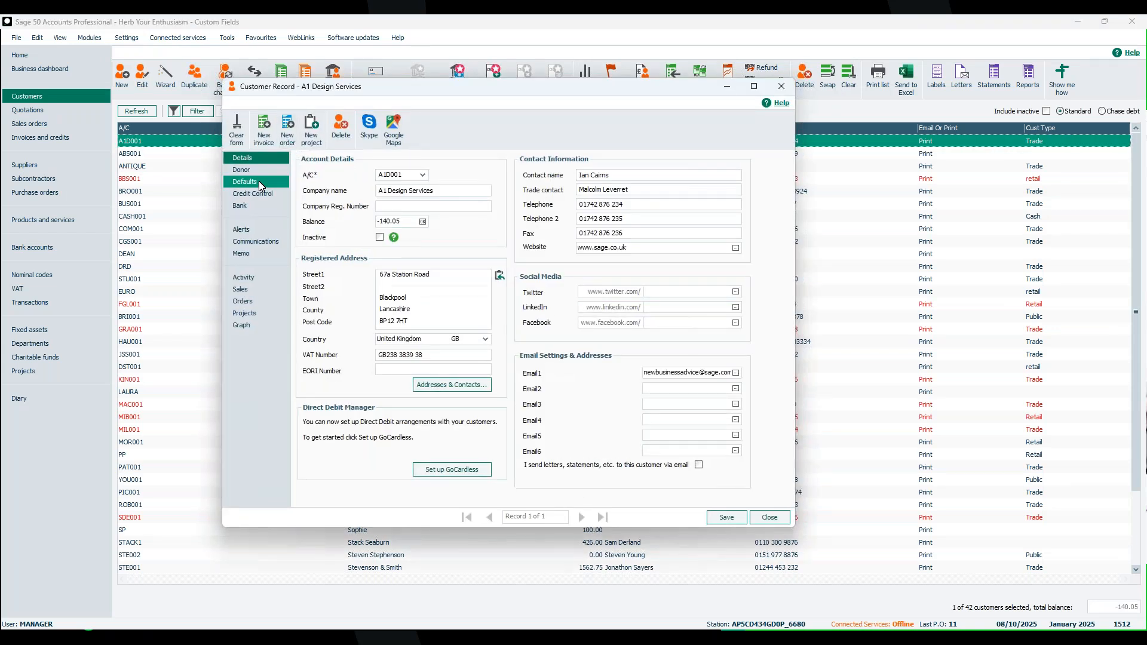
click(259, 181)
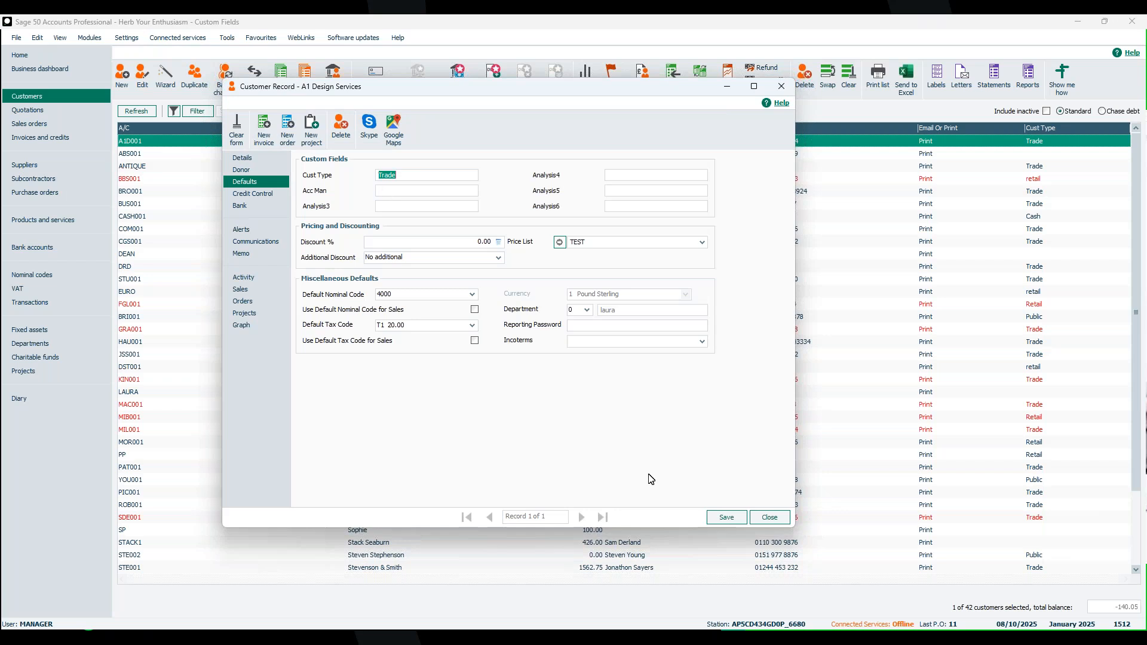
click(771, 519)
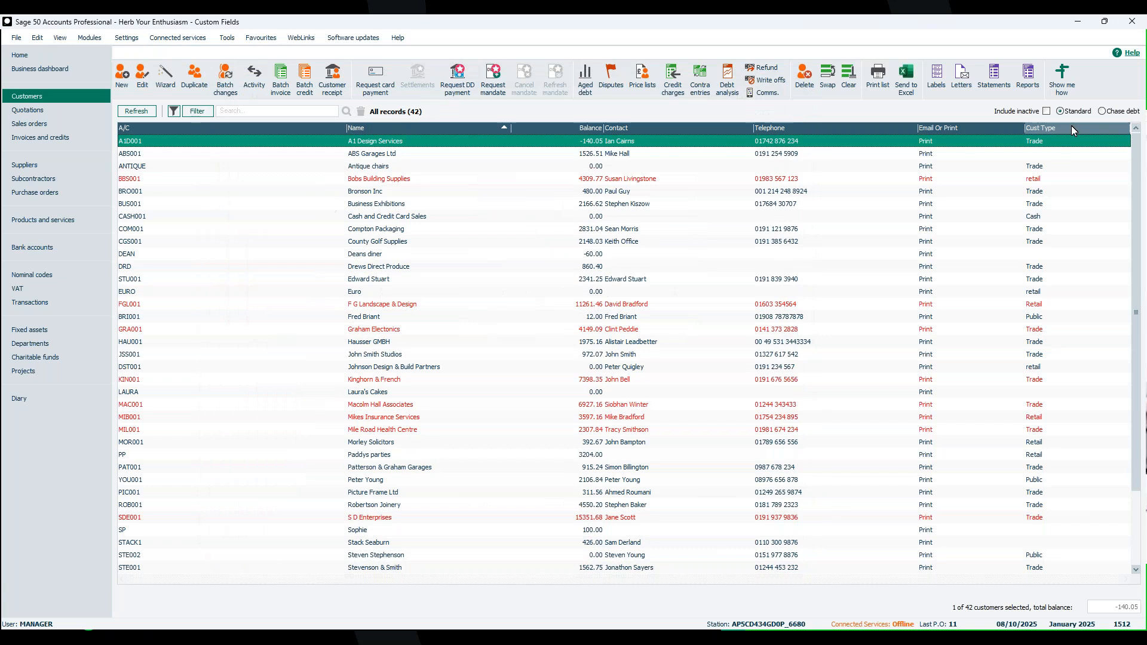
Add the Acc Man column to the customer list
right_click(880, 128)
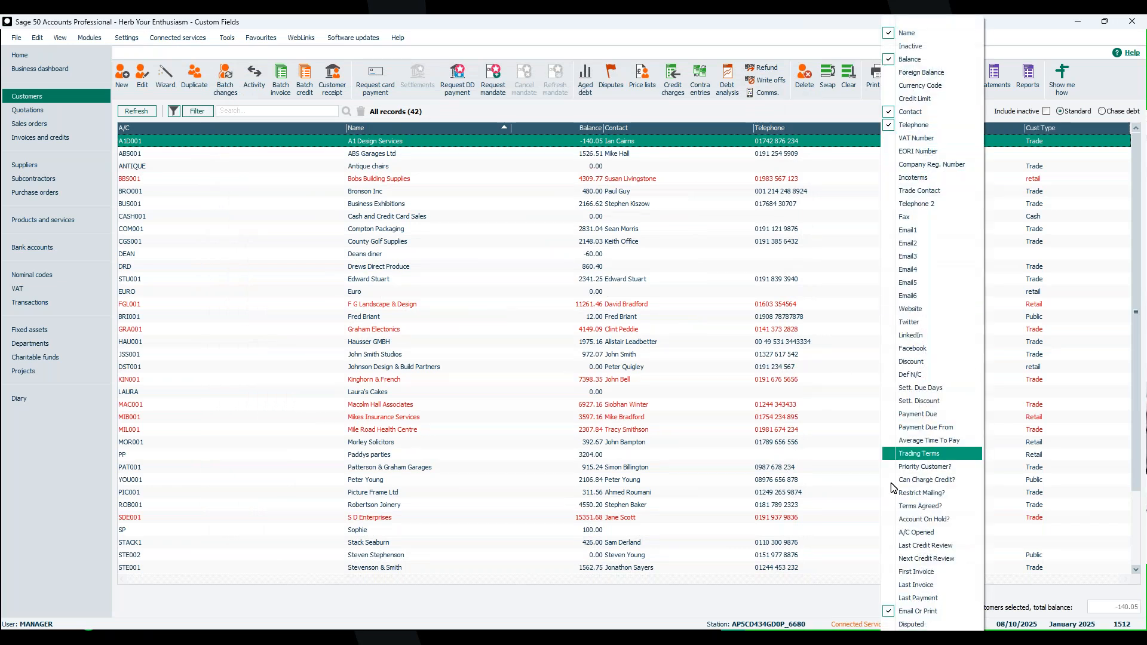
mouse_move(906, 634)
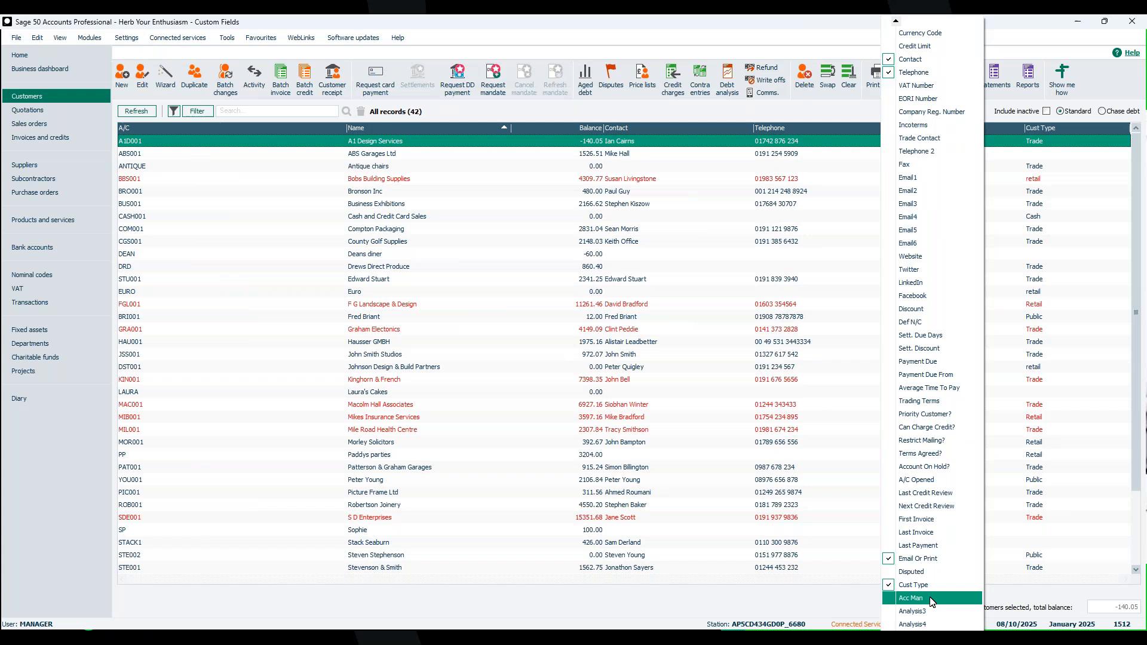
click(932, 602)
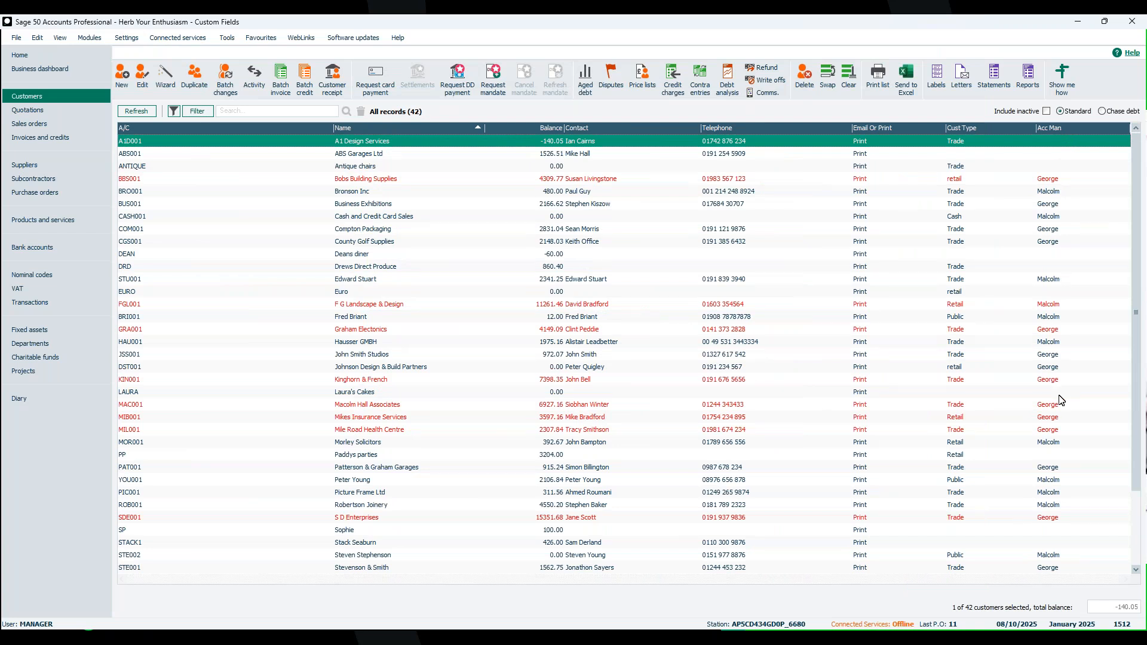
Batch-change the listed customers that have a blank Acc Man field, entering the account manager's first name, and save the changes
click(1047, 159)
click(1050, 169)
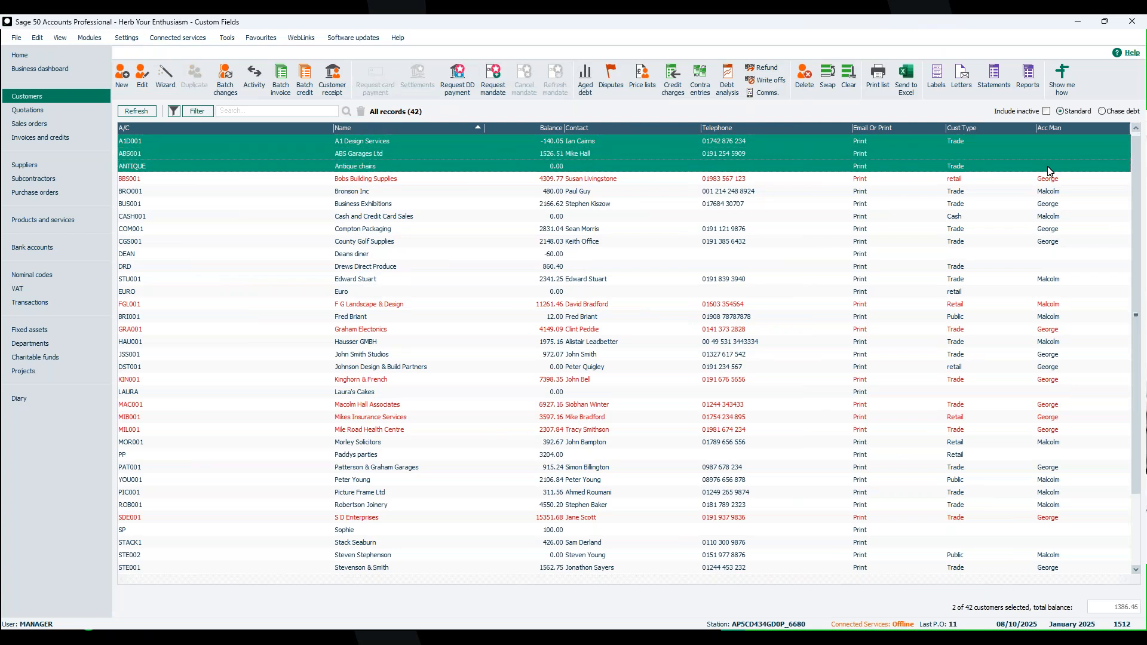
click(1053, 255)
click(1052, 266)
click(1051, 293)
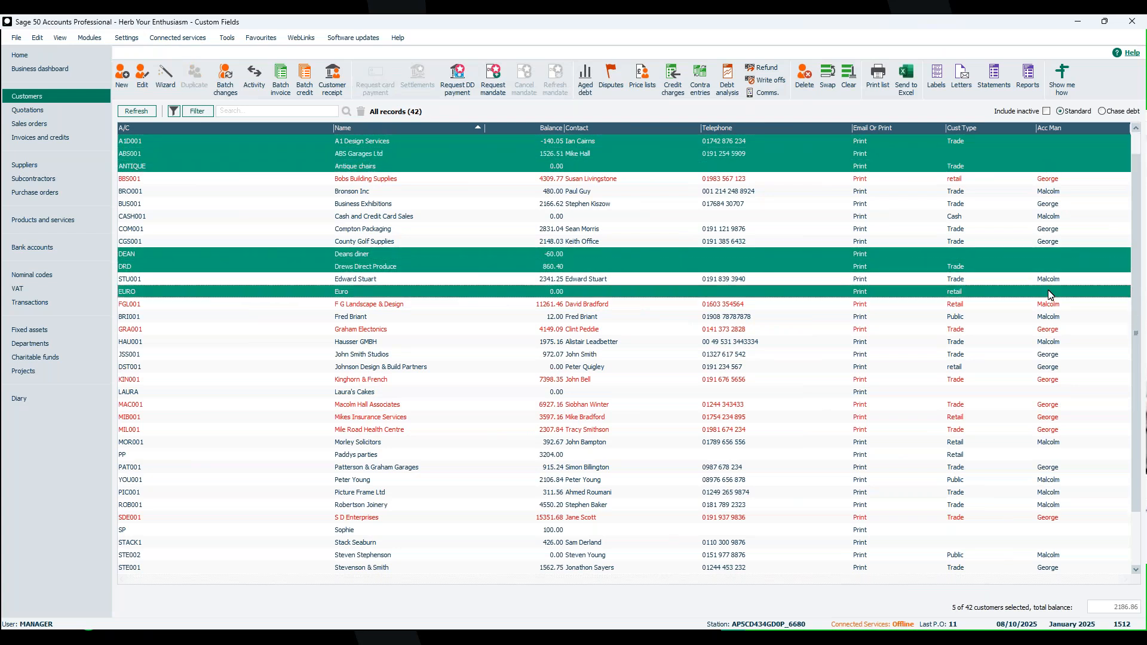
click(1052, 394)
click(1050, 456)
click(1051, 531)
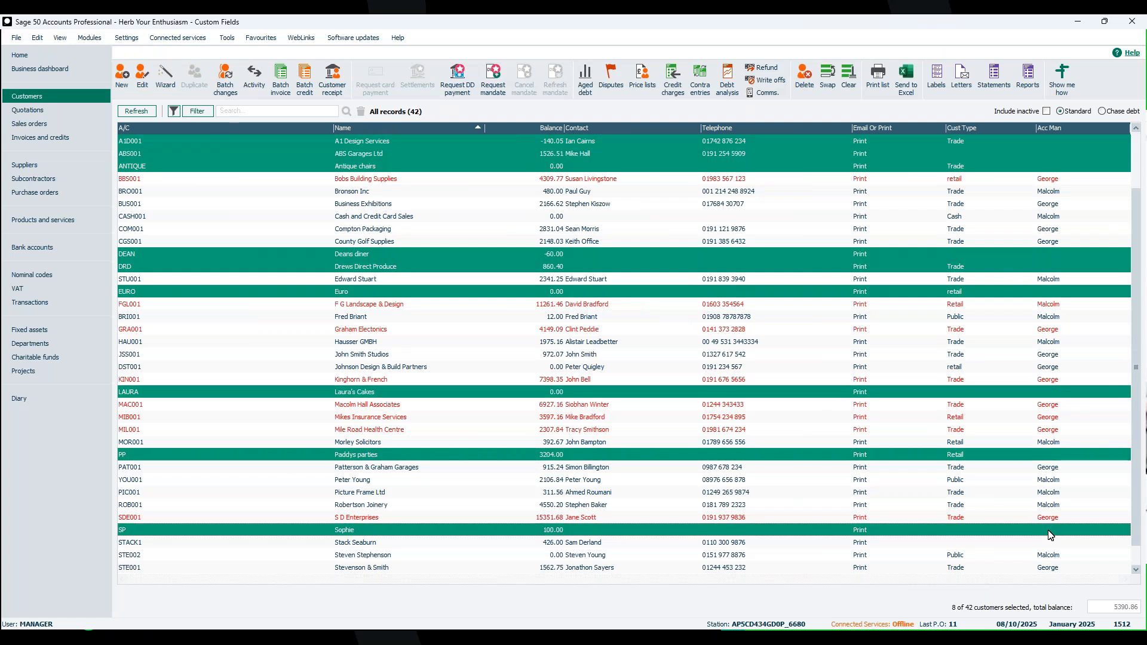
click(1051, 544)
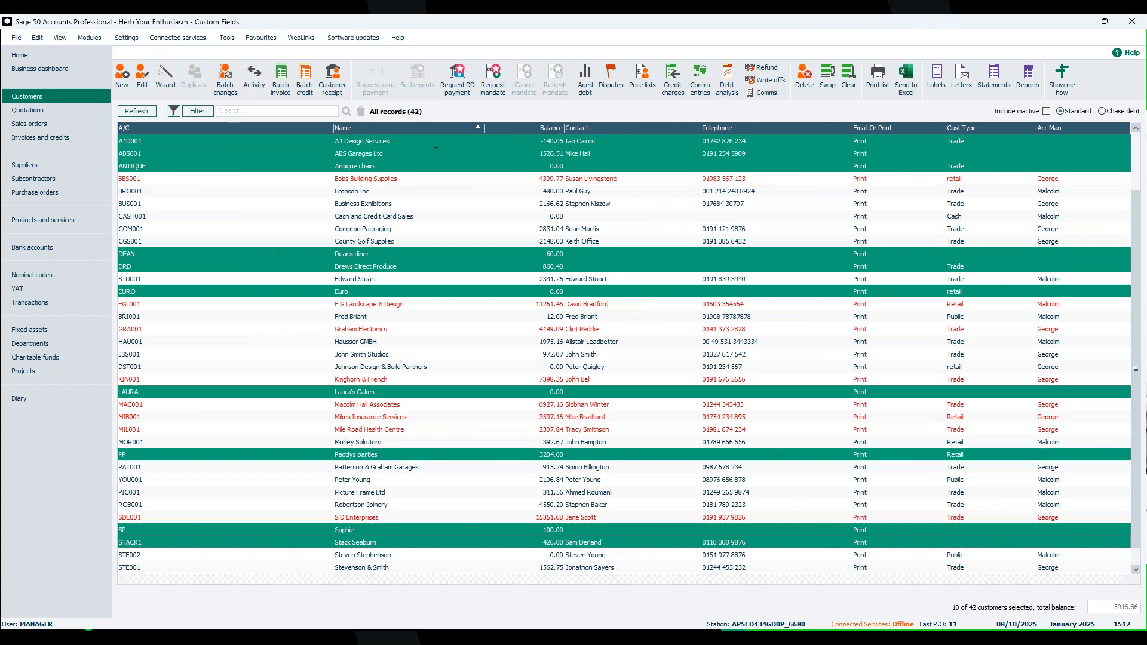
click(226, 89)
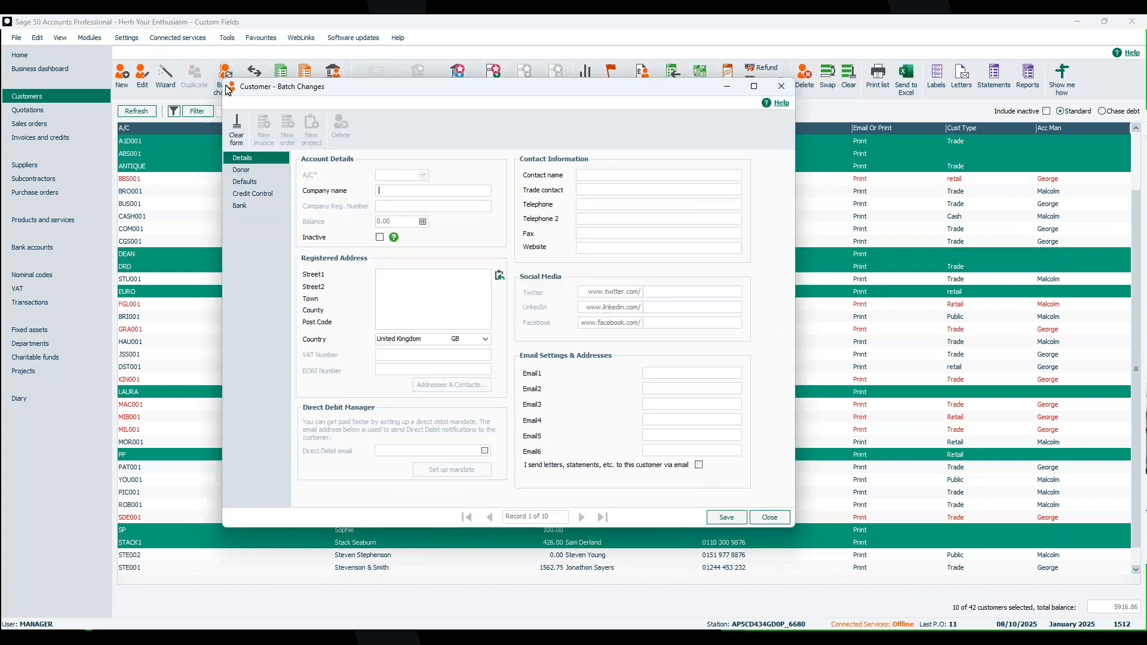
click(245, 182)
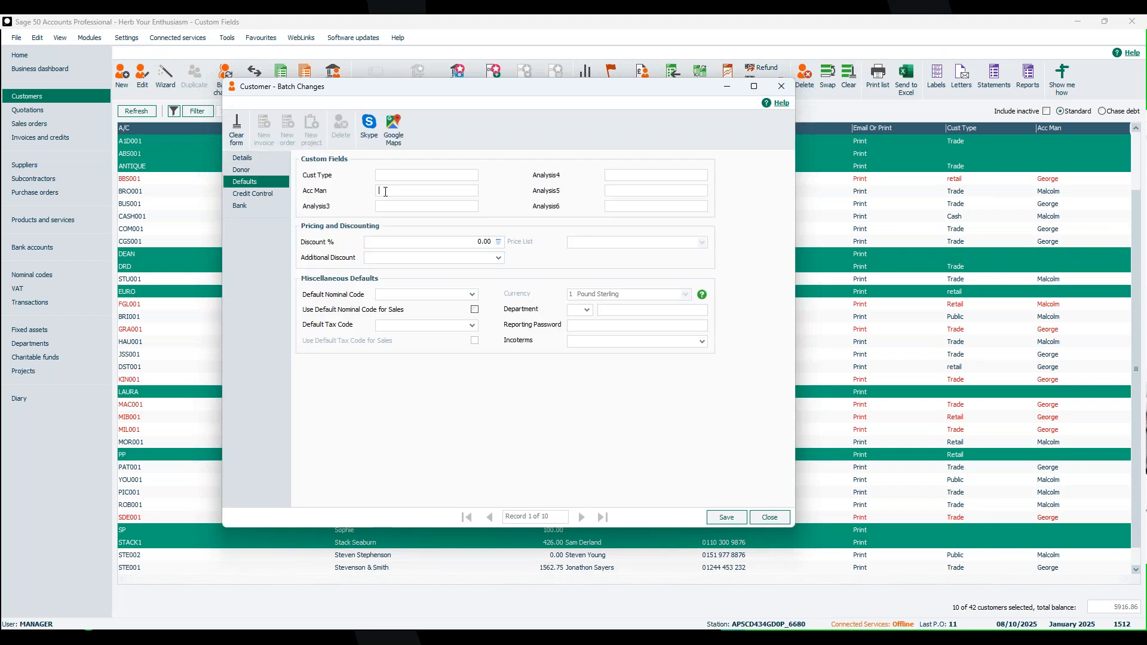
text(Sue)
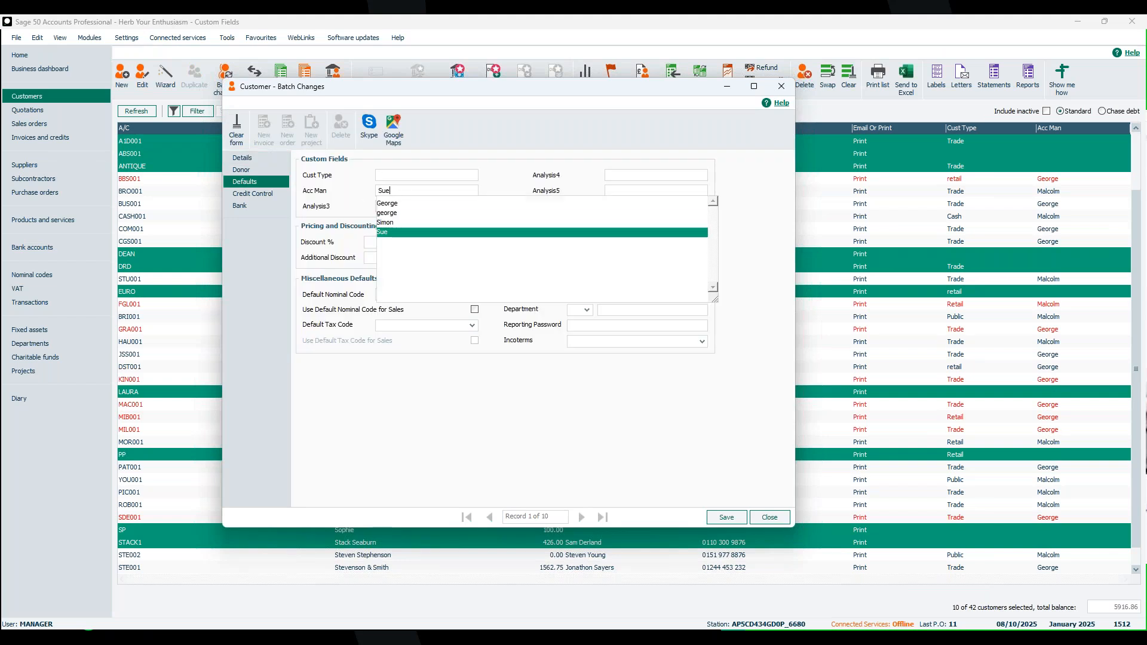
key(Tab)
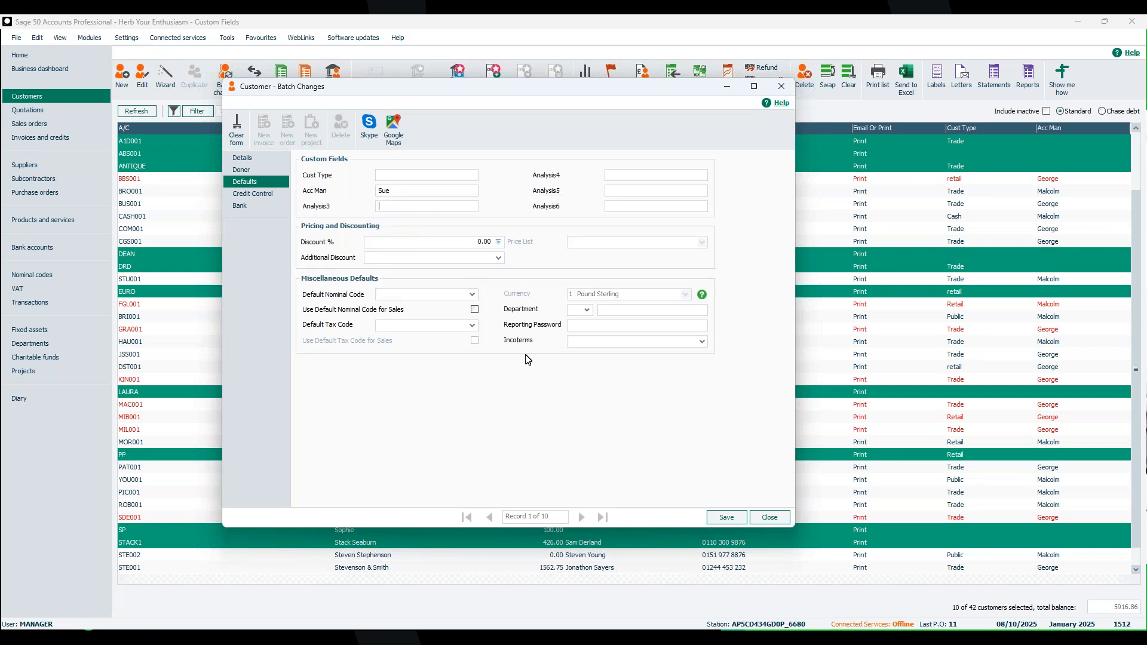
click(723, 521)
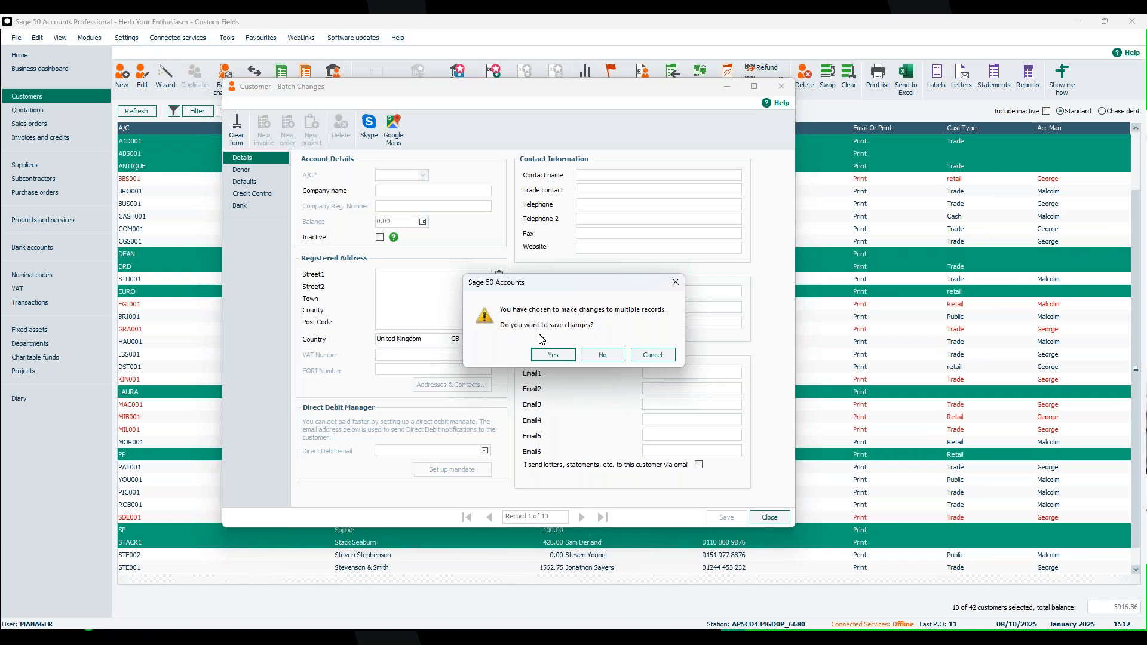
click(554, 355)
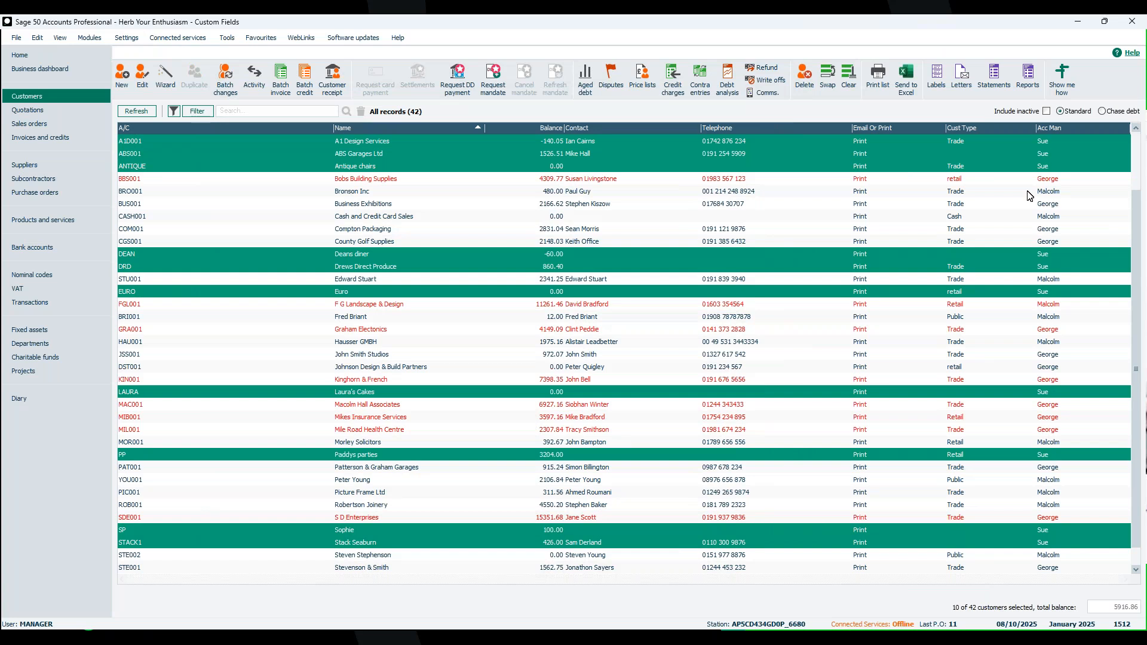
Clear the existing customer filter conditions and begin a new Where condition on the Acc Man field
click(203, 113)
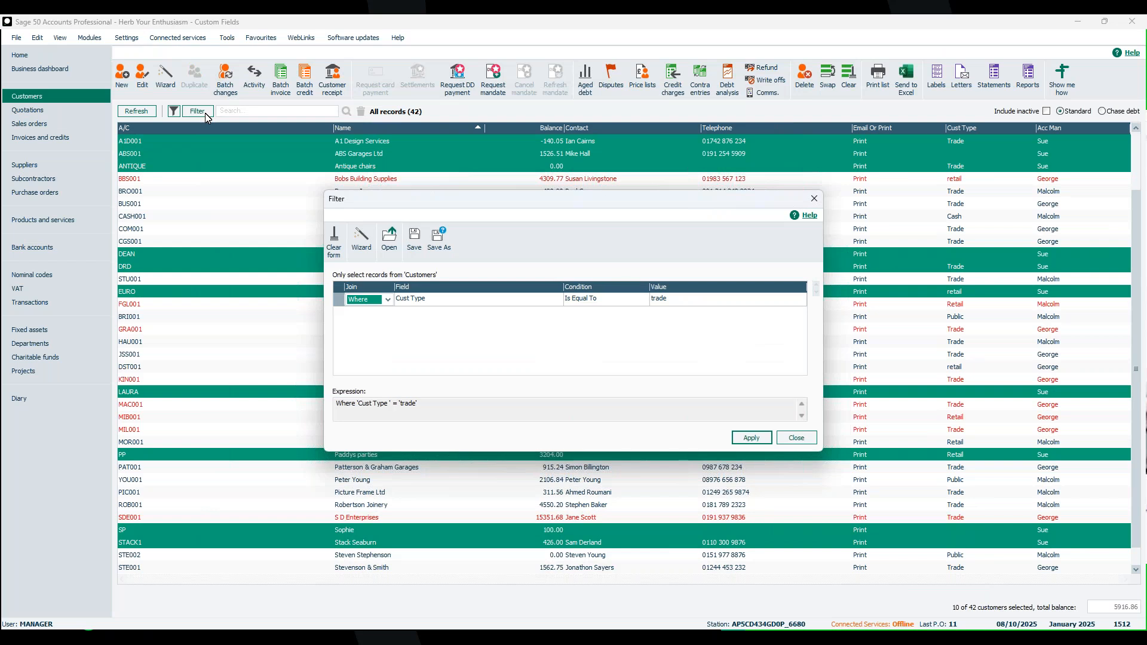
click(334, 245)
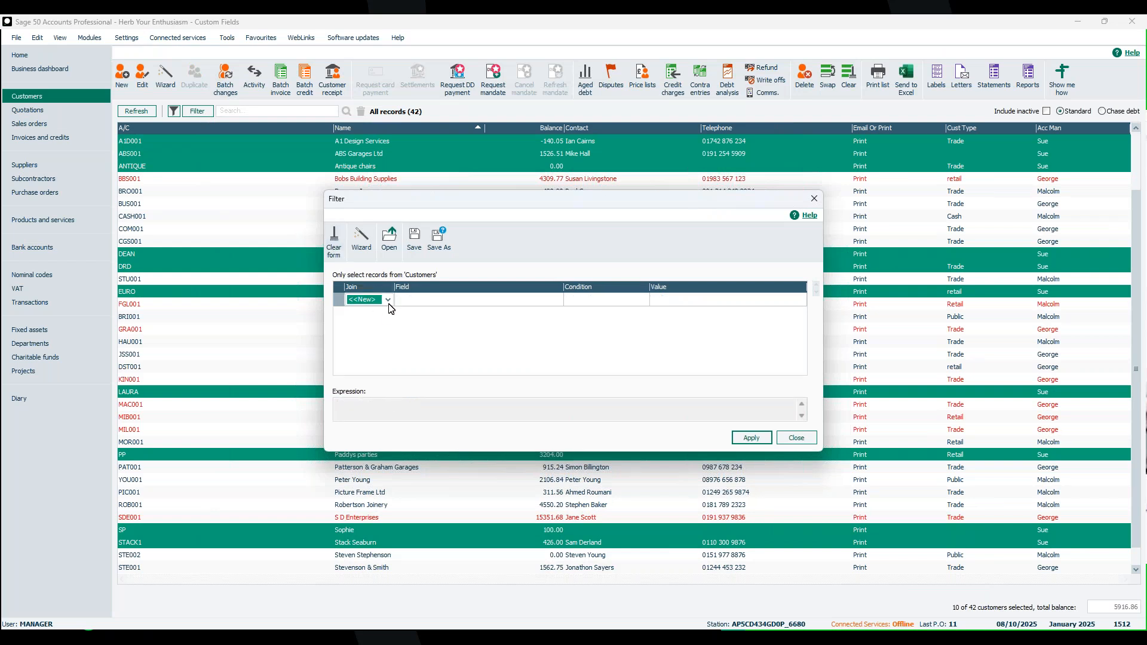
click(388, 299)
click(386, 320)
click(424, 303)
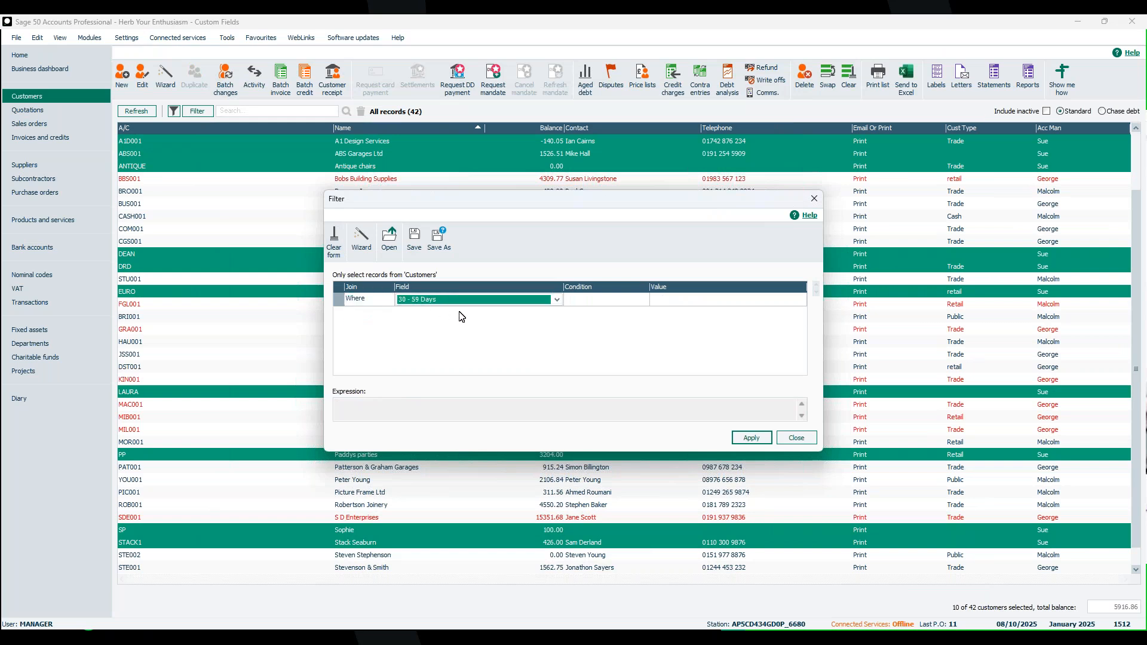
key(a)
key(Tab)
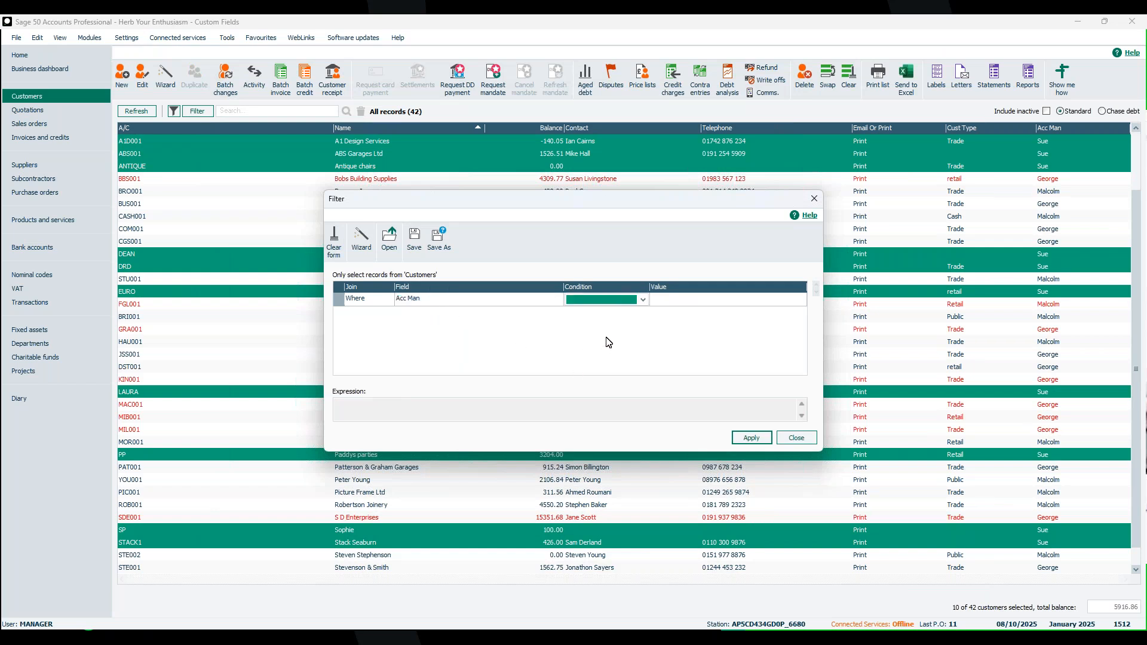
Set the Acc Man condition to Is Equal To the account manager's first name, apply the filter and close it
click(643, 299)
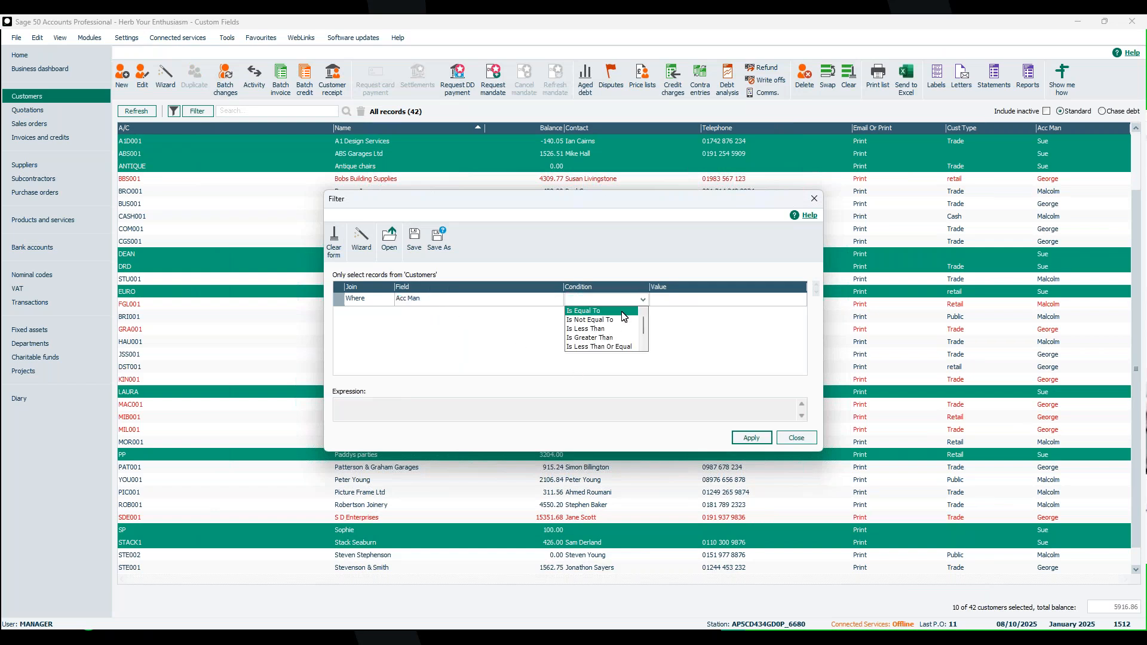
click(623, 310)
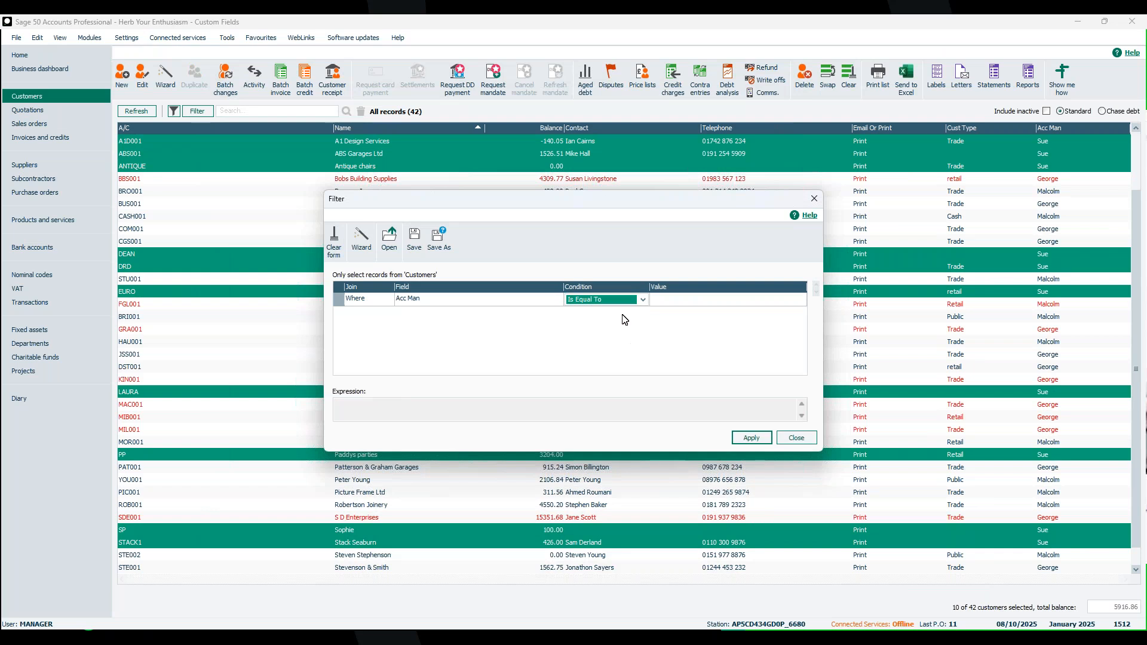
click(682, 358)
text(sue)
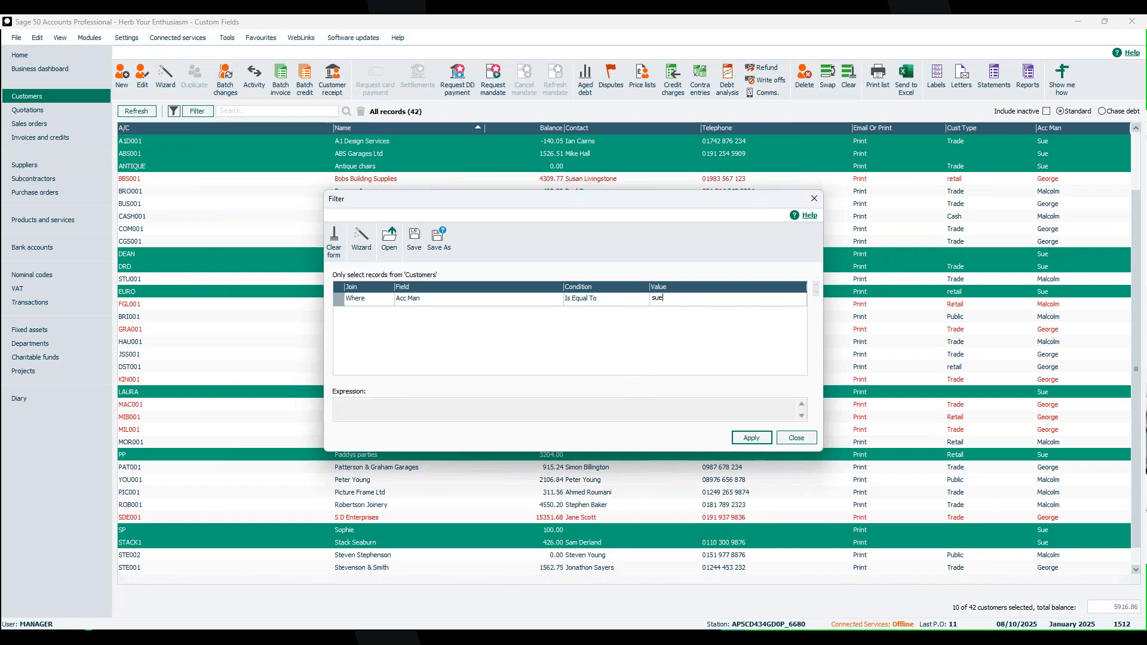
click(751, 439)
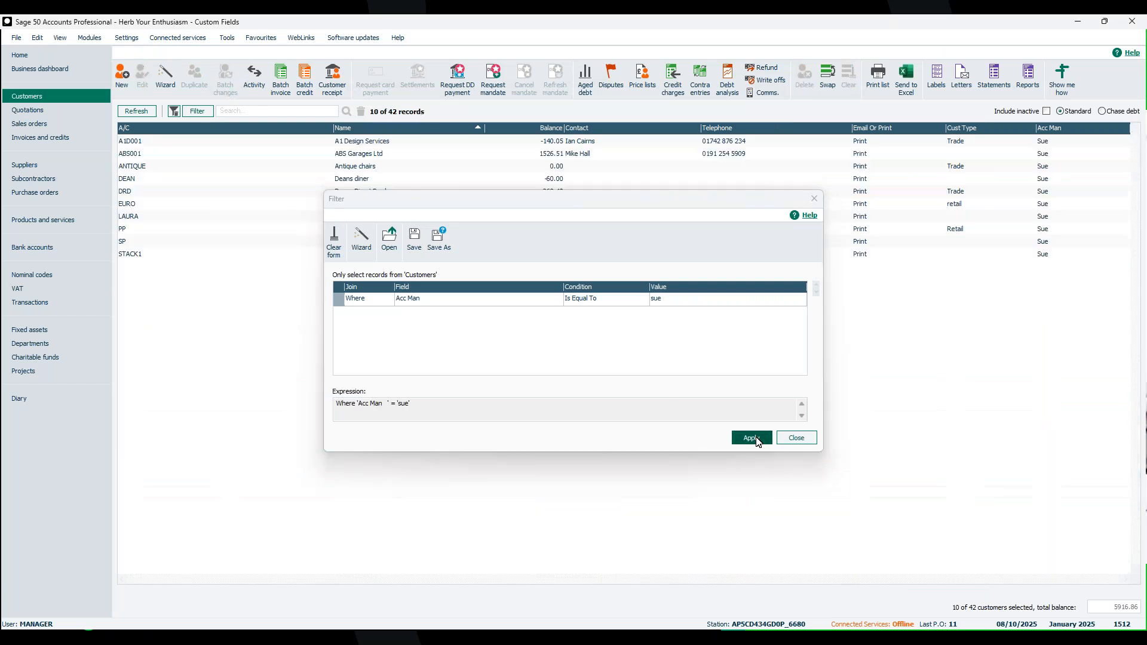
click(798, 439)
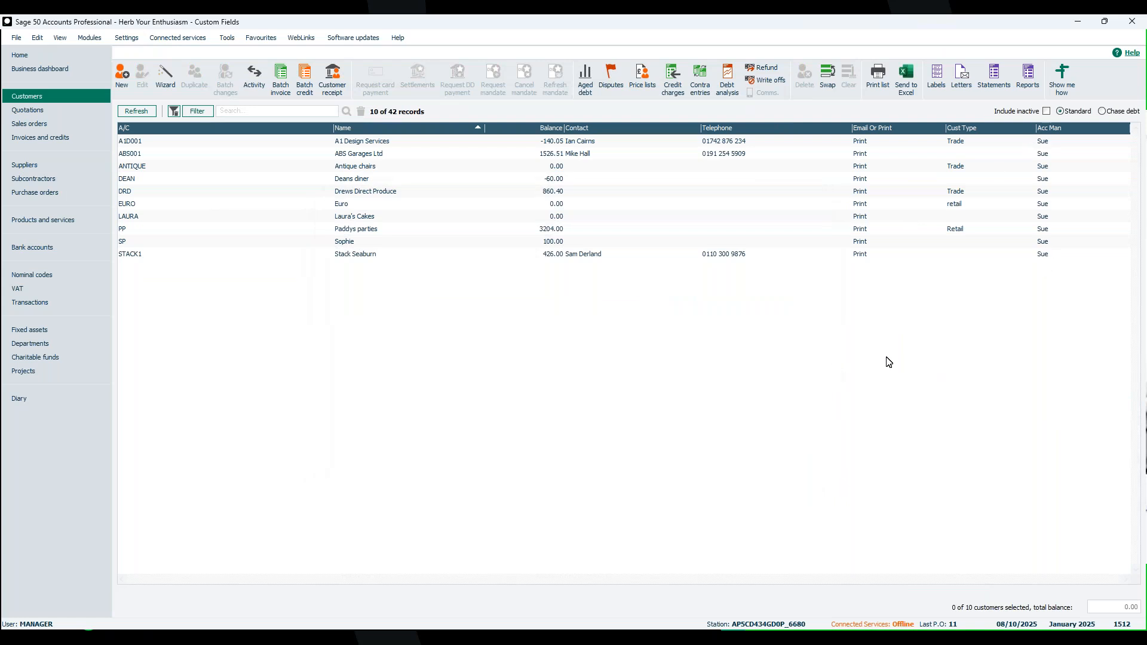
Preview the favourite Customer List report for the filtered customers with Show Active/Inactive at All, close the report, and remove the customer filter
click(1028, 85)
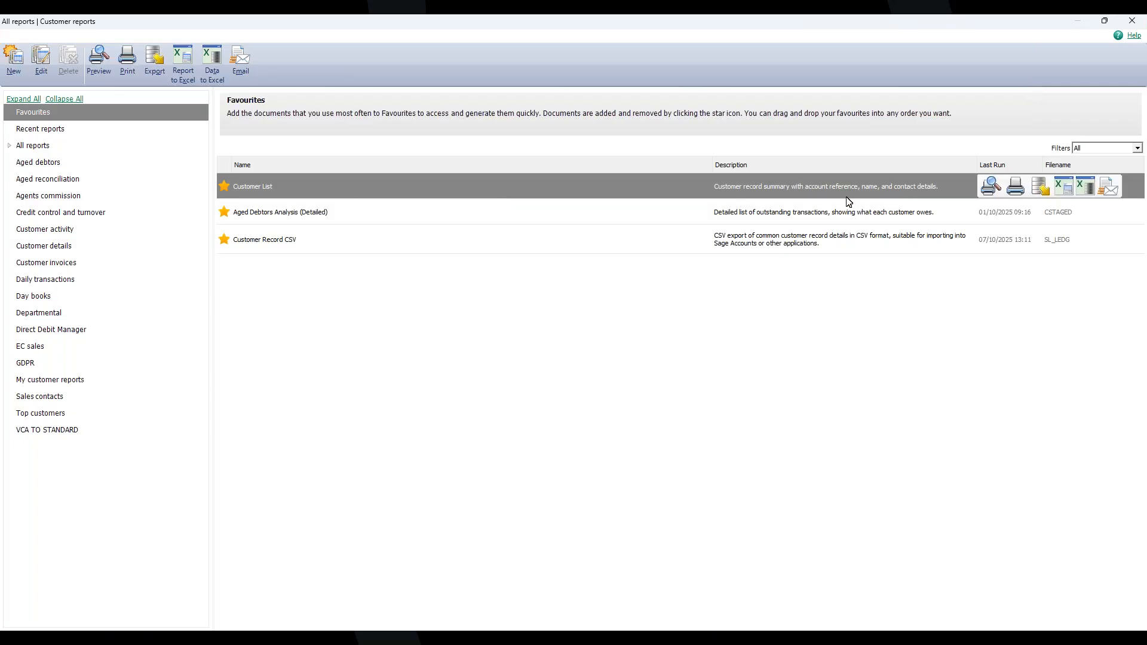
click(991, 187)
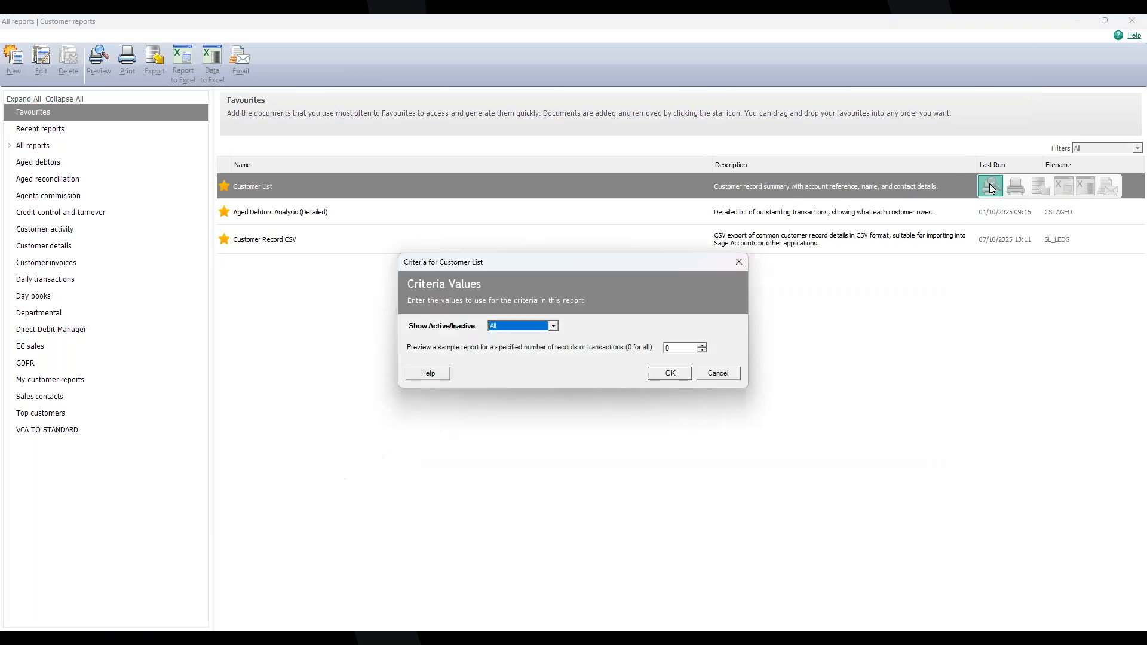
click(675, 377)
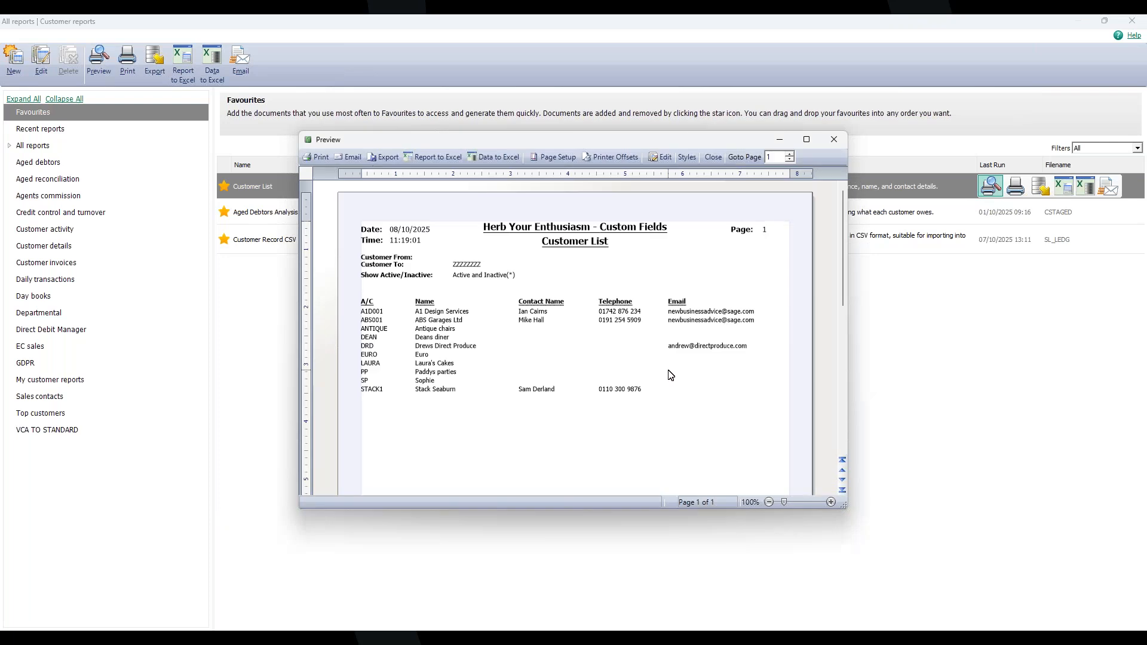
double_click(620, 139)
click(1129, 623)
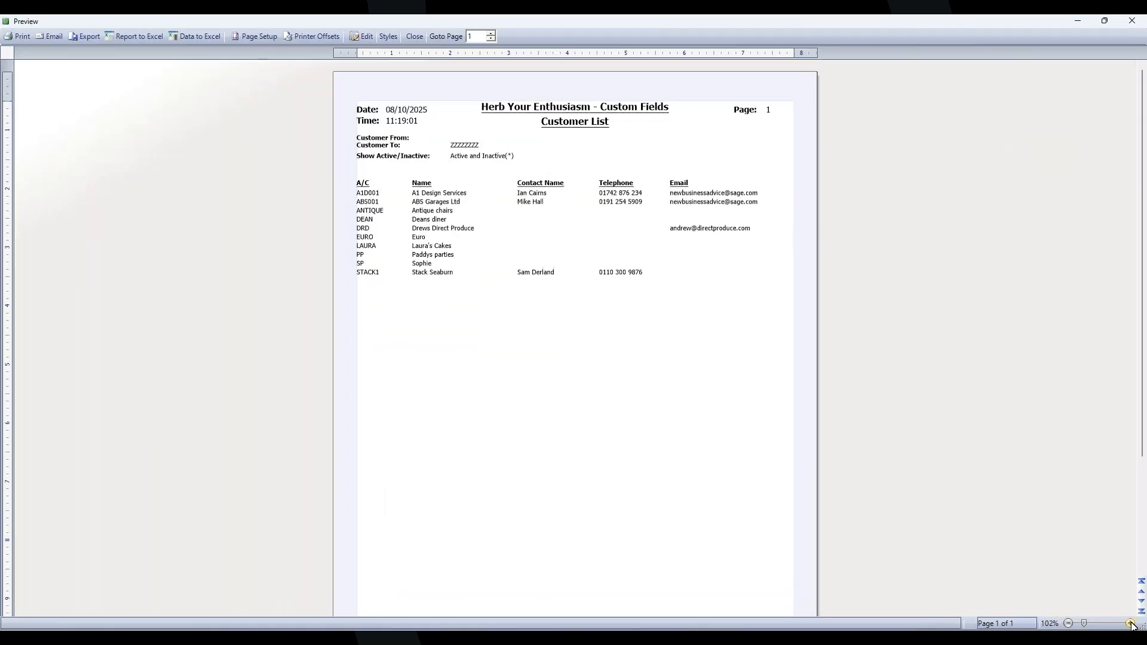
click(1130, 623)
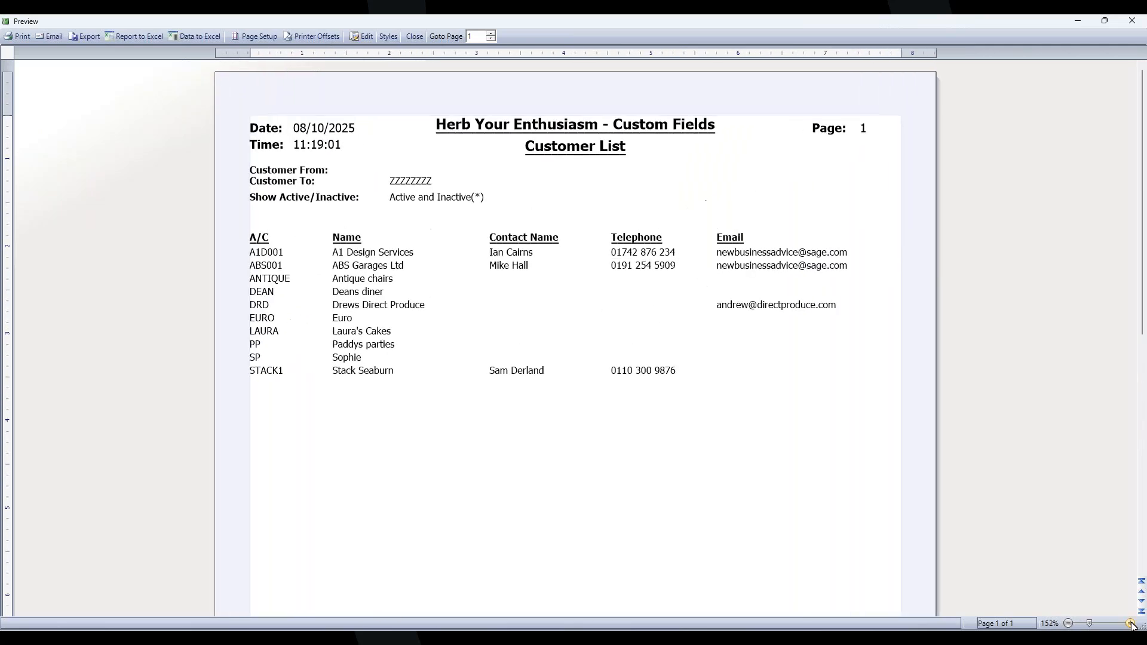
click(1133, 21)
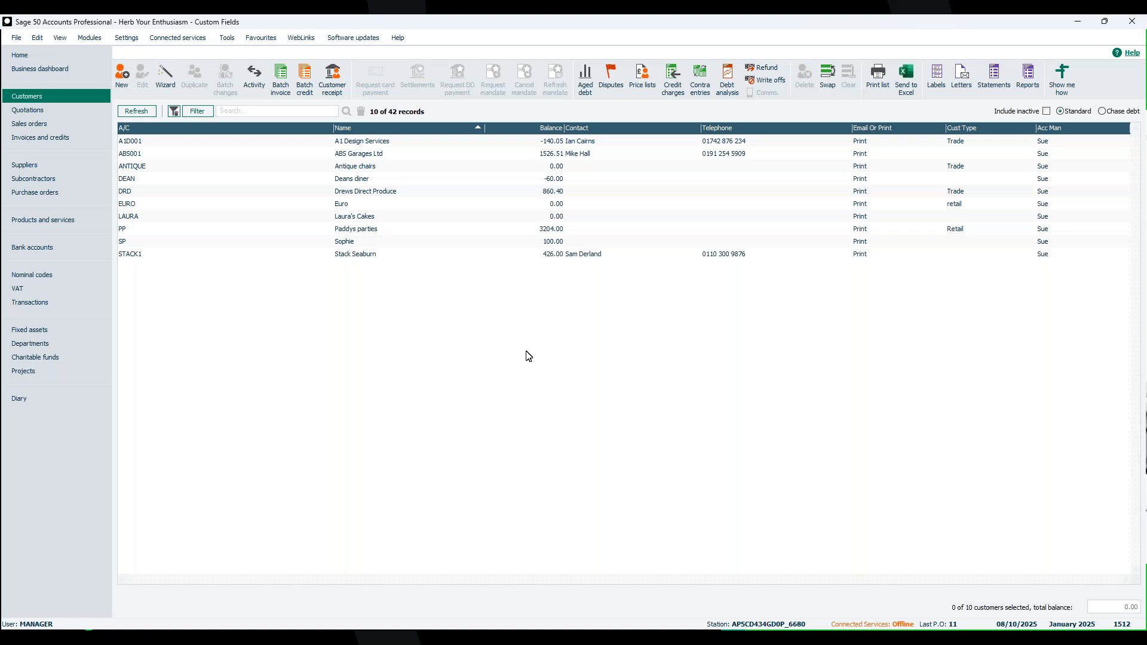
click(176, 112)
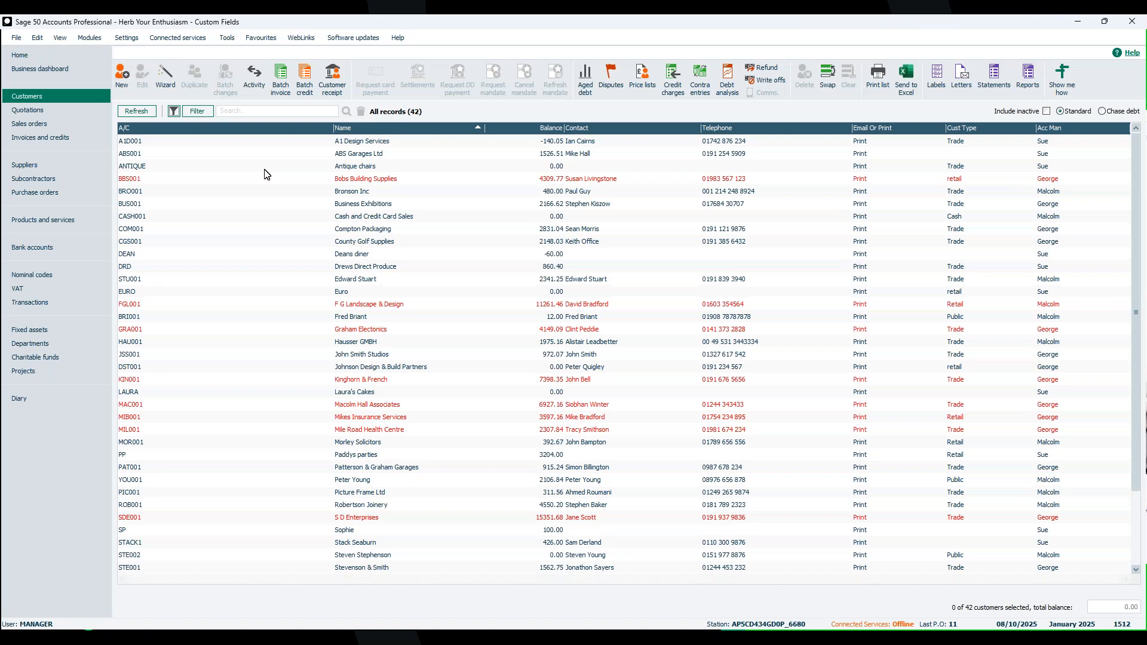
Open the demo company data, confirming that other windows close, and look through its customer, sales order and supplier lists
click(14, 39)
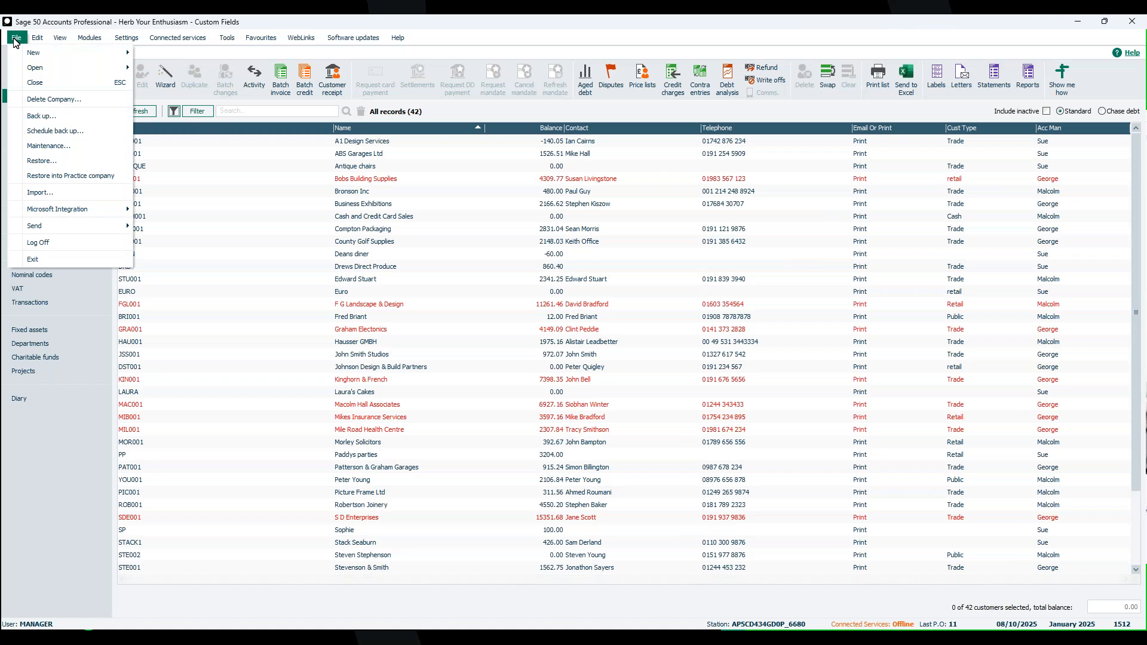
mouse_move(70, 68)
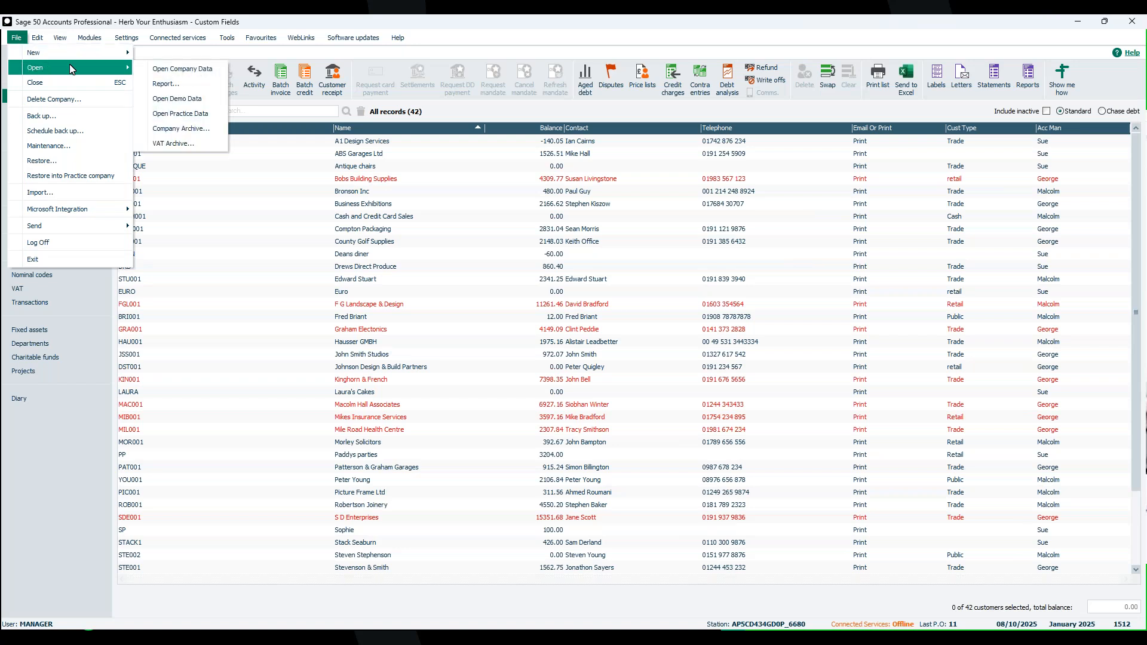
click(178, 99)
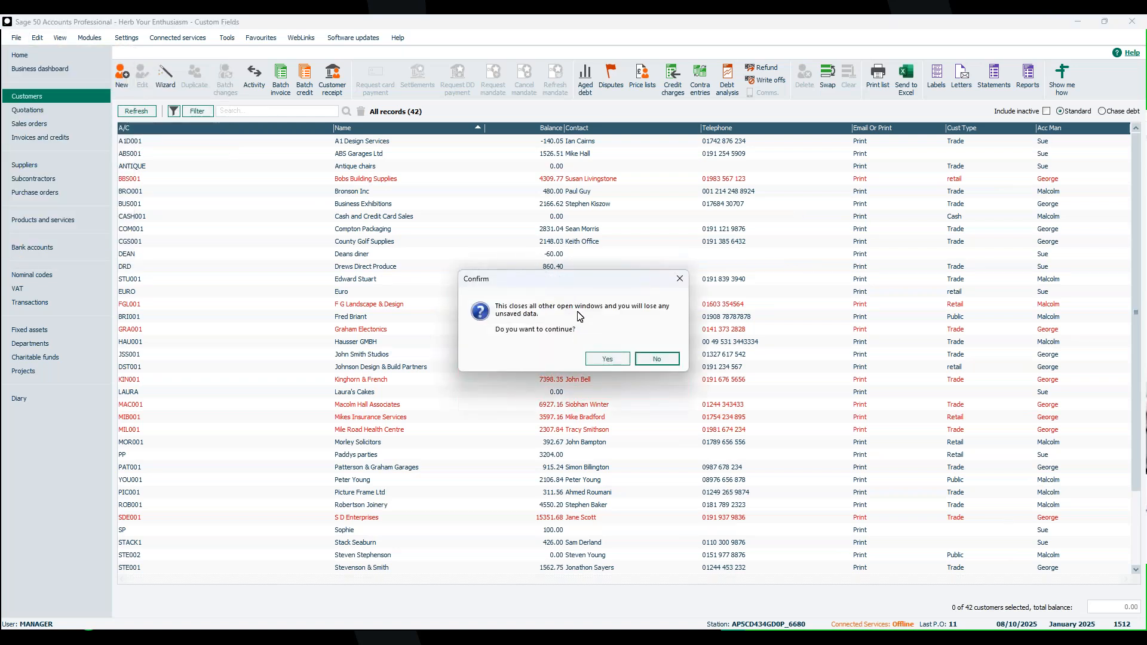
click(603, 360)
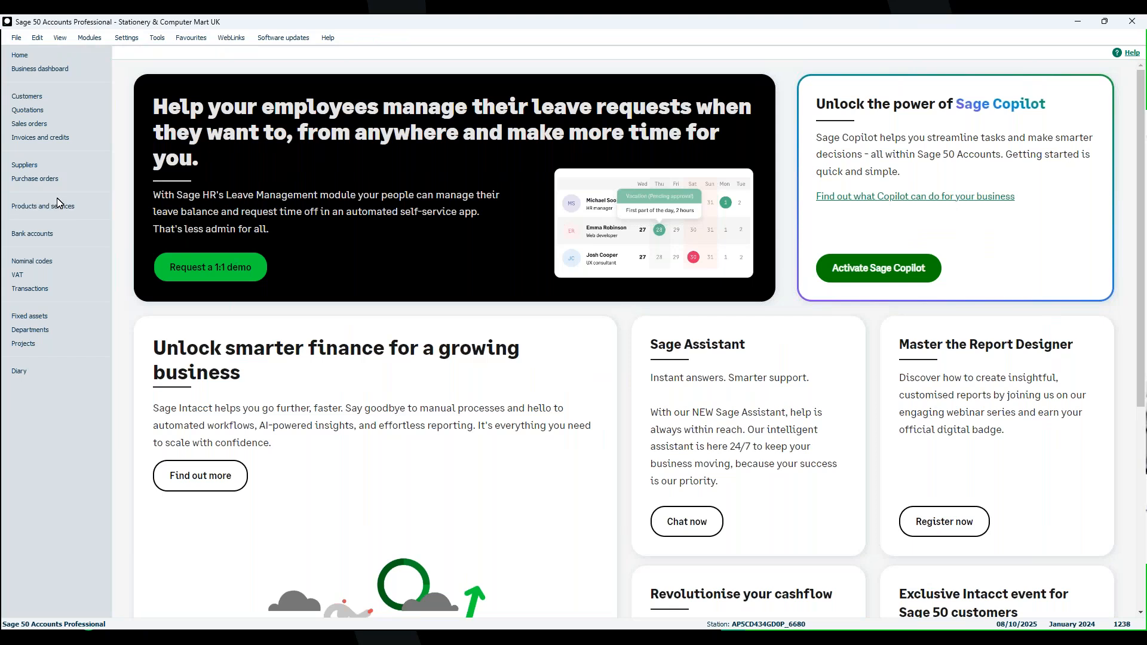
click(62, 96)
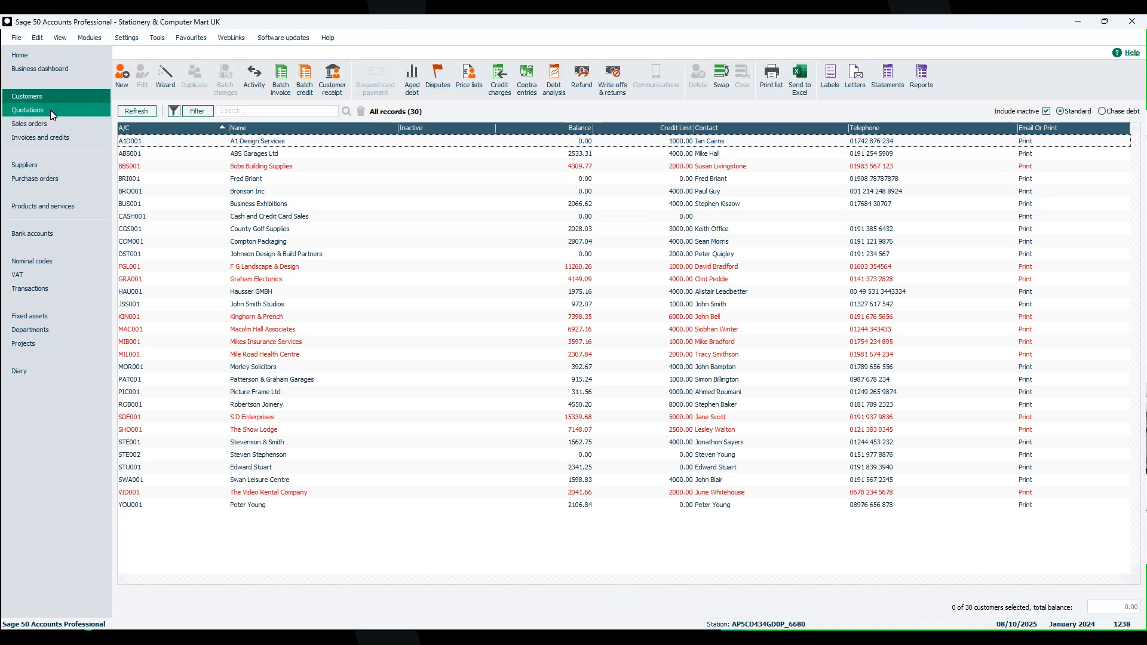
click(48, 126)
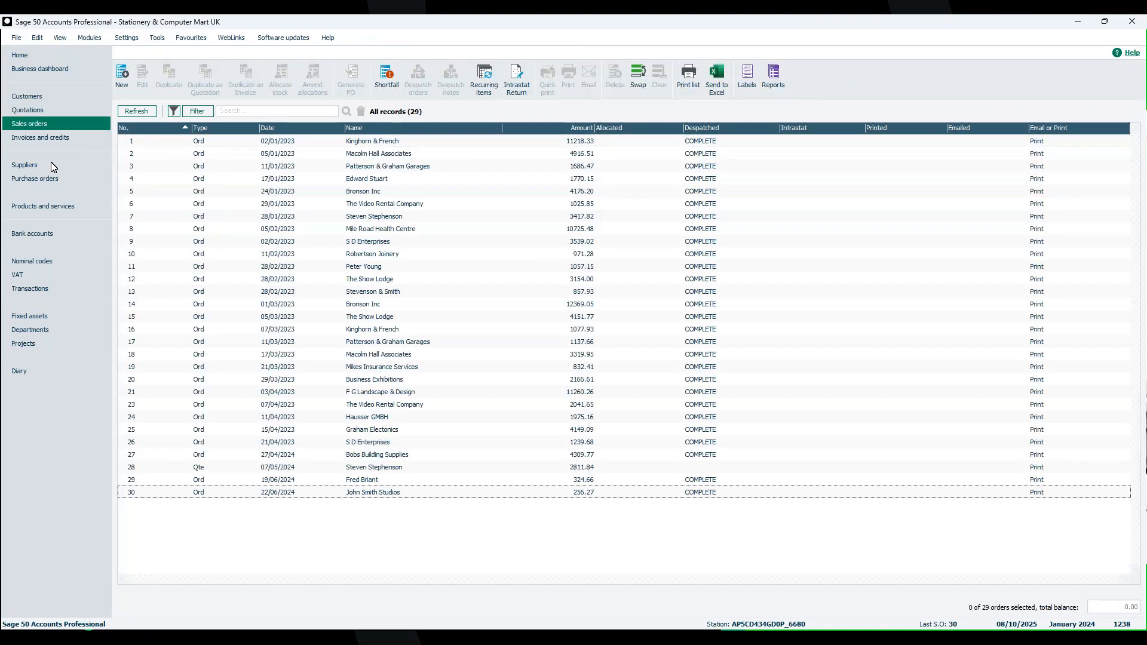
click(52, 170)
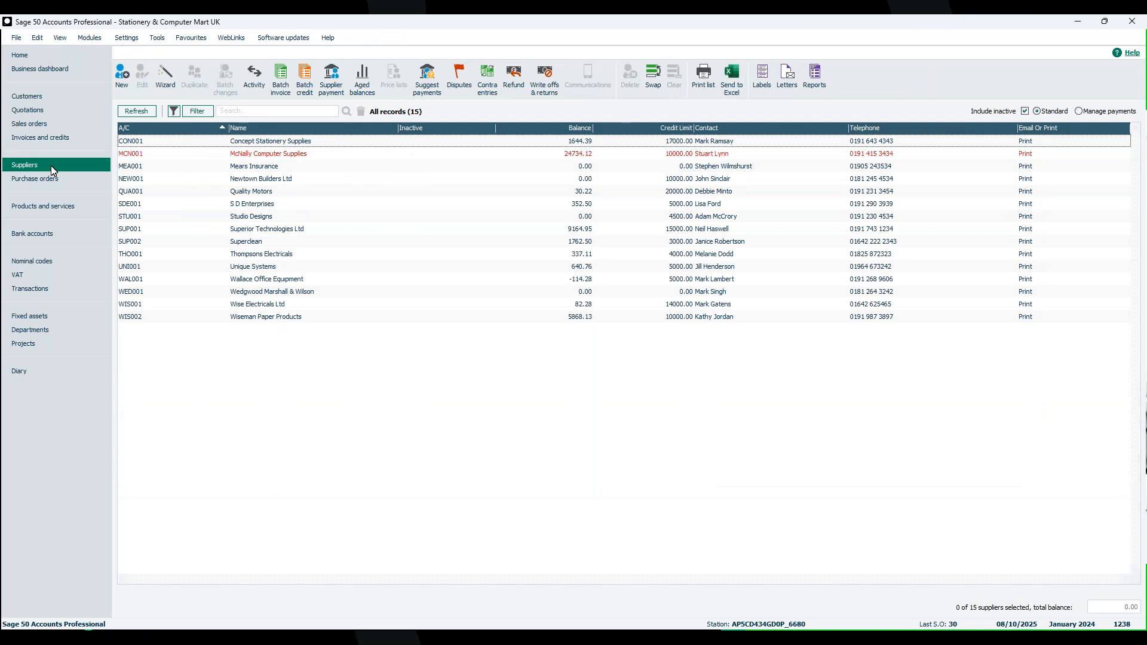